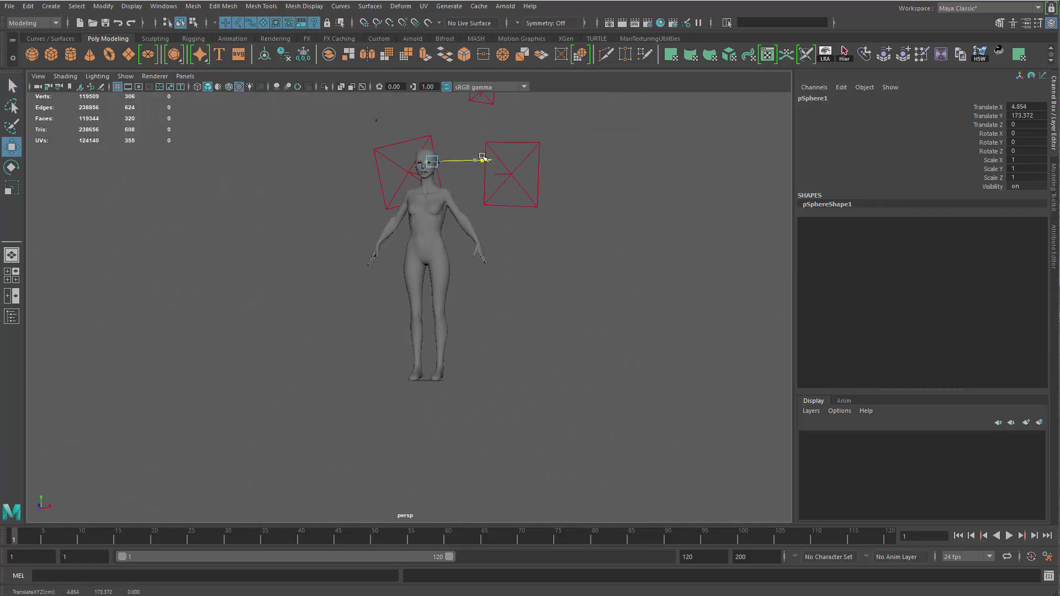
- Position the sphere in front of the face at about X 1.325 and Z 9.347, and rotate it 90 degrees about X
drag(482, 156, 477, 157)
key(f)
key(space)
drag(551, 334, 579, 334)
key(f)
alt+right_drag(580, 333, 423, 207)
alt+middle_drag(423, 207, 490, 236)
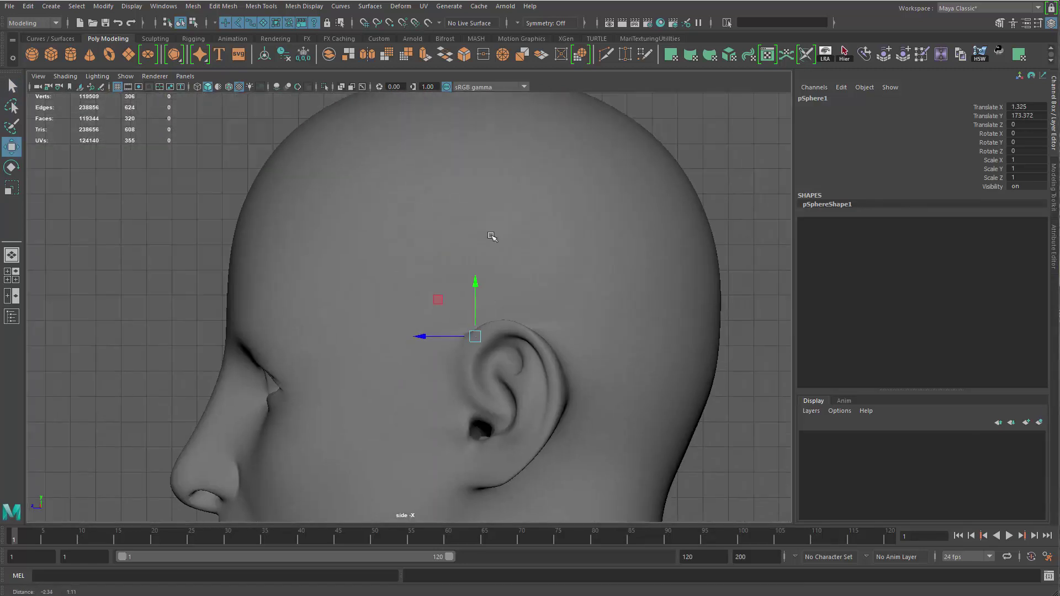
scroll(491, 236, down, 2)
drag(418, 336, 223, 387)
key(e)
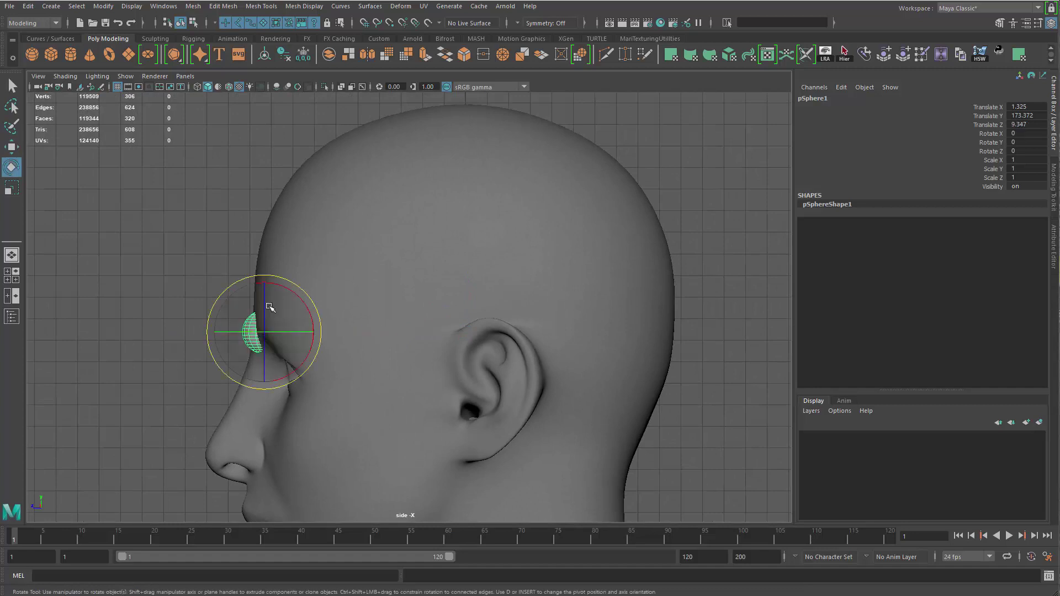
drag(311, 305, 263, 237)
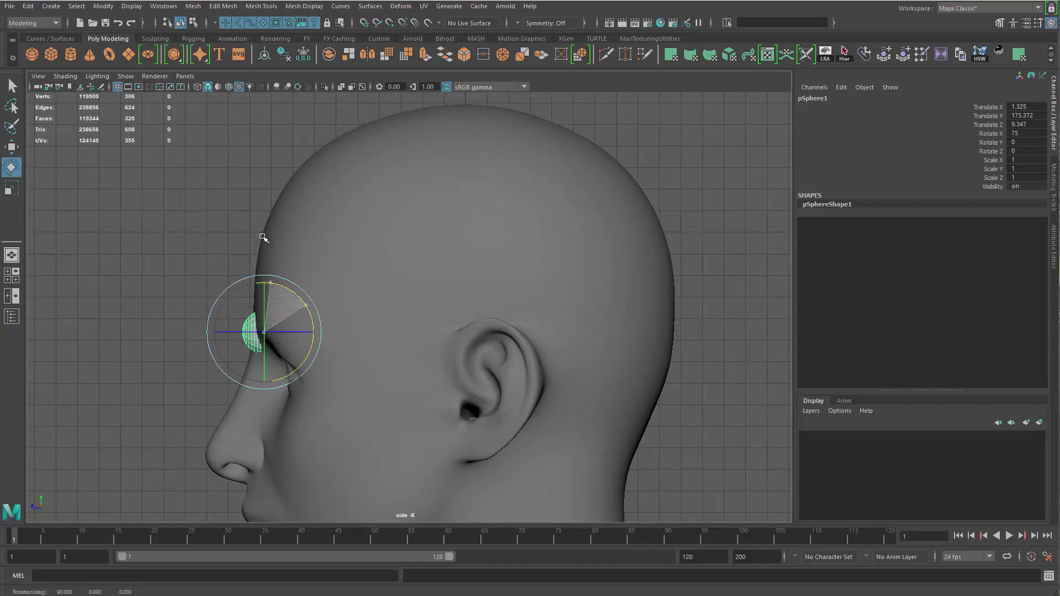
- Move the sphere over the character's left eye to about X 3.692, Y 171.774, and scale it uniformly to about 1.747
key(space)
drag(362, 301, 346, 274)
key(f)
alt+right_drag(346, 275, 309, 287)
alt+middle_drag(386, 381, 359, 259)
key(w)
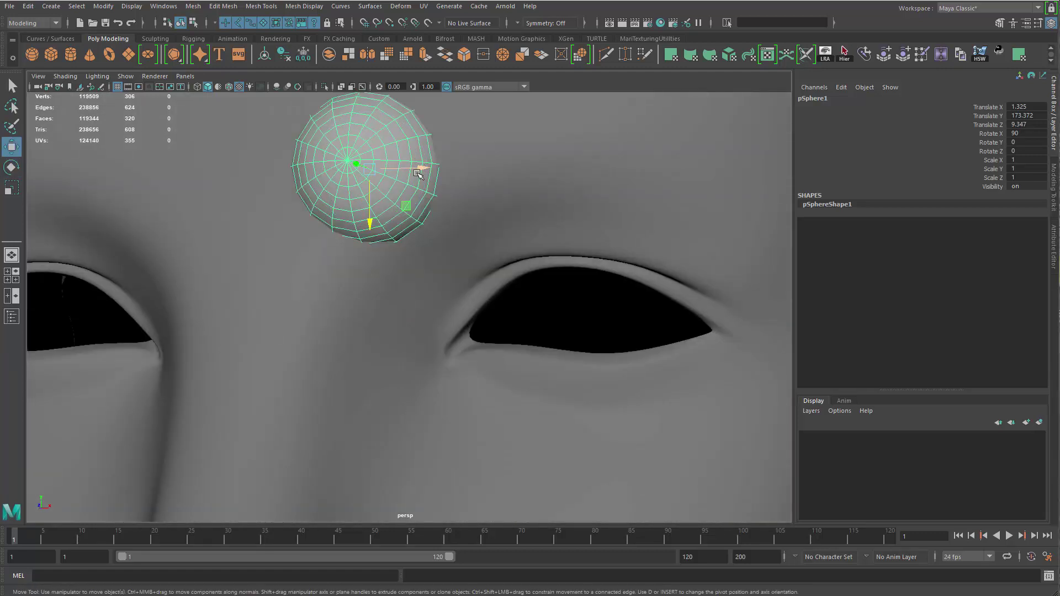
drag(421, 169, 615, 172)
drag(563, 215, 560, 350)
key(r)
drag(563, 300, 596, 299)
key(w)
- In a front wireframe view, scale the sphere to about 2.243 and place a duplicate beside it at about X -0.023
alt+drag(613, 370, 511, 345)
alt+middle_drag(511, 345, 500, 260)
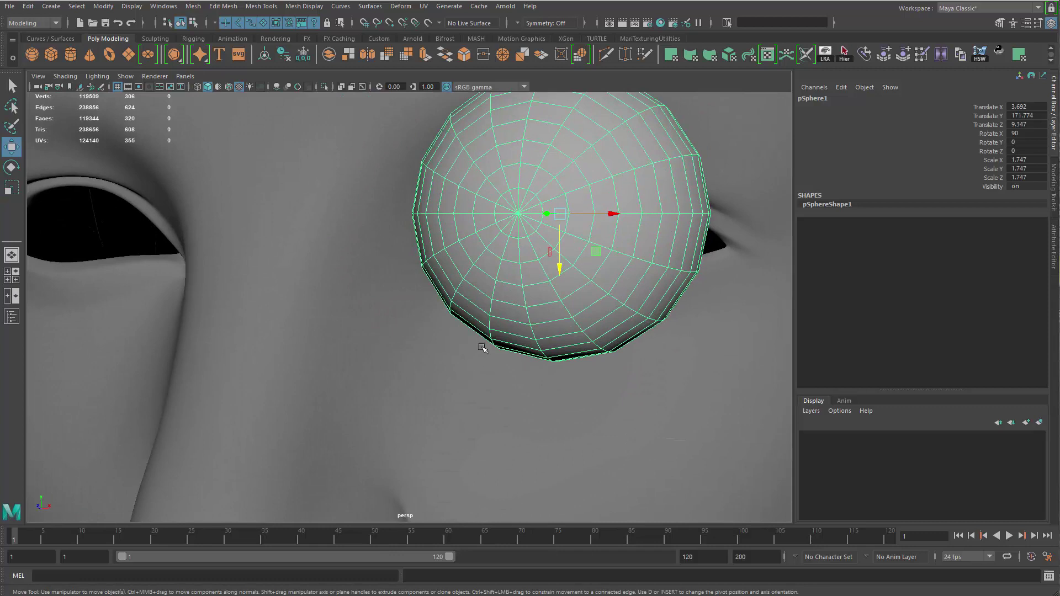
key(space)
drag(480, 359, 483, 371)
key(f)
alt+right_drag(525, 378, 443, 360)
key(4)
alt+middle_drag(444, 360, 484, 377)
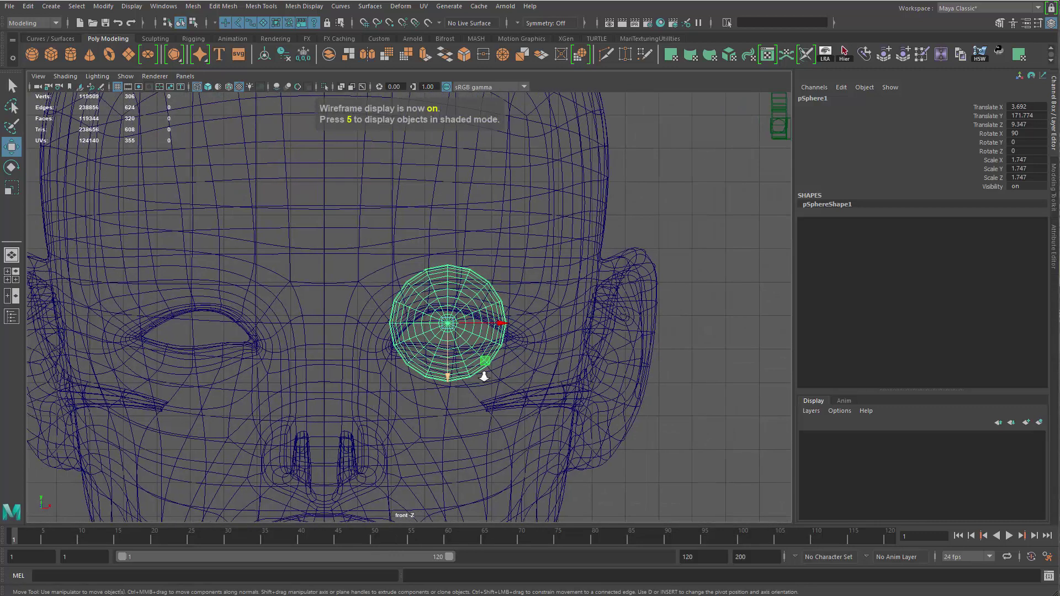
alt+right_drag(484, 376, 497, 378)
key(r)
drag(453, 325, 357, 325)
key(ctrl+d)
key(w)
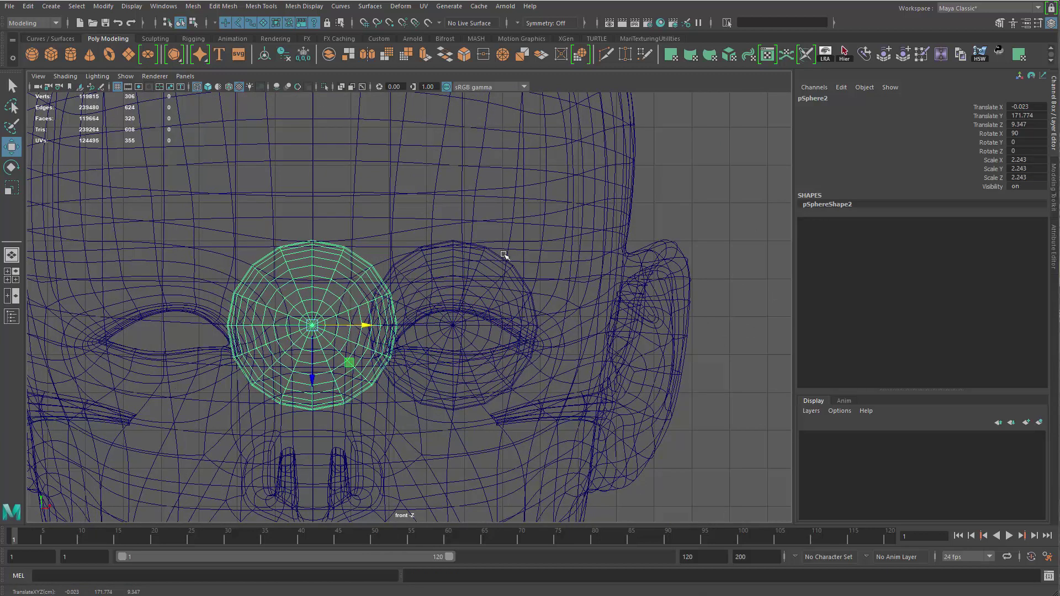
- Scale both spheres uniformly to about 1.873 so they fit edge to edge, and delete the duplicate between the eyes
shift+click(389, 357)
key(r)
drag(455, 324, 433, 326)
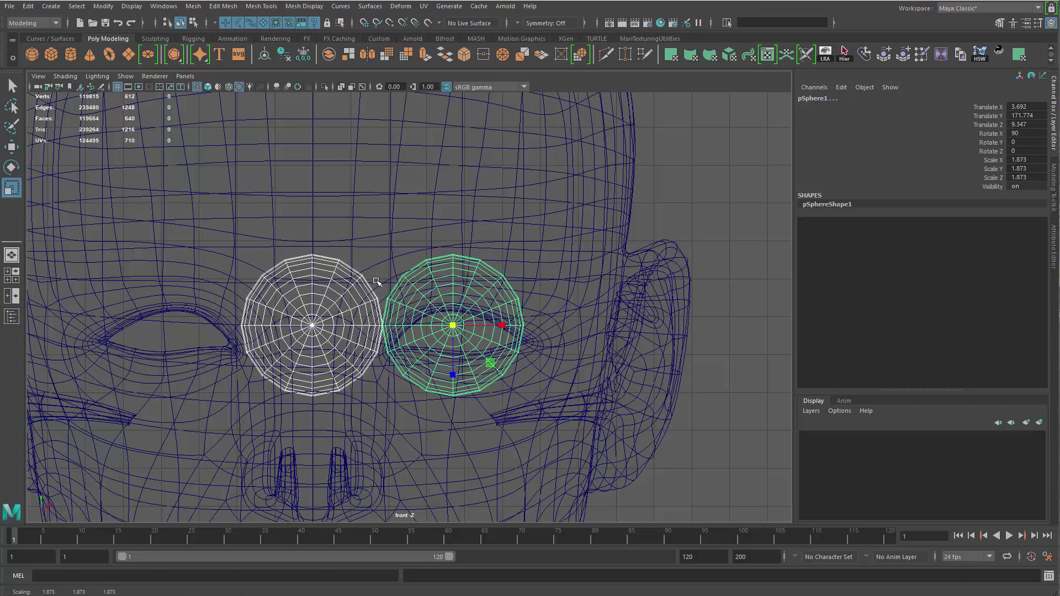
click(332, 388)
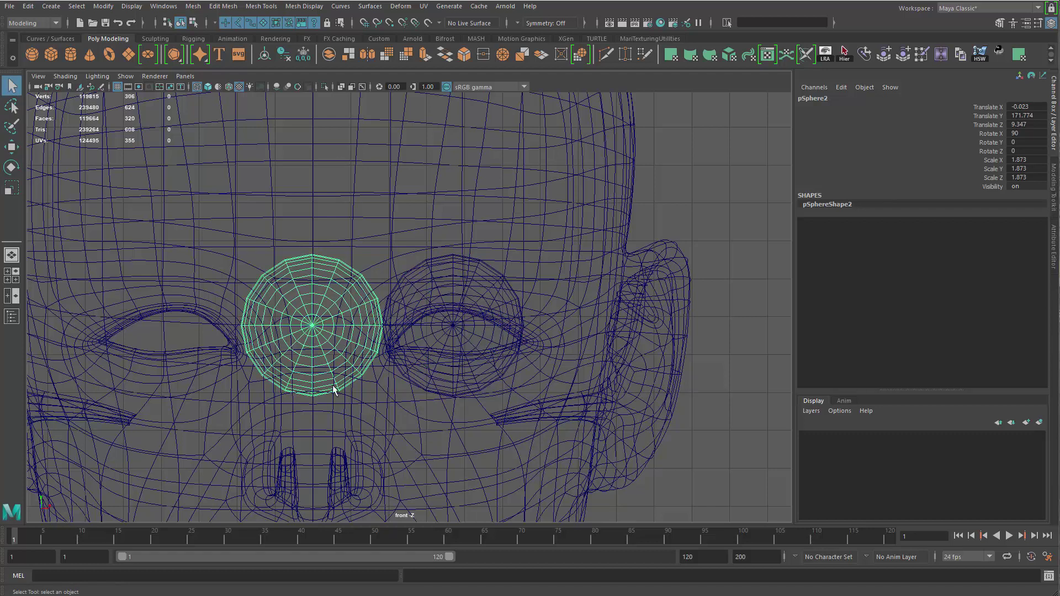
key(Delete)
- In shaded perspective view, push the sphere back into the eye socket to about Z 6.474
key(space)
drag(447, 375, 409, 336)
alt+right_drag(409, 335, 395, 331)
key(4)
click(550, 252)
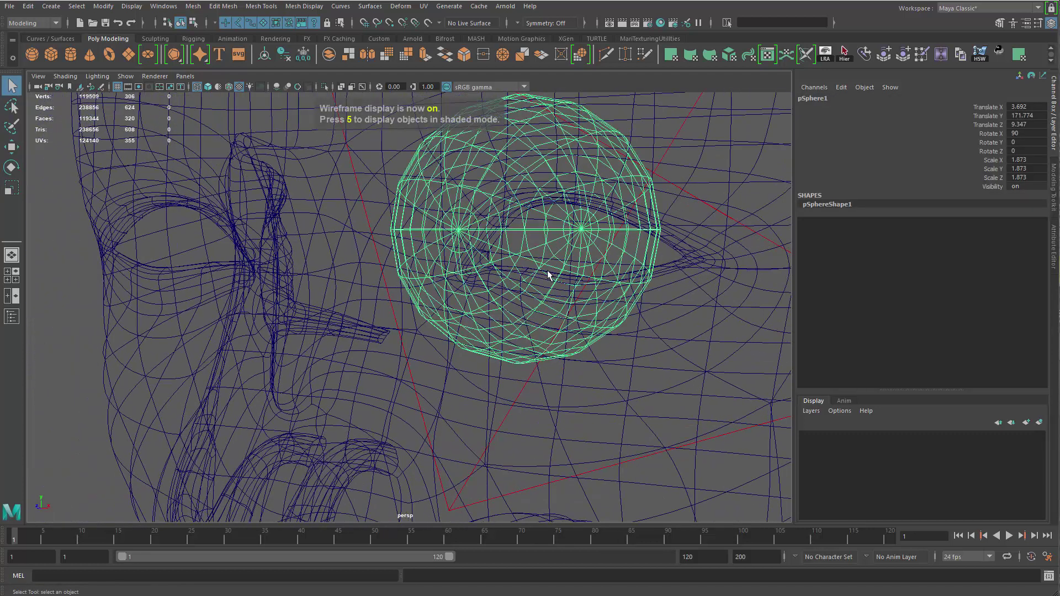
key(6)
key(w)
alt+right_drag(453, 301, 351, 274)
alt+drag(351, 274, 326, 273)
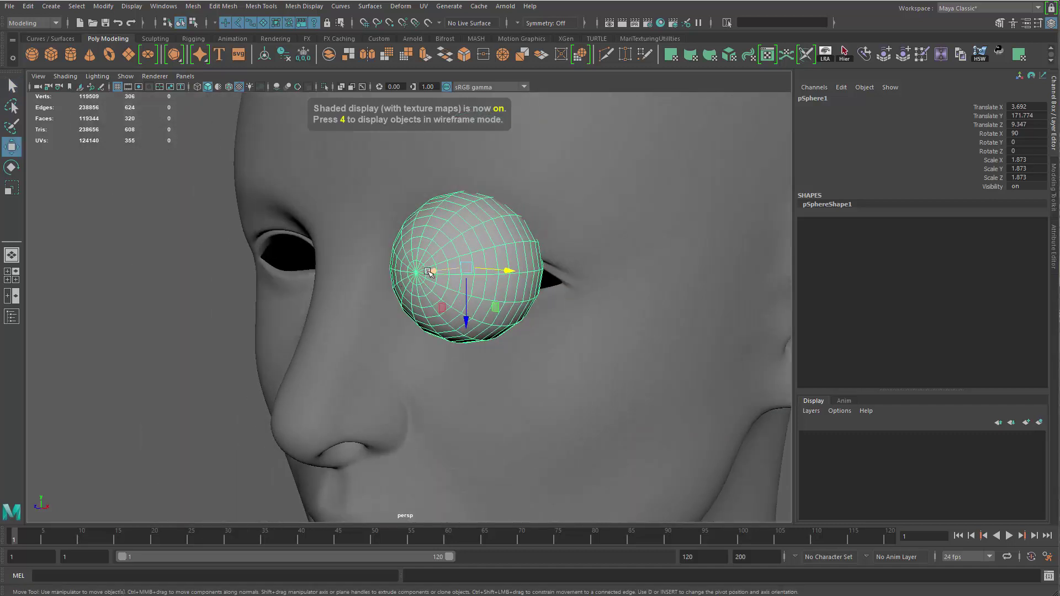
drag(427, 272, 547, 281)
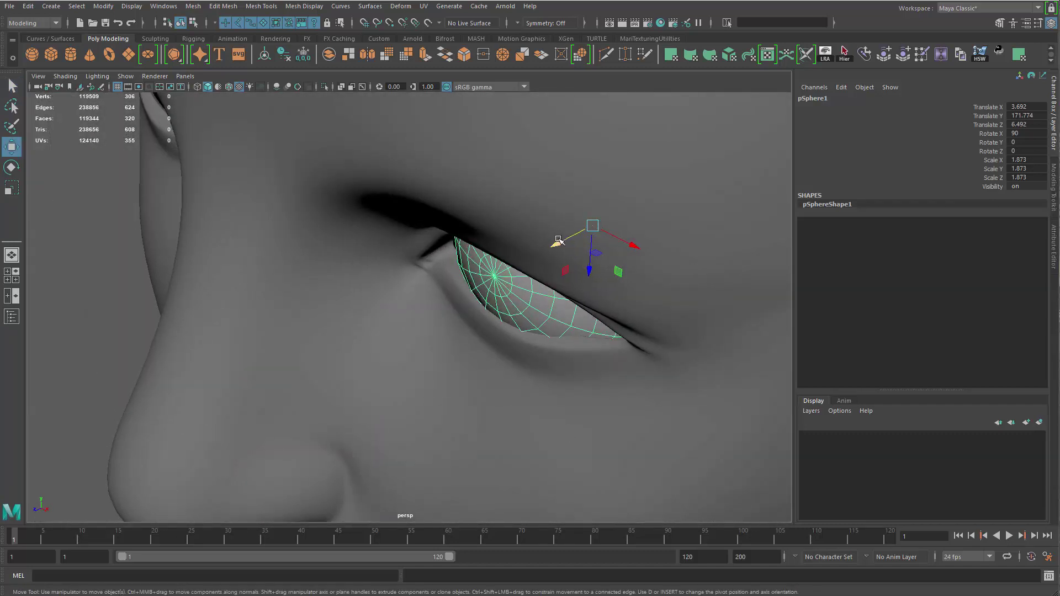
mouse_move(560, 241)
mouse_down()
mouse_move(516, 285)
mouse_move(598, 364)
mouse_move(460, 350)
mouse_move(588, 259)
mouse_move(555, 254)
mouse_up()
- Scale the eyeball sphere uniformly to about 2.079 to fill the eye opening
alt+drag(556, 254, 509, 224)
alt+drag(495, 287, 550, 355)
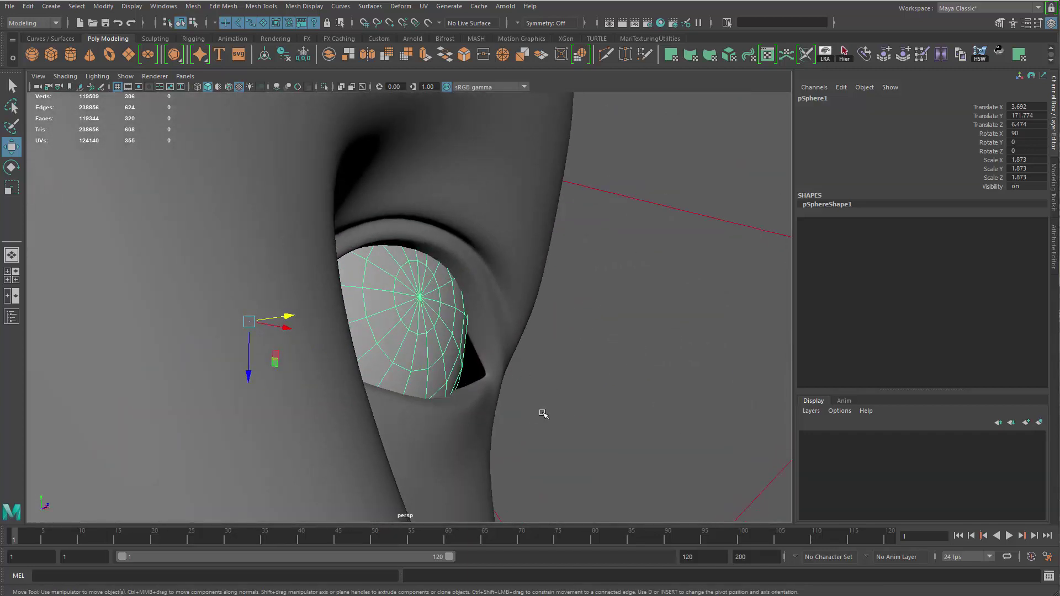
alt+drag(543, 413, 509, 285)
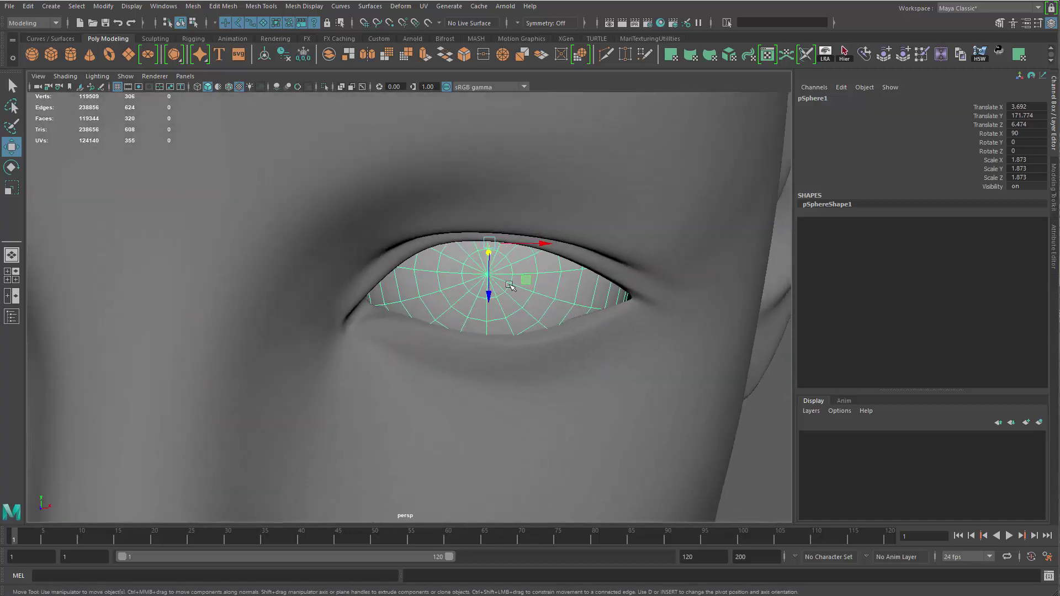
key(r)
drag(489, 244, 502, 247)
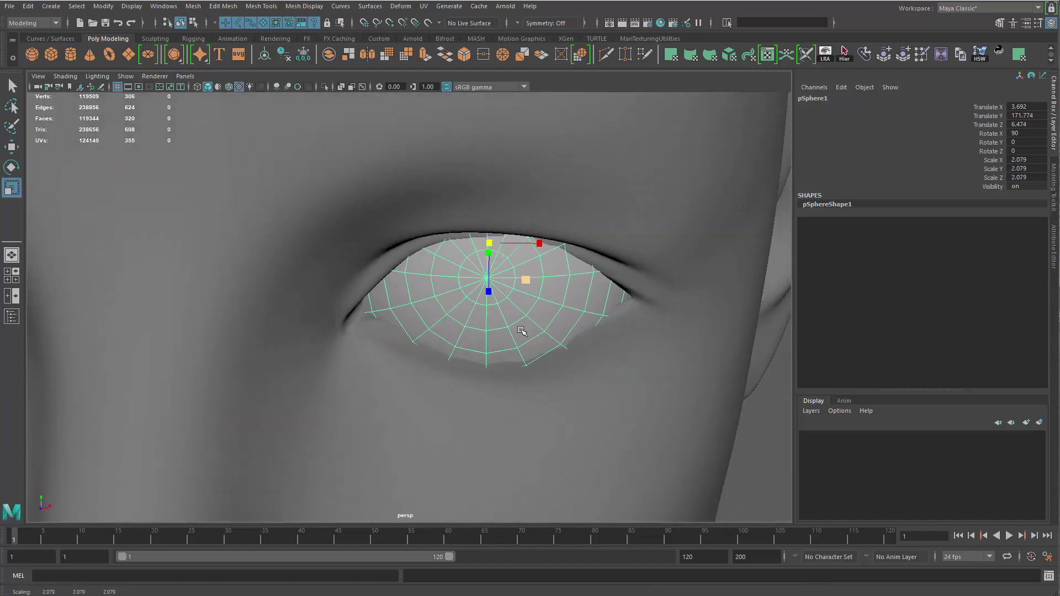
- Adjust the eyeball's height to about Y 171.757 and shift it deeper into the socket to fit behind the eyelids
key(w)
alt+drag(521, 330, 615, 286)
alt+drag(500, 361, 629, 358)
drag(443, 358, 447, 372)
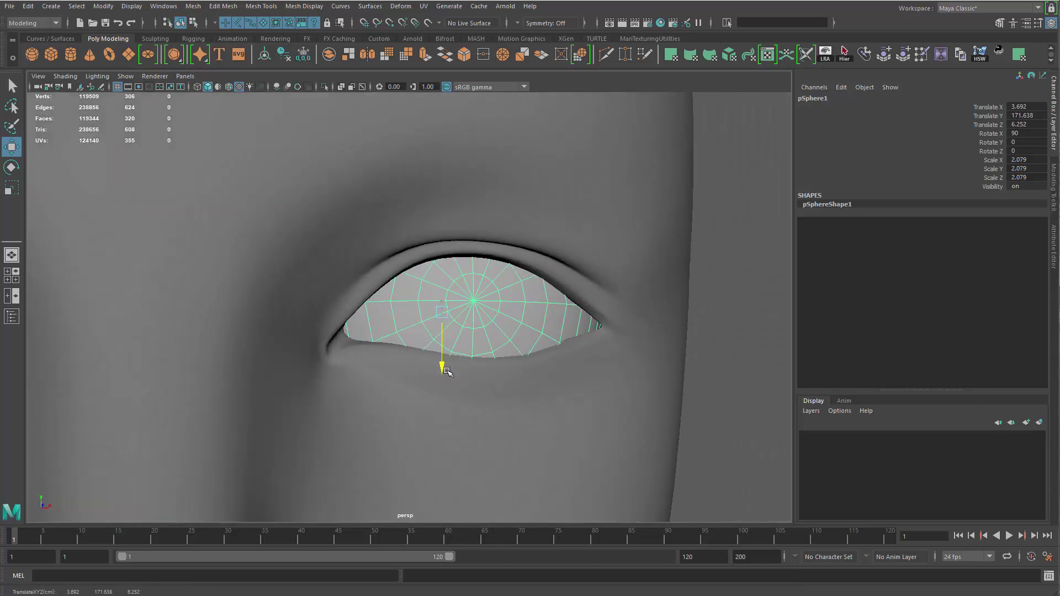
alt+drag(453, 412, 549, 414)
alt+drag(499, 346, 596, 270)
alt+drag(478, 320, 618, 376)
click(564, 303)
click(558, 331)
drag(673, 349, 663, 339)
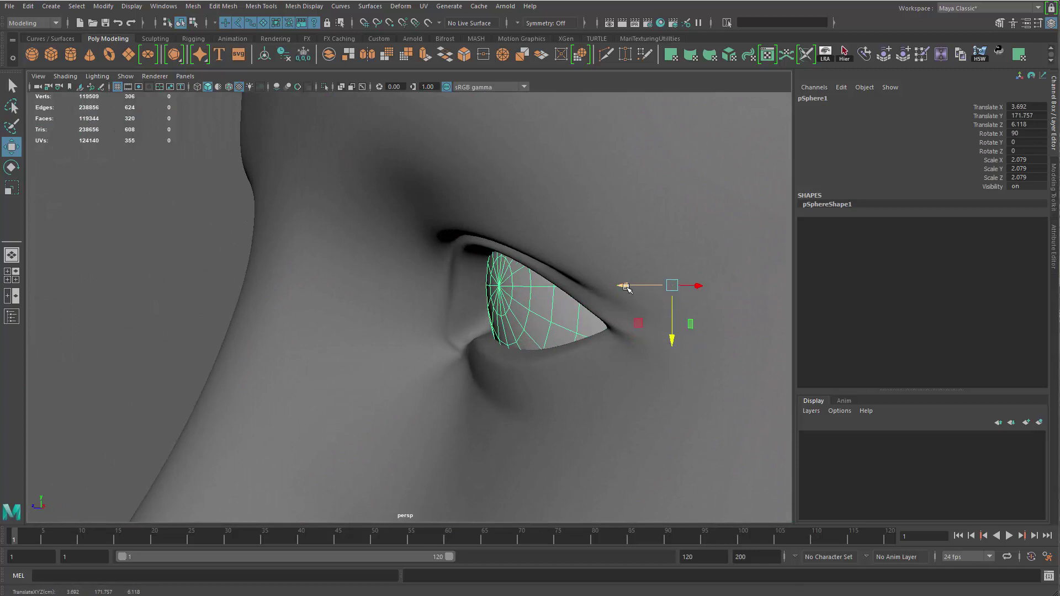
drag(627, 287, 620, 347)
- Select the body mesh, activate the Sculpt Tool near the outer eye corner and choose its falloff type
key(q)
click(609, 292)
alt+right_drag(609, 293, 640, 377)
alt+middle_drag(641, 377, 554, 391)
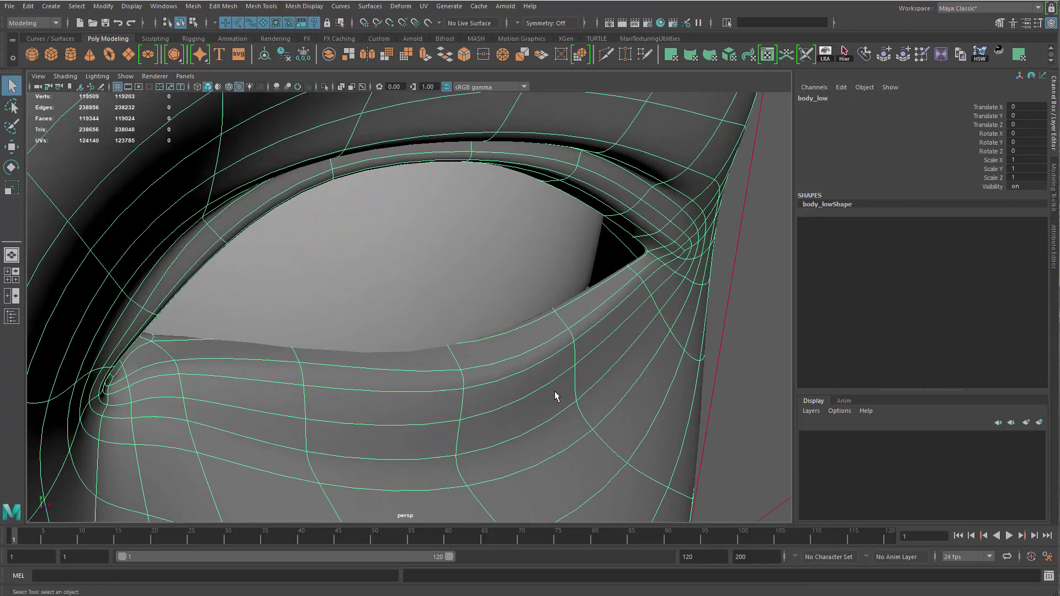
shift+right_click(647, 282)
shift+right_drag(570, 248, 506, 176)
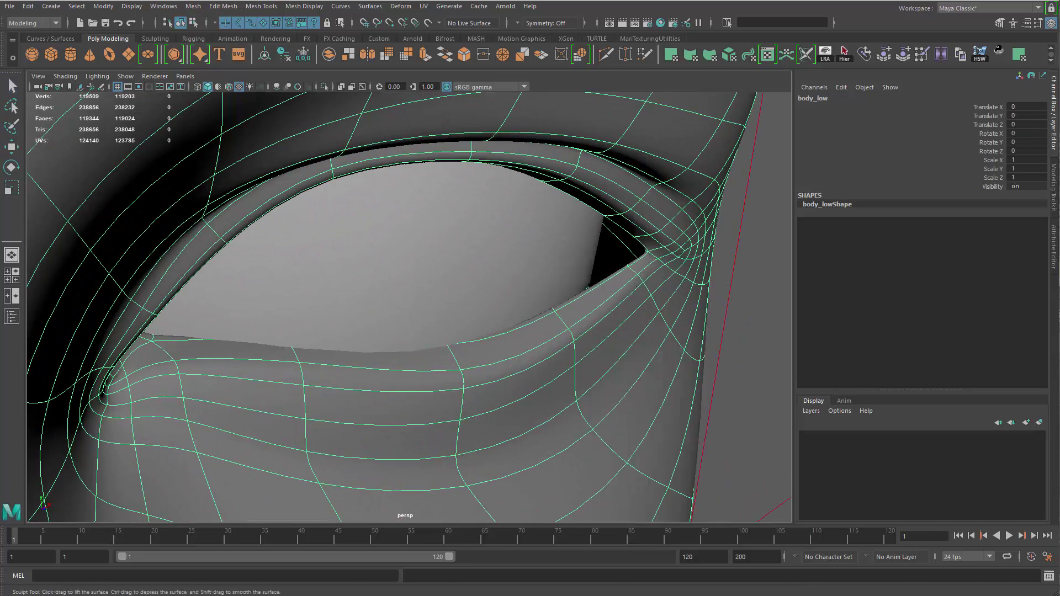
alt+right_drag(607, 354, 454, 359)
alt+drag(454, 359, 496, 331)
shift+right_click(504, 332)
right_drag(506, 327, 355, 349)
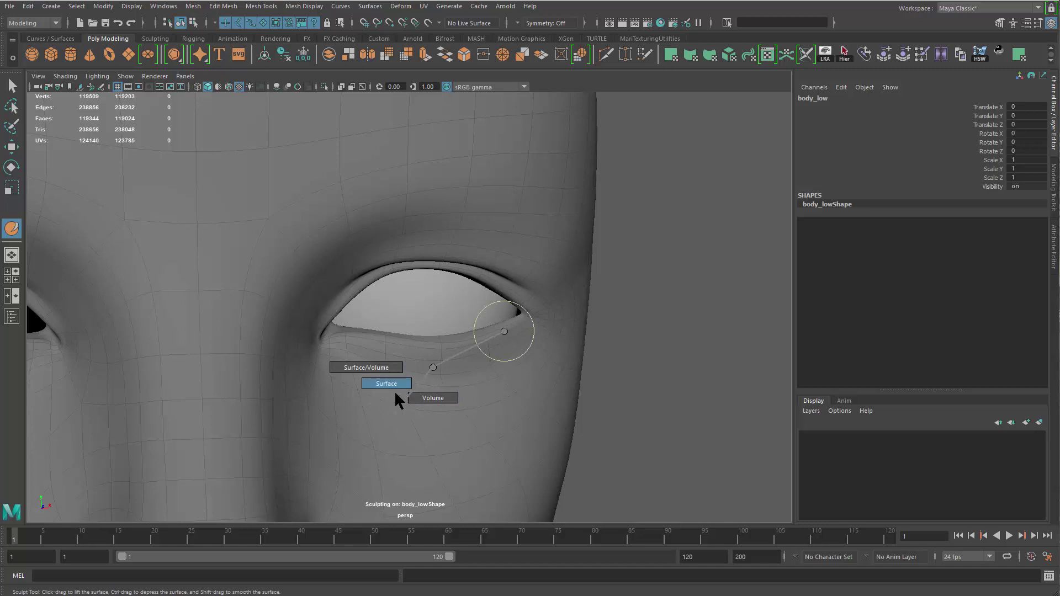
right_drag(433, 419, 429, 399)
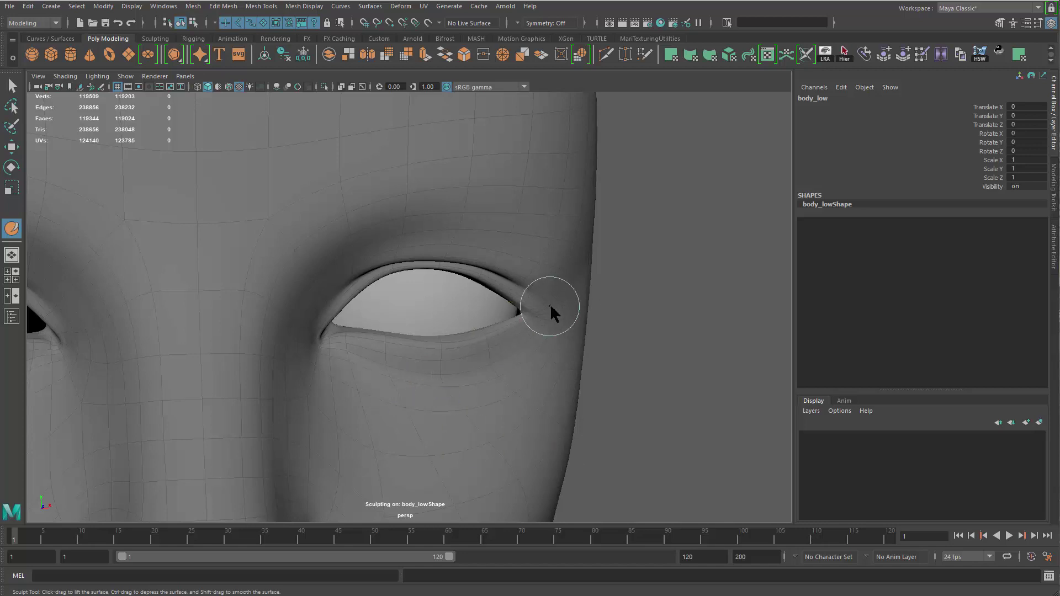
- Switch sculpting on the body mesh to the Grab Tool and turn on Object X symmetry
shift+right_click(550, 305)
right_click(541, 284)
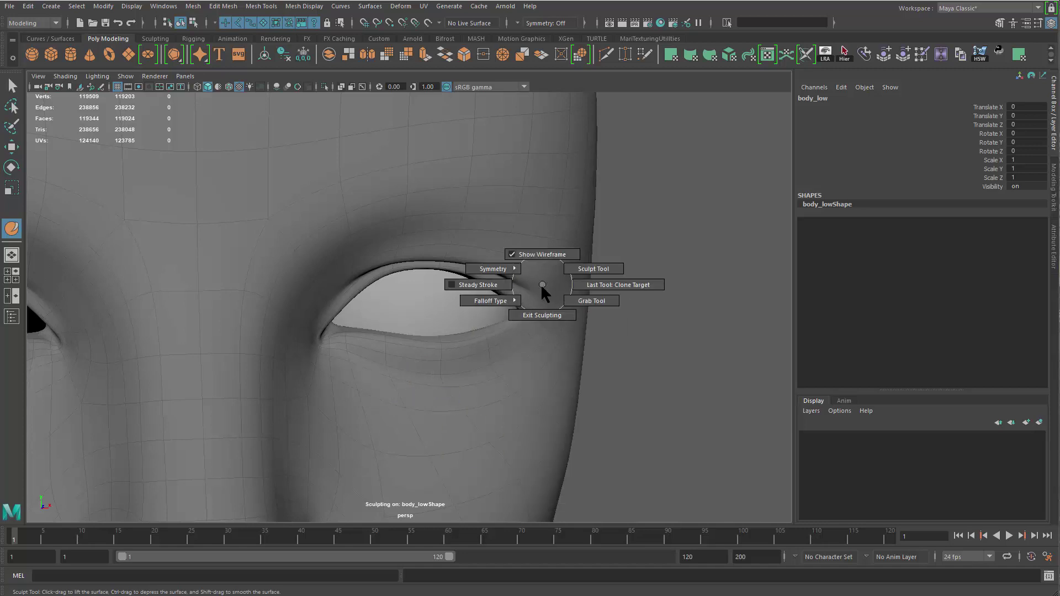
shift+right_drag(533, 290, 530, 221)
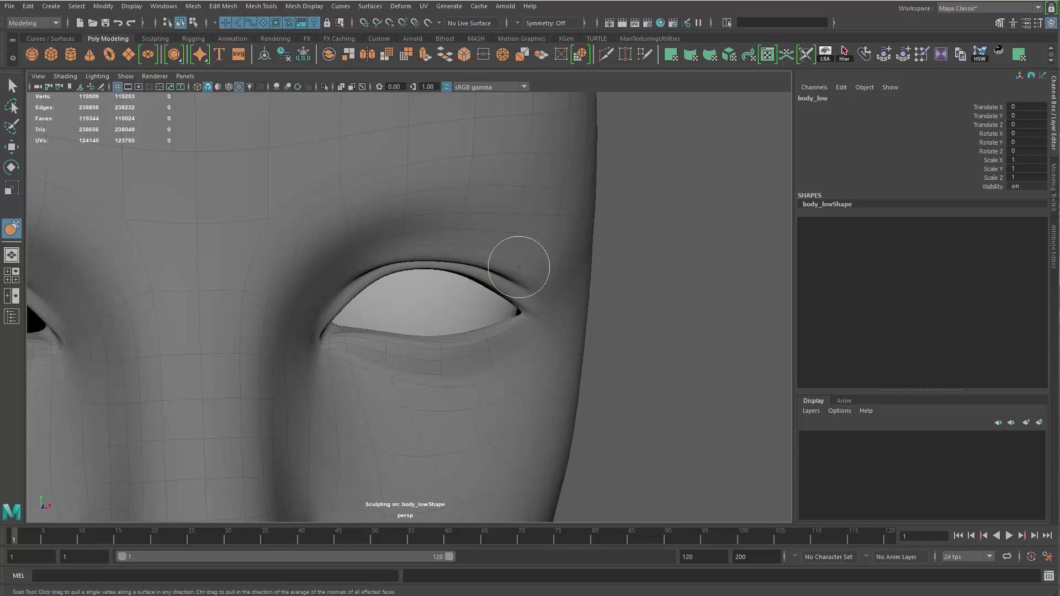
right_drag(519, 267, 442, 237)
scroll(359, 361, down, 5)
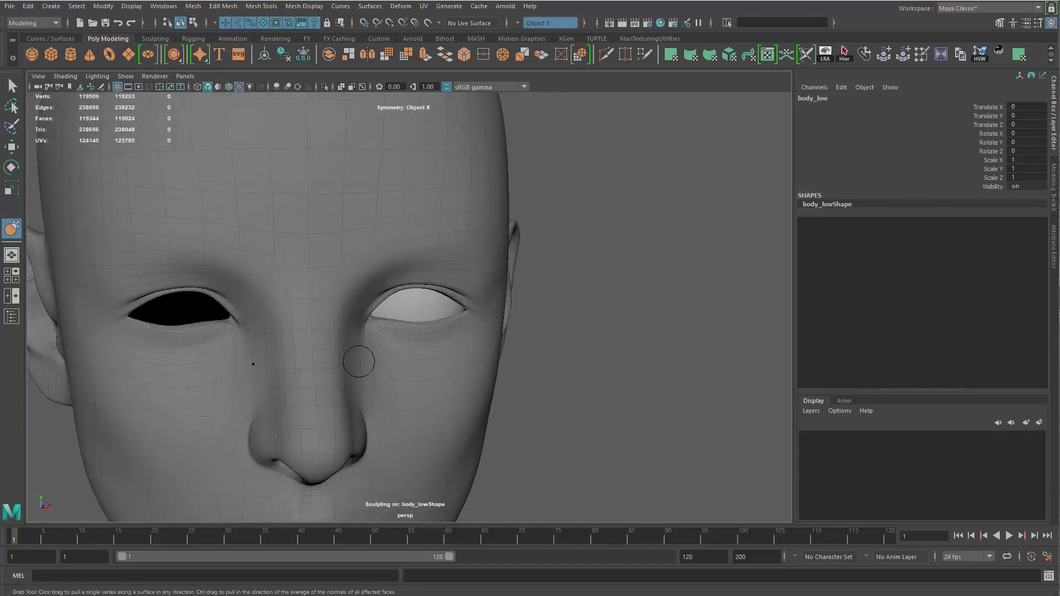
- Resize the Grab brush and pull the outer corner of the left eye inward toward the eyeball to narrow the gap
scroll(436, 349, up, 4)
alt+middle_drag(541, 279, 454, 291)
key(b)
drag(440, 312, 501, 312)
mouse_move(475, 326)
alt+mouse_down()
mouse_move(496, 369)
mouse_move(525, 381)
alt+mouse_up()
scroll(384, 327, up, 4)
shift+right_click(373, 304)
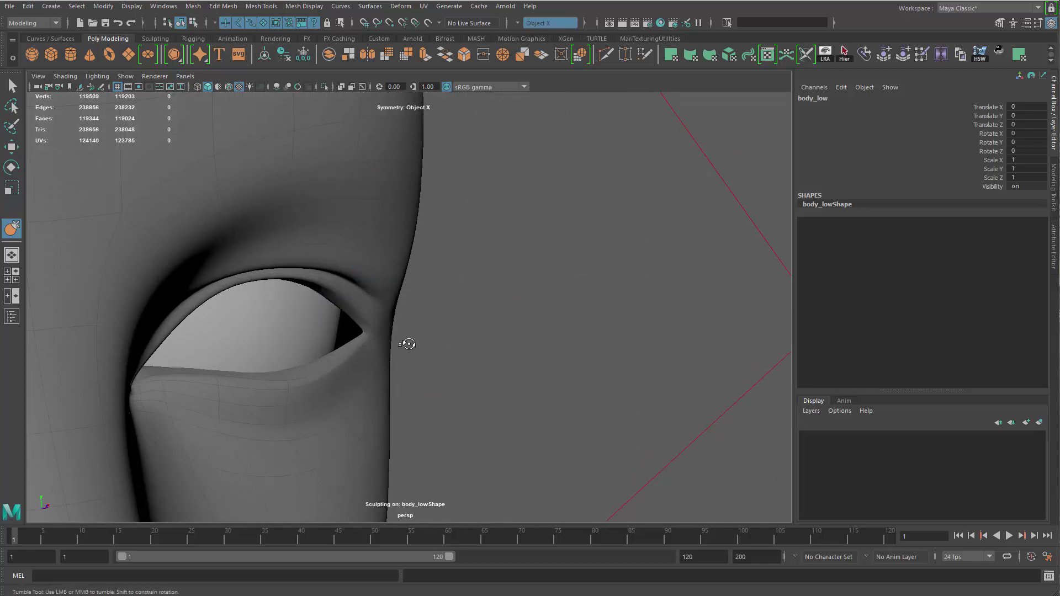
alt+drag(407, 343, 469, 386)
scroll(524, 440, up, 3)
mouse_move(387, 330)
mouse_down()
mouse_move(326, 333)
mouse_move(359, 334)
mouse_up()
key(b)
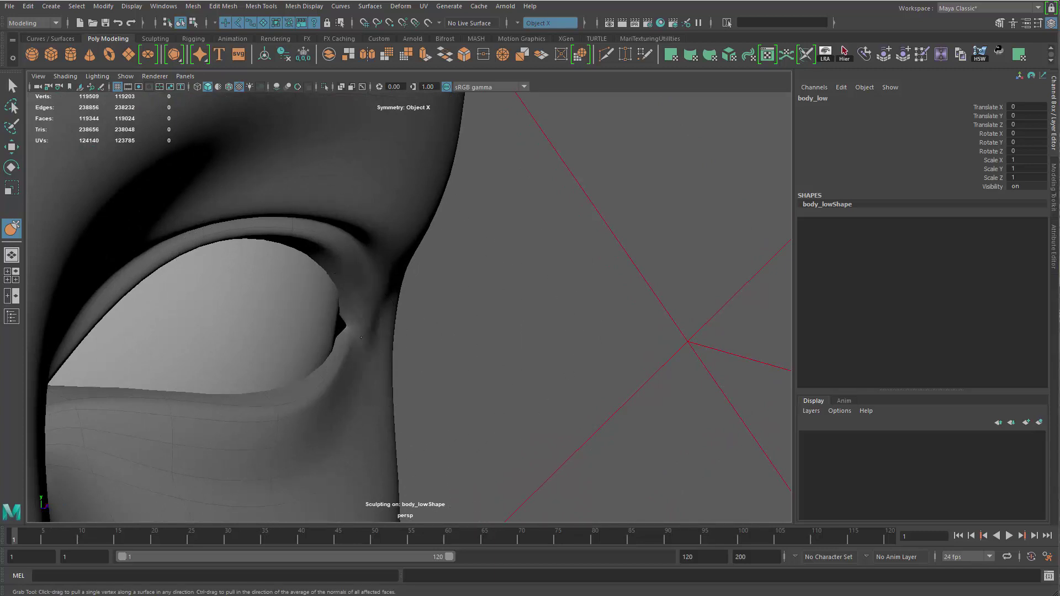
- Adjust the Grab brush size and reshape the upper eyelid near the outer corner so it follows the eyeball
mouse_move(359, 300)
alt+mouse_down()
mouse_move(326, 314)
mouse_move(404, 388)
mouse_move(255, 374)
mouse_move(307, 362)
mouse_move(354, 284)
alt+mouse_up()
key(b)
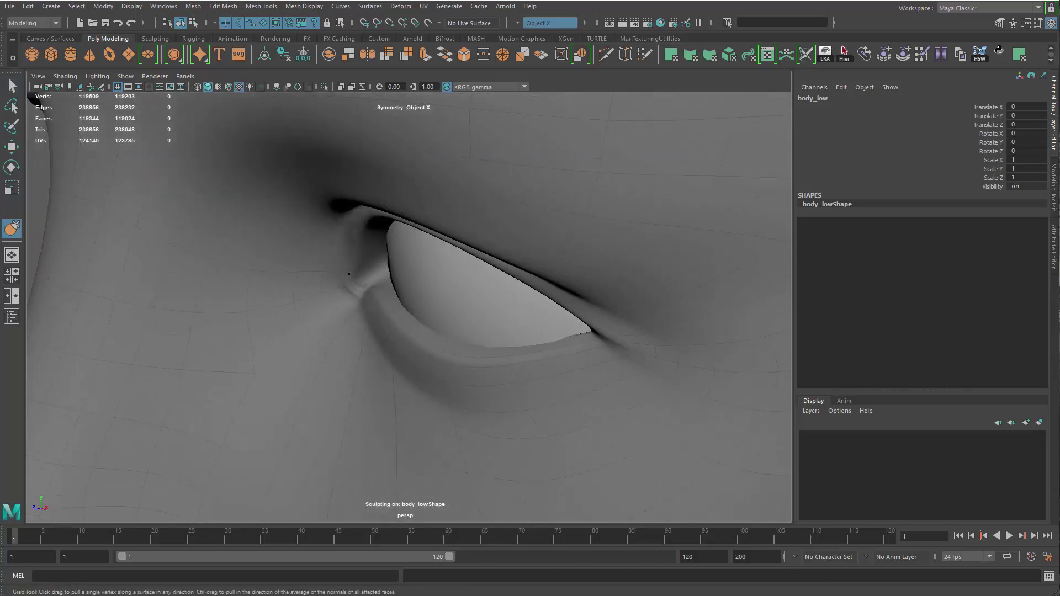
mouse_move(422, 313)
alt+mouse_down()
mouse_move(487, 315)
mouse_move(431, 323)
alt+mouse_up()
key(b)
alt+drag(432, 322, 475, 327)
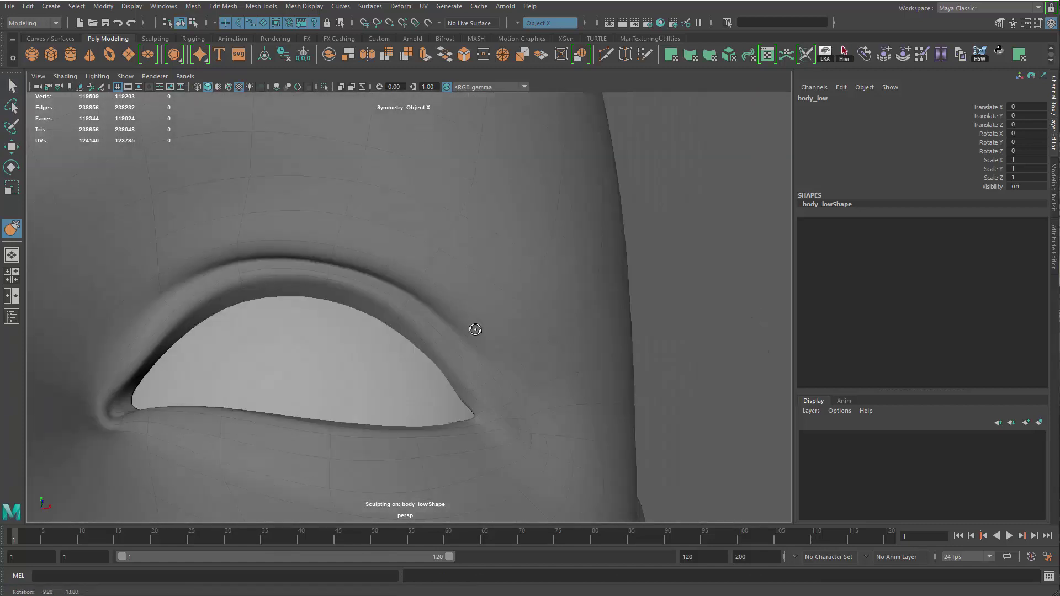
alt+right_drag(475, 327, 511, 383)
key(b)
mouse_move(504, 339)
mouse_down()
mouse_move(534, 339)
mouse_move(509, 343)
mouse_move(522, 391)
mouse_move(561, 392)
mouse_up()
key(b)
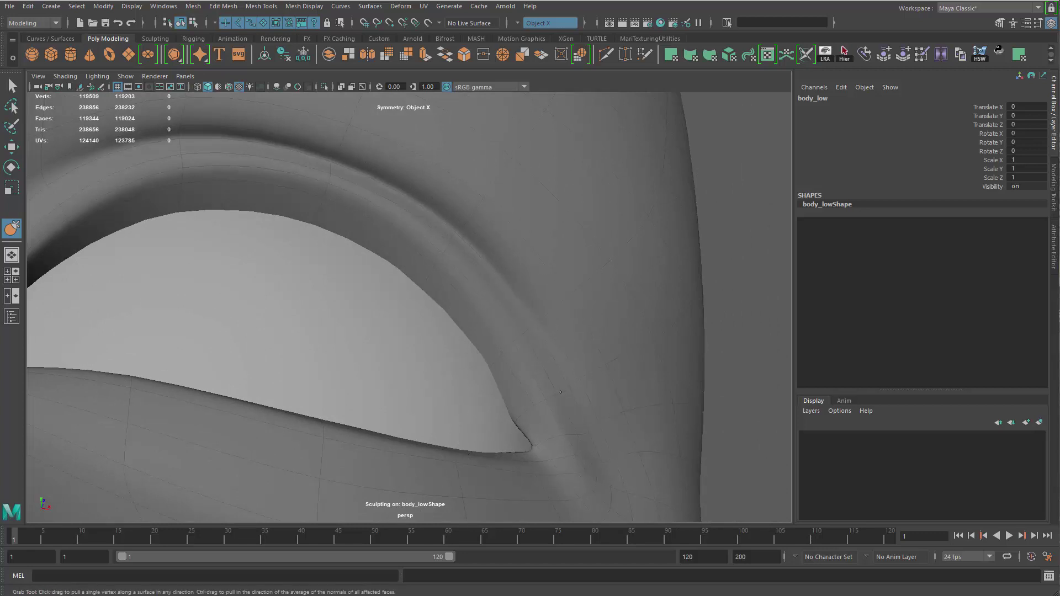
- Examine the reshaped left eyelids from below, from above and in the context of the whole head
alt+right_drag(571, 418, 486, 406)
alt+drag(486, 406, 464, 442)
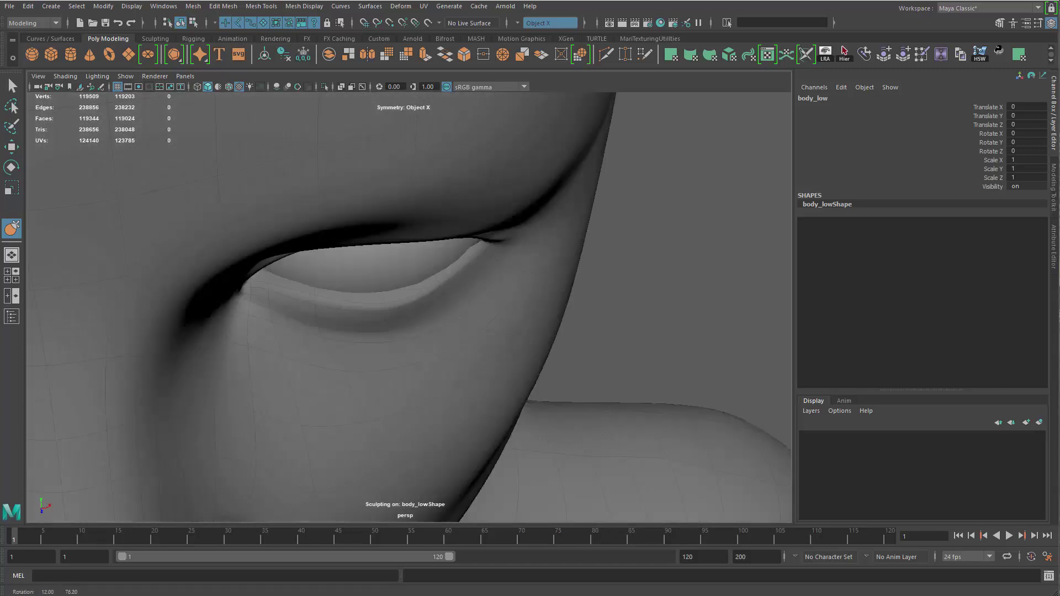
alt+right_drag(464, 442, 299, 398)
alt+drag(299, 397, 356, 334)
alt+right_drag(356, 334, 347, 321)
alt+drag(348, 322, 343, 336)
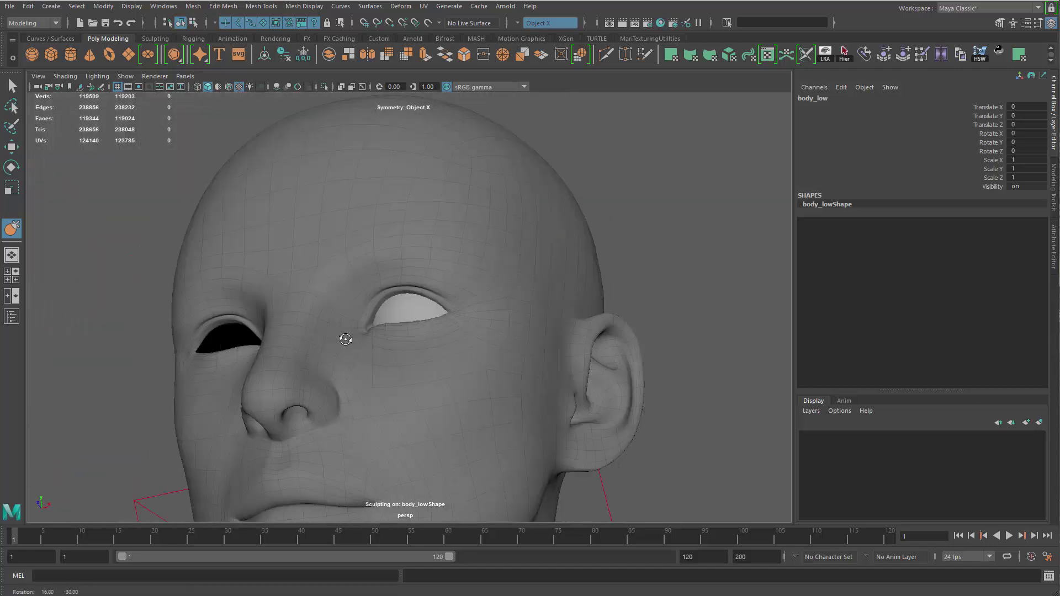
alt+right_drag(343, 336, 340, 396)
mouse_move(395, 398)
alt+mouse_down()
mouse_move(546, 378)
mouse_move(472, 403)
alt+mouse_up()
- Resize the Grab brush and pull the lower eyelid near the outer corner closer to the eyeball
mouse_move(472, 403)
alt+right_down()
mouse_move(622, 546)
mouse_move(662, 569)
alt+right_up()
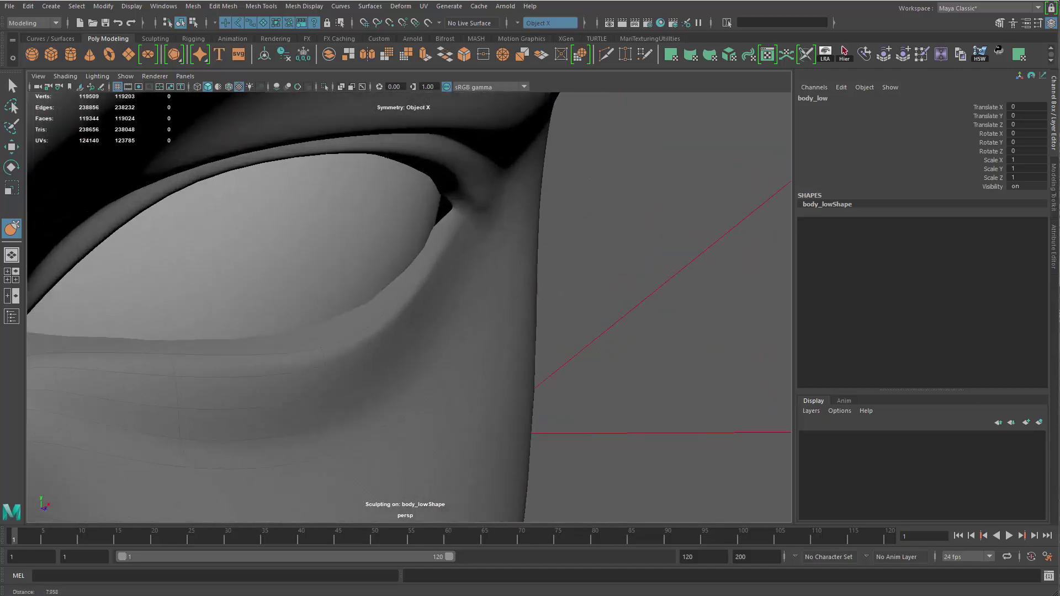
alt+drag(558, 380, 541, 365)
key(b)
drag(467, 267, 435, 267)
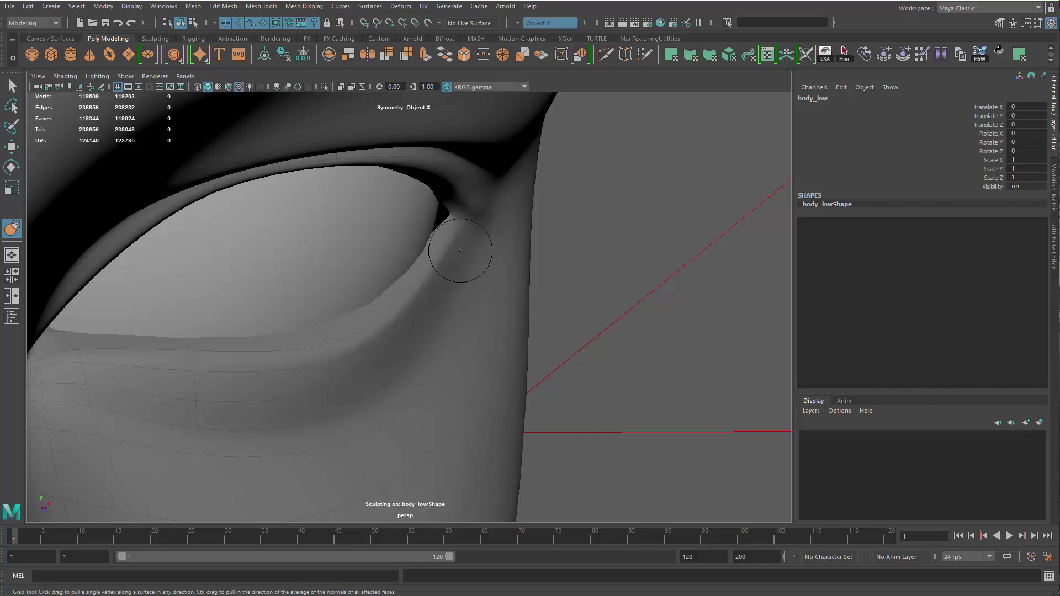
- Leave sculpting, deselect the body mesh and examine how the eyelids fit around the eyeball
key(q)
click(629, 215)
alt+right_drag(628, 216, 421, 346)
alt+drag(421, 346, 417, 331)
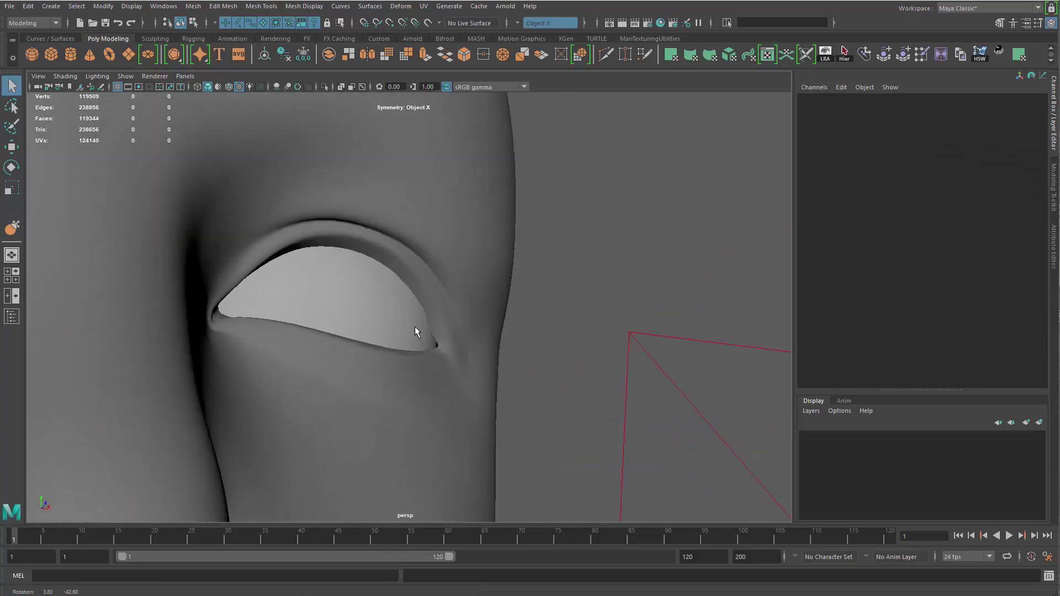
alt+middle_drag(416, 332, 392, 309)
alt+right_drag(392, 309, 494, 386)
alt+drag(494, 387, 493, 299)
- Select the body mesh, activate the Sculpt brush, turn off smooth preview and adjust the brush size at the left eye's outer corner
click(495, 298)
shift+right_drag(540, 194, 488, 178)
alt+middle_drag(482, 219, 478, 346)
alt+right_drag(478, 346, 521, 288)
mouse_move(520, 289)
alt+mouse_down()
mouse_move(542, 299)
mouse_move(635, 284)
mouse_move(588, 311)
alt+mouse_up()
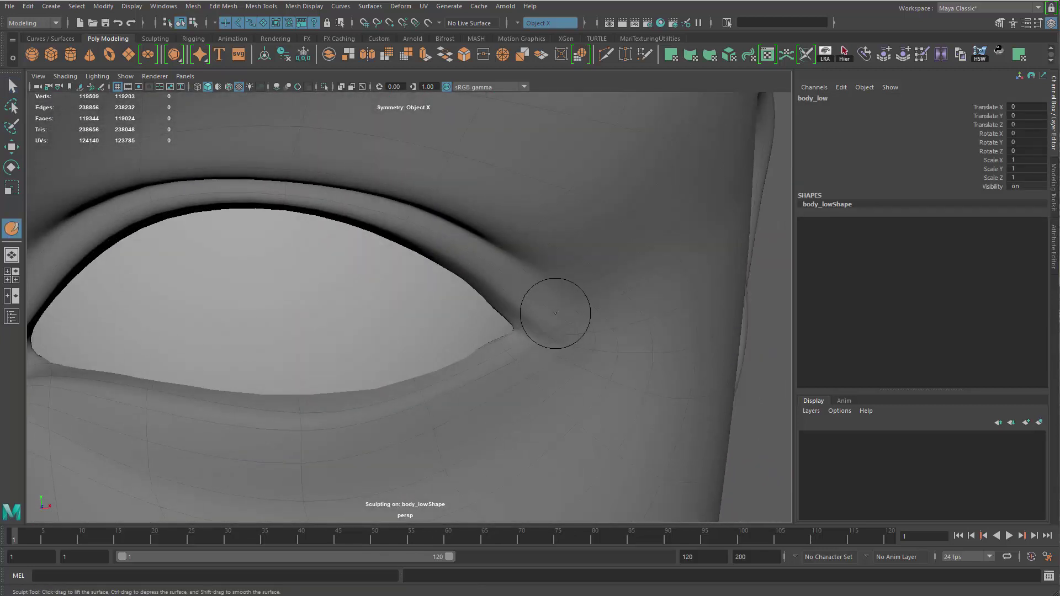
key(b)
key(1)
key(b)
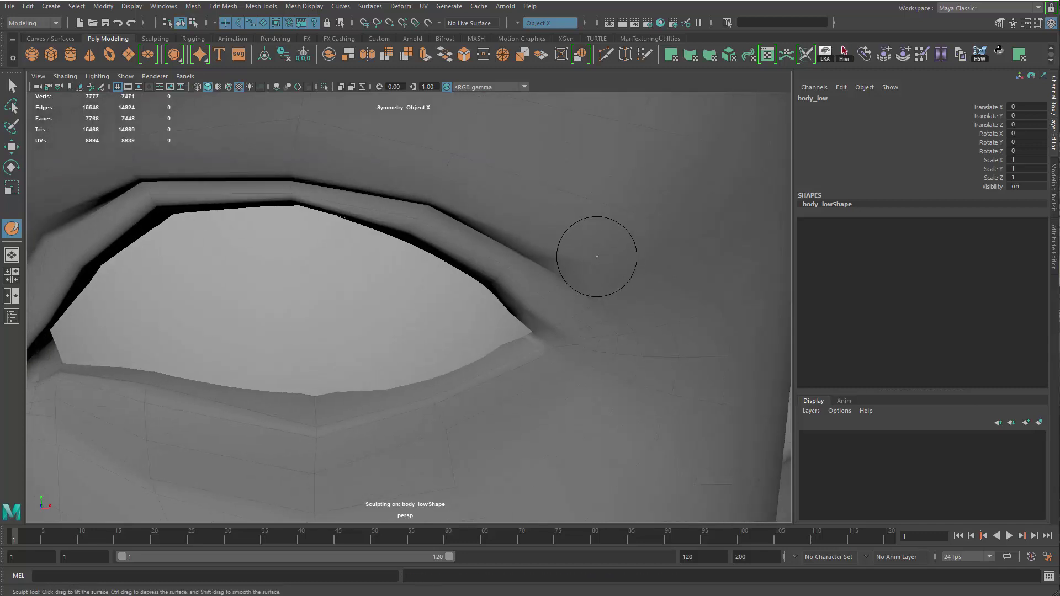
- Switch to the Grab brush, reshape the upper-lid fold near the left eye's outer corner and leave sculpting
shift+right_drag(595, 239, 595, 188)
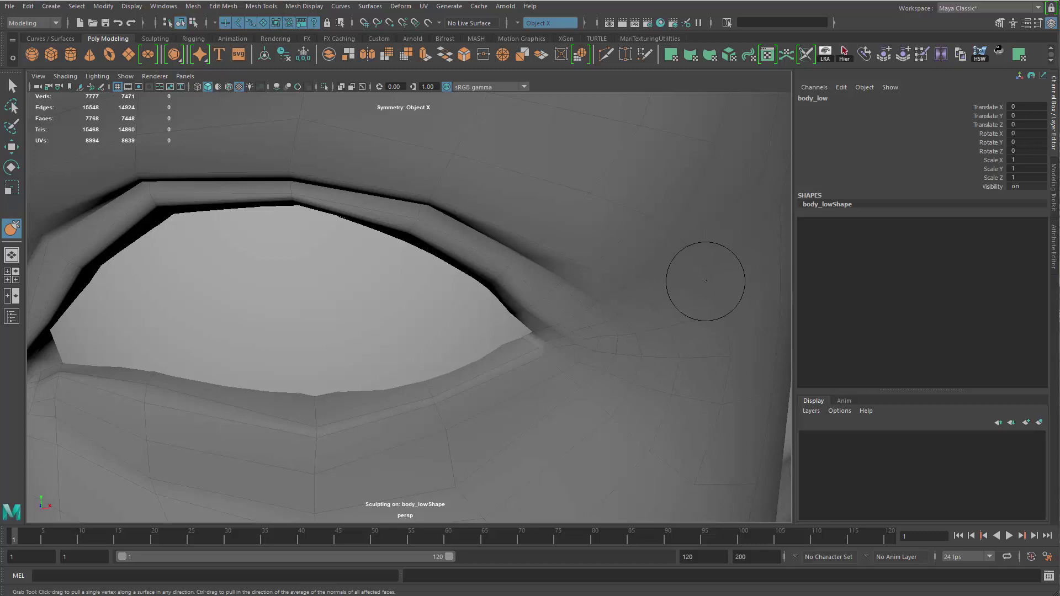
alt+drag(600, 334, 530, 229)
key(b)
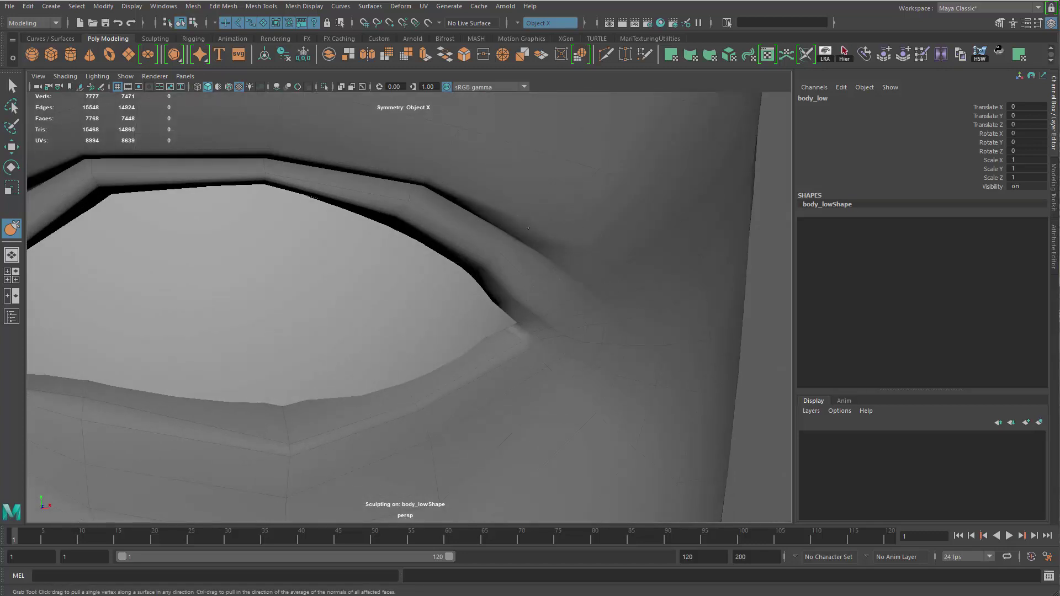
alt+drag(463, 206, 525, 312)
key(q)
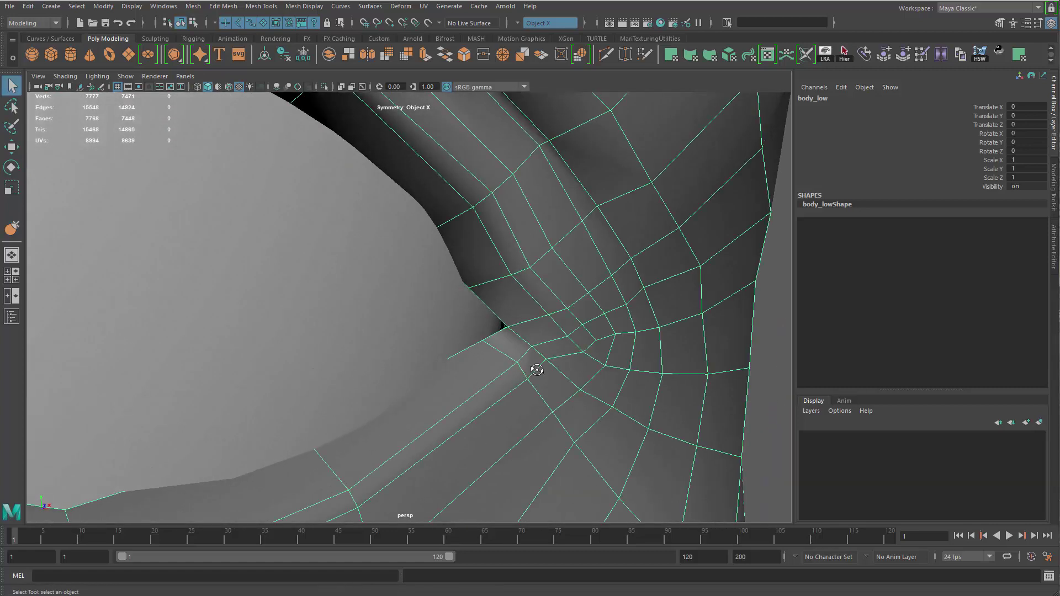
- Select the eyelid edge at the left eye's outer corner and move it towards the eyeball with a small soft-selection falloff
alt+drag(537, 370, 463, 335)
key(F9)
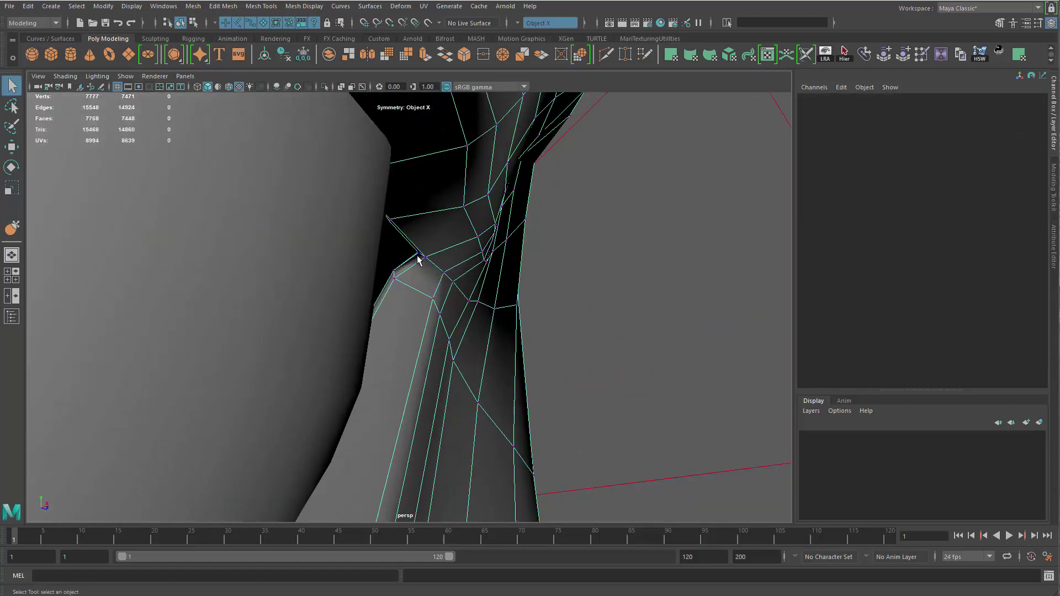
click(418, 259)
alt+drag(418, 259, 456, 377)
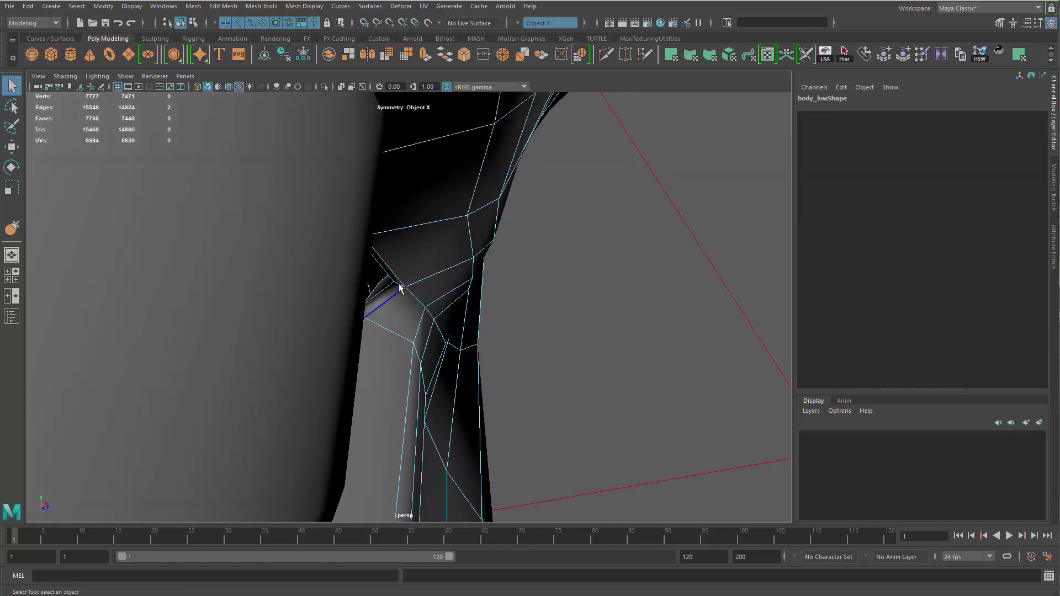
key(b)
drag(387, 278, 380, 280)
key(w)
drag(441, 292, 405, 286)
alt+drag(406, 287, 186, 142)
alt+right_drag(497, 259, 353, 289)
alt+right_drag(444, 304, 341, 332)
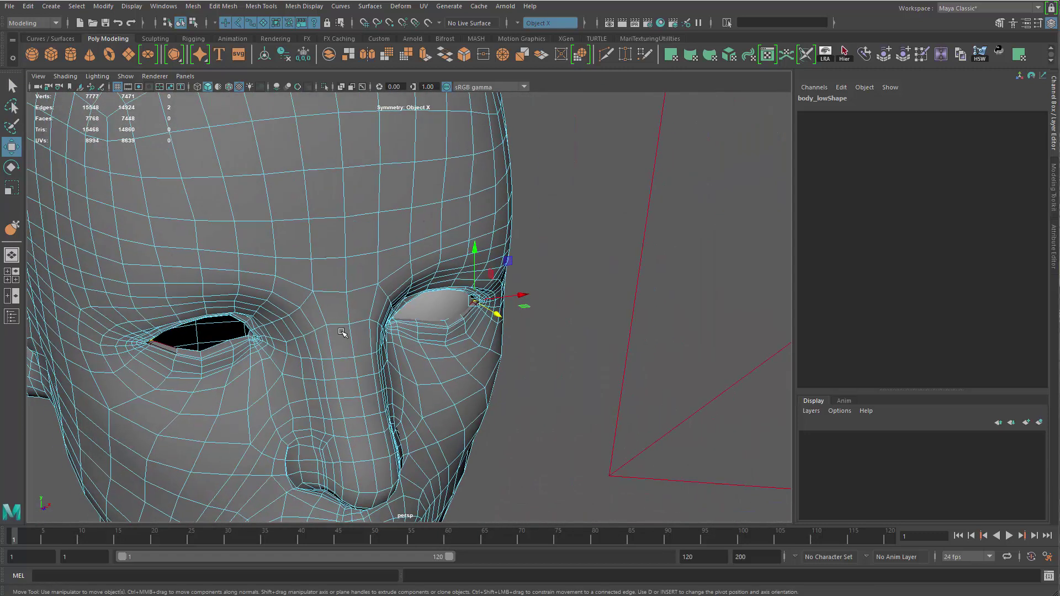
- Adjust the soft-selection falloff around the outer-corner eyelid edges and refine their position against the eyeball
middle_drag(450, 379, 457, 384)
alt+right_drag(419, 300, 603, 303)
alt+middle_drag(603, 304, 403, 310)
alt+drag(403, 311, 486, 359)
alt+right_drag(486, 359, 554, 391)
key(b)
drag(491, 345, 509, 368)
alt+right_drag(509, 361, 459, 300)
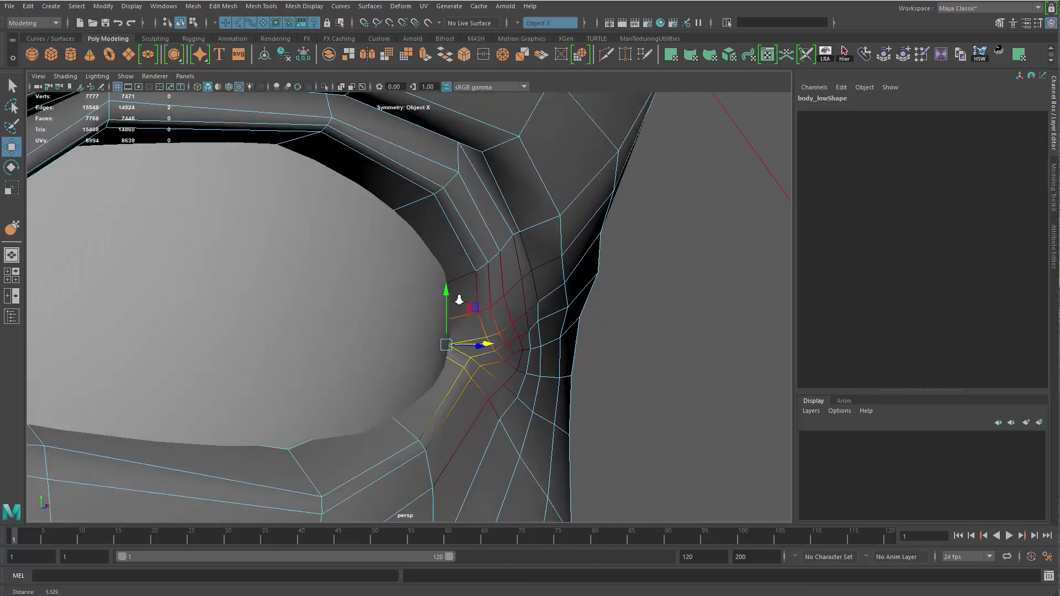
- Turn on smooth preview and examine the adjusted outer corner around the eyeball
alt+drag(458, 300, 489, 336)
key(q)
key(3)
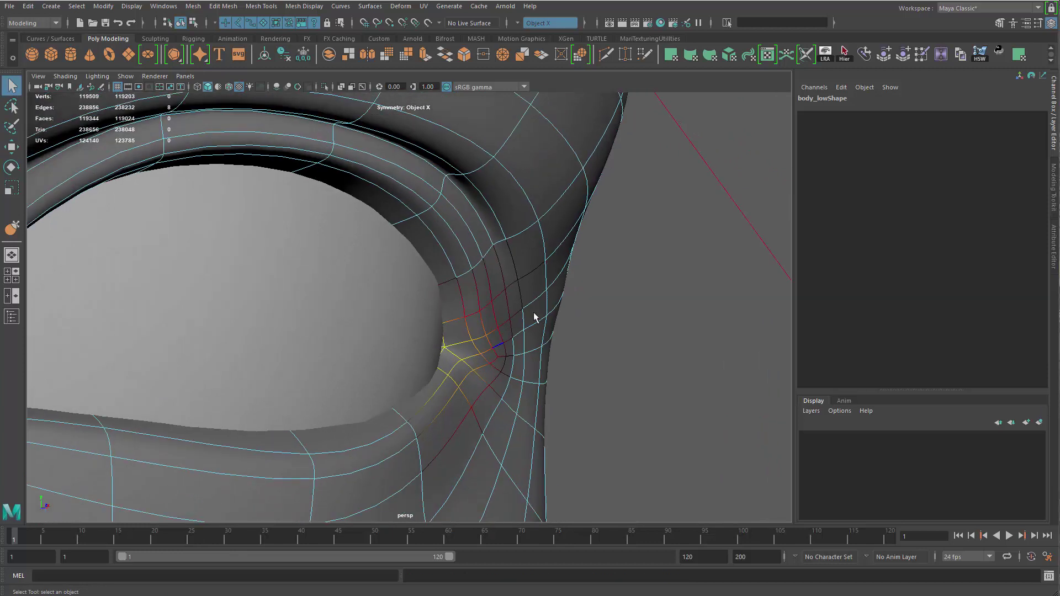
key(alt+d)
alt+right_drag(497, 334, 466, 371)
alt+drag(467, 370, 585, 314)
click(587, 316)
- Turn off smooth preview and reposition the upper-lid rim vertex near the outer corner with an adjusted soft-selection falloff
key(1)
right_drag(556, 325, 525, 324)
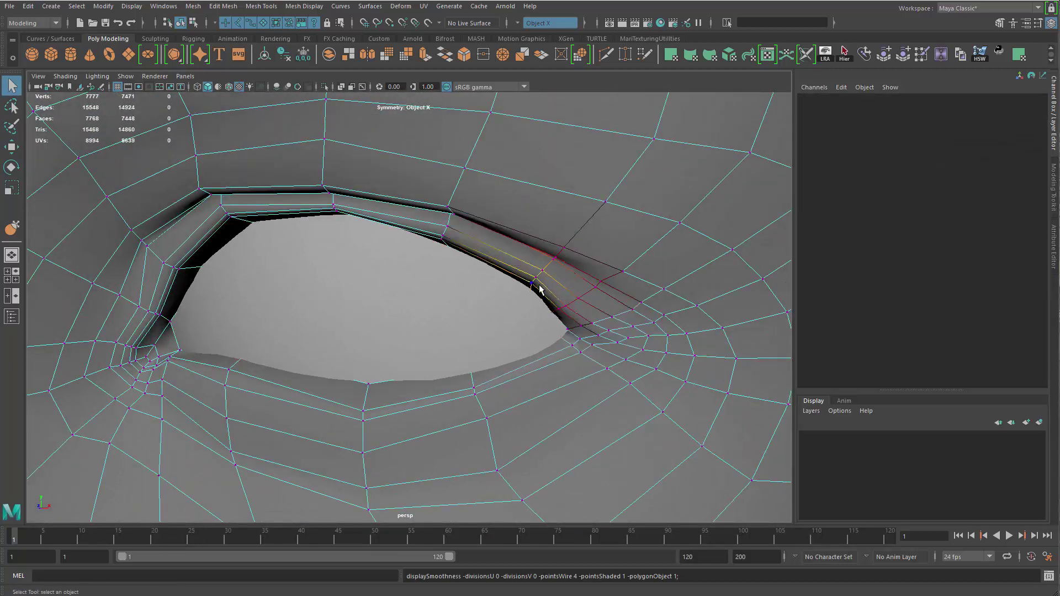
click(534, 282)
key(b)
drag(535, 273, 574, 279)
key(w)
- Raise the next upper-lid rim vertex beside the outer corner slightly, using a reduced soft-selection falloff
click(557, 309)
key(w)
drag(610, 310, 621, 311)
key(ctrl+z)
key(b)
drag(551, 296, 529, 302)
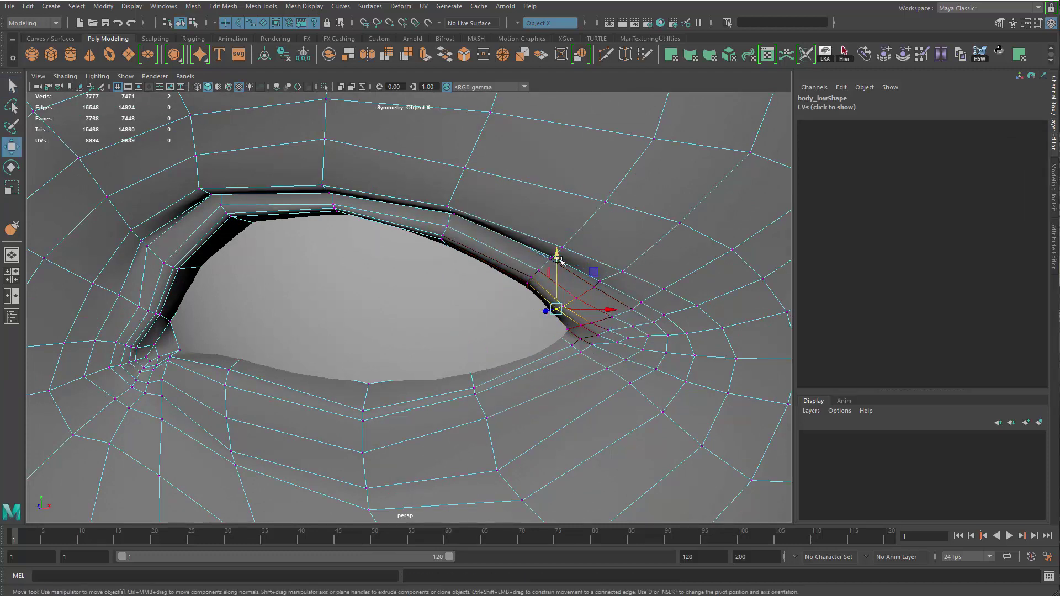
drag(558, 257, 558, 253)
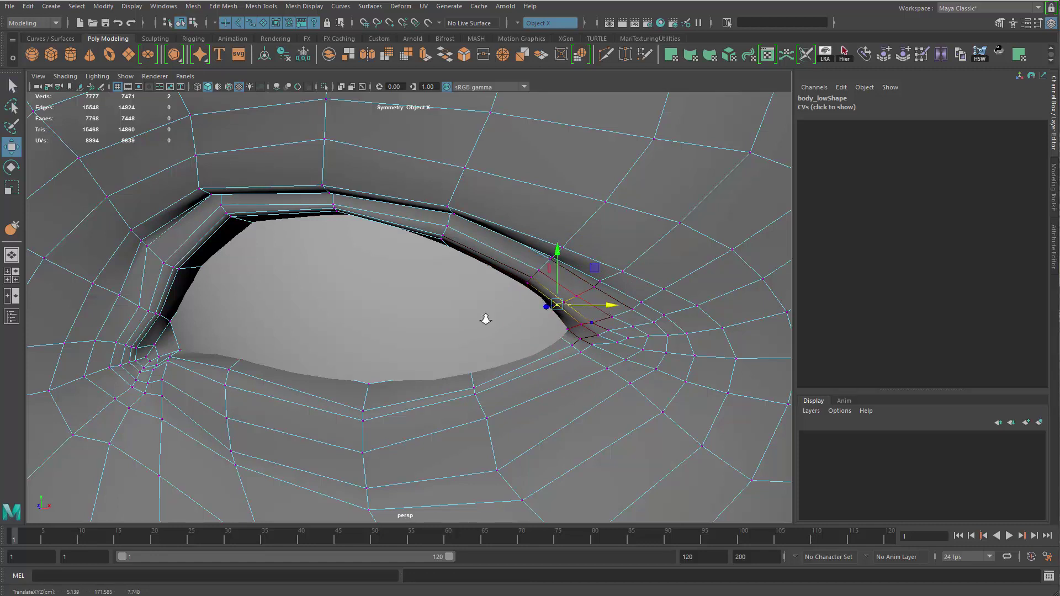
- Raise the lower-lid rim vertex near the outer corner slightly, return to object mode and deselect the mesh
alt+drag(485, 318, 494, 398)
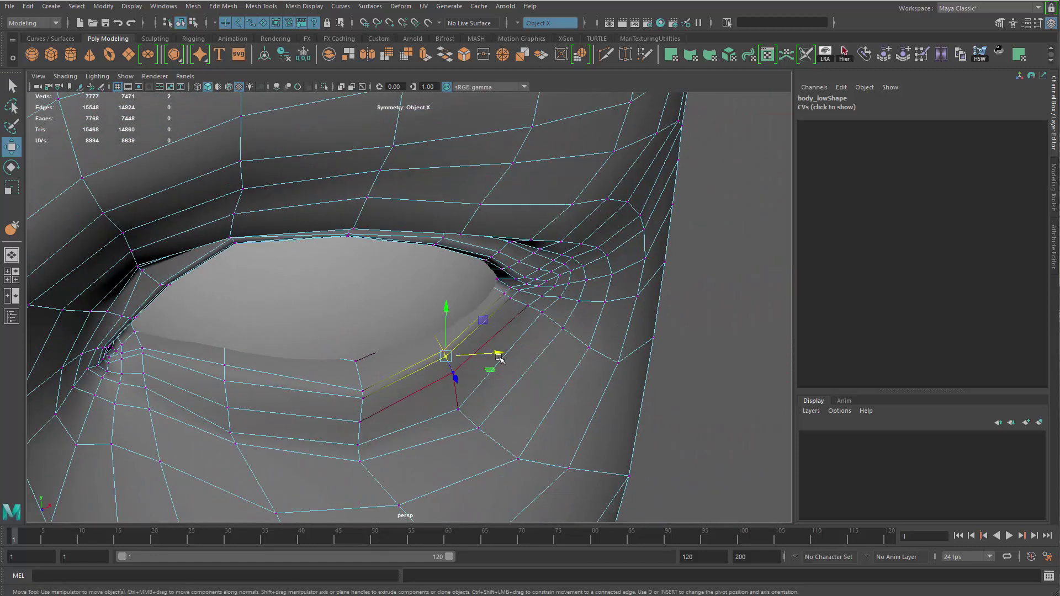
drag(500, 358, 500, 352)
key(q)
alt+drag(488, 414, 448, 401)
right_drag(448, 398, 486, 378)
click(540, 364)
alt+drag(539, 363, 436, 386)
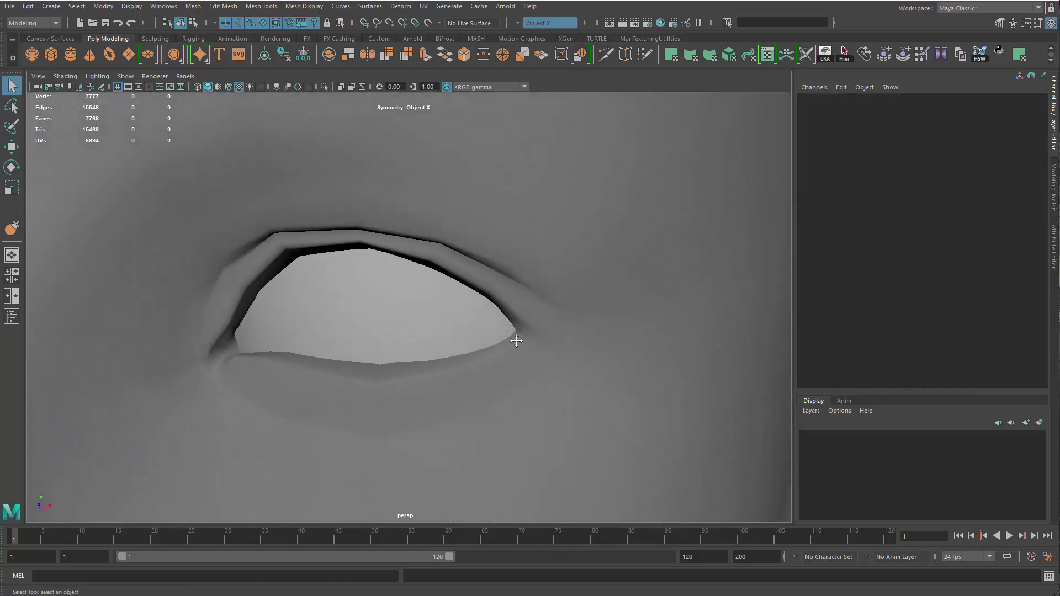
- Select the body mesh, turn on smooth preview and adjust the lower-lid rim vertex near the inner corner with soft selection
alt+right_drag(425, 389, 452, 387)
click(405, 406)
key(3)
alt+drag(398, 409, 318, 390)
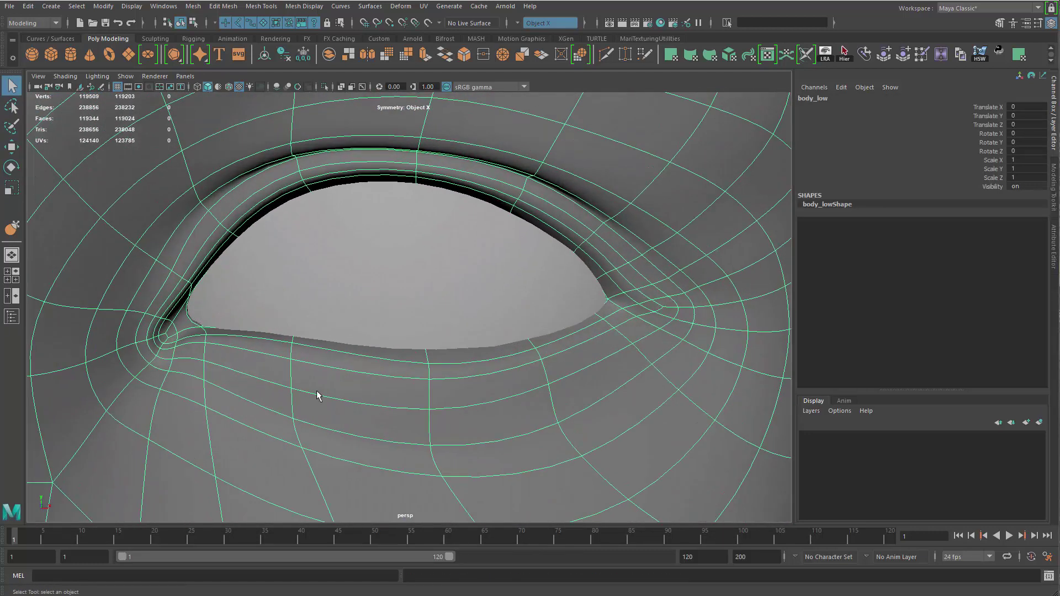
right_drag(317, 390, 245, 381)
click(290, 343)
key(b)
drag(282, 320, 282, 290)
key(w)
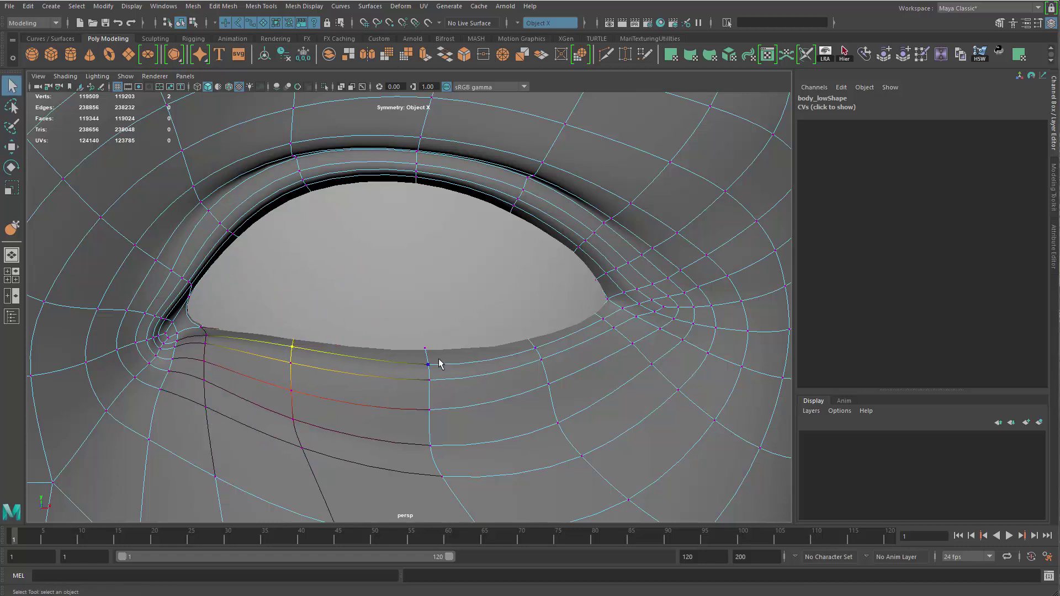
- Raise the middle lower-lid rim vertex to fit the eyeball and leave vertex editing
click(428, 364)
key(w)
drag(437, 329, 437, 313)
key(q)
alt+right_drag(630, 378, 525, 343)
click(711, 267)
alt+right_drag(711, 267, 582, 313)
alt+drag(508, 370, 486, 363)
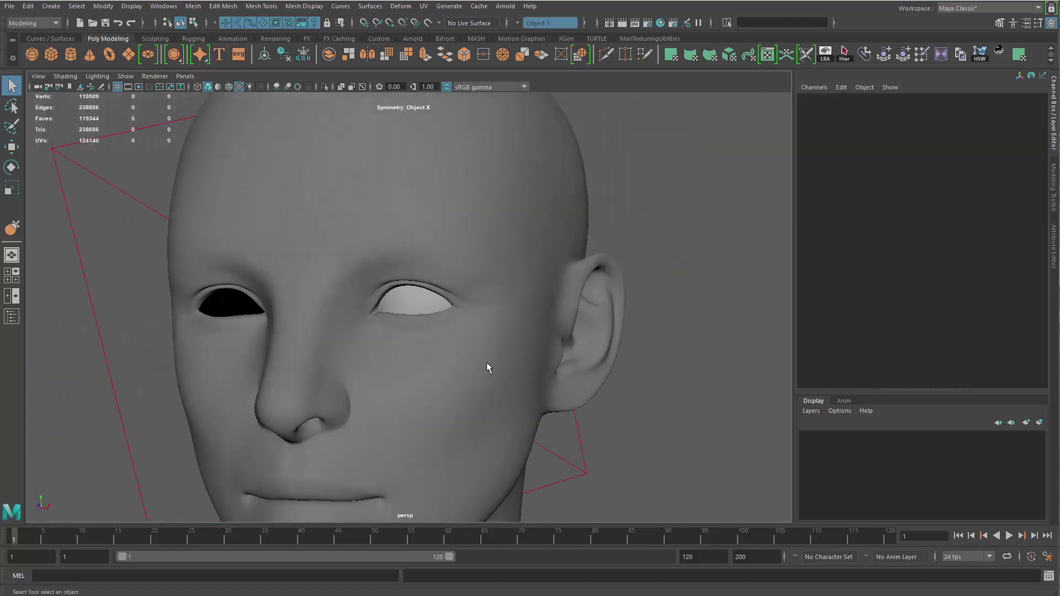
- Select the body mesh and soften the crease beyond the left eye's outer corner with the Smooth brush
alt+right_drag(486, 362, 563, 364)
alt+middle_drag(563, 364, 452, 378)
alt+drag(452, 378, 450, 381)
alt+right_drag(449, 381, 409, 280)
click(425, 271)
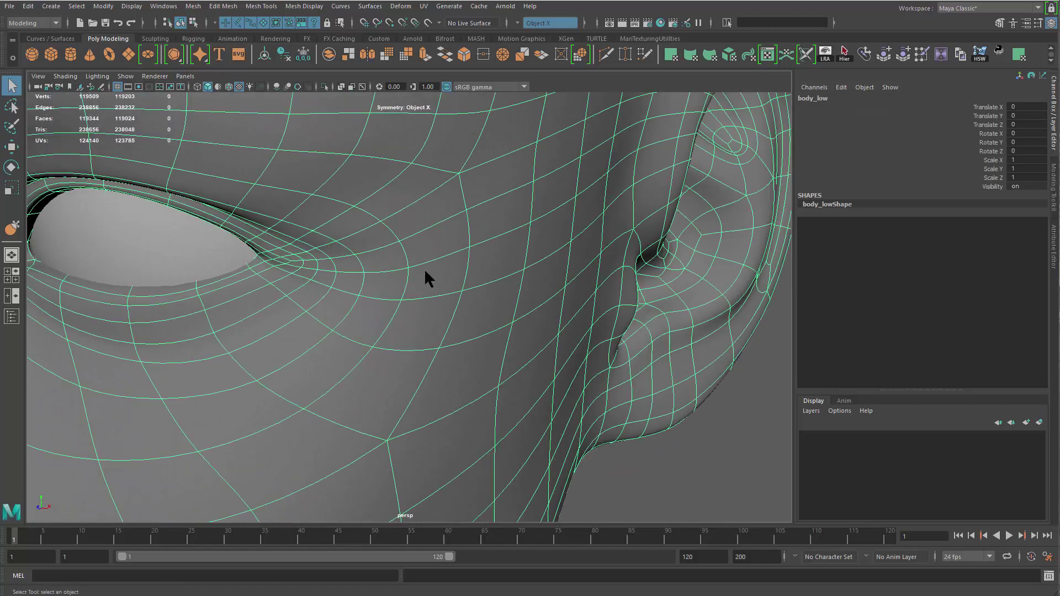
right_drag(325, 229, 395, 262)
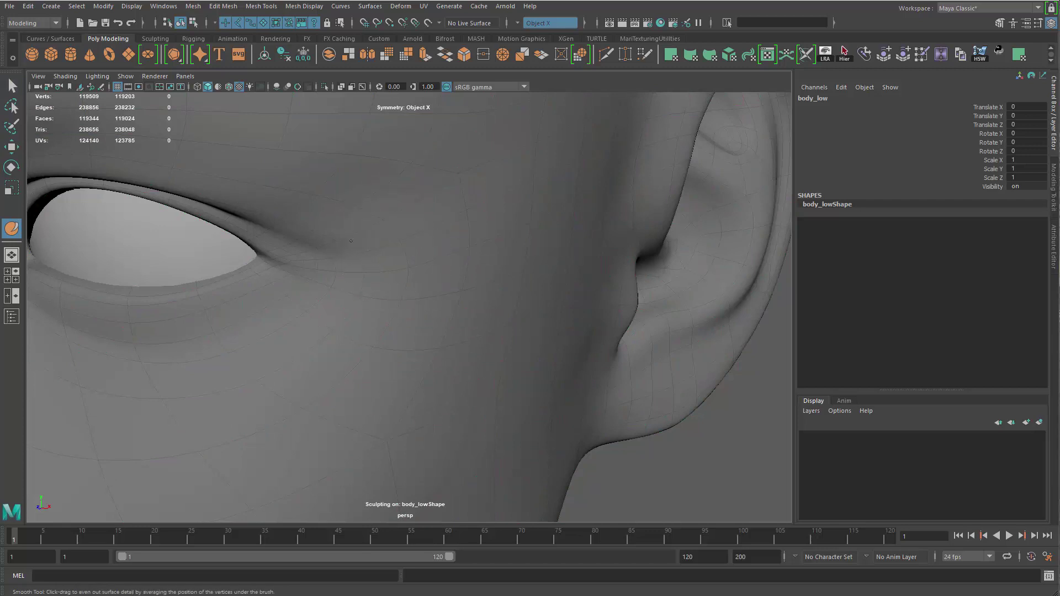
key(q)
- Deselect the body mesh and examine the left eye within the head from several angles
alt+right_drag(600, 376, 525, 326)
mouse_move(524, 326)
alt+mouse_down()
mouse_move(498, 315)
mouse_move(481, 332)
alt+mouse_up()
click(447, 428)
alt+drag(447, 428, 414, 433)
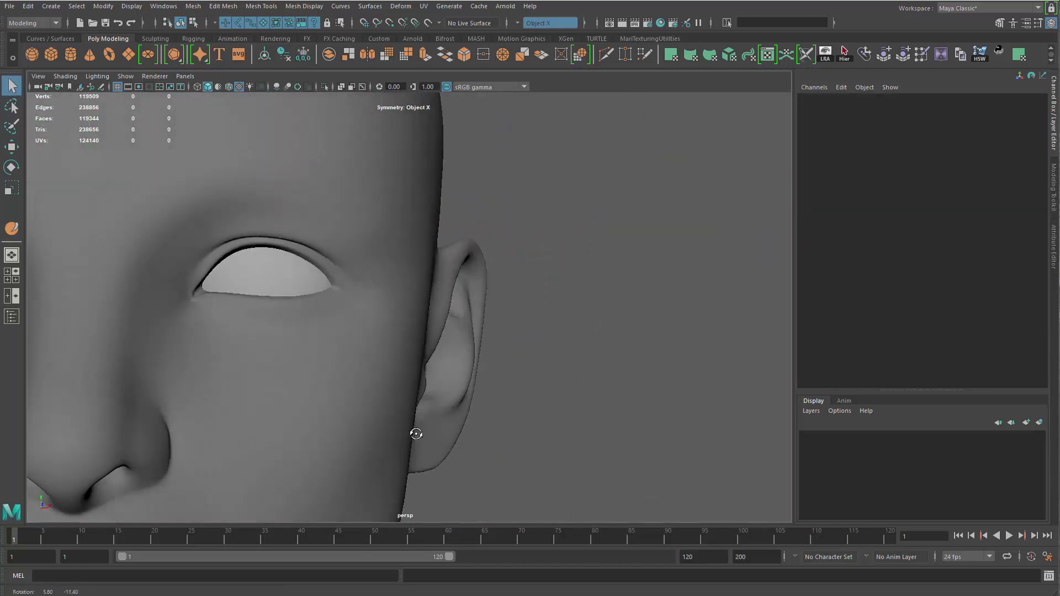
alt+right_drag(414, 433, 375, 348)
alt+middle_drag(376, 348, 431, 343)
scroll(456, 314, up, 5)
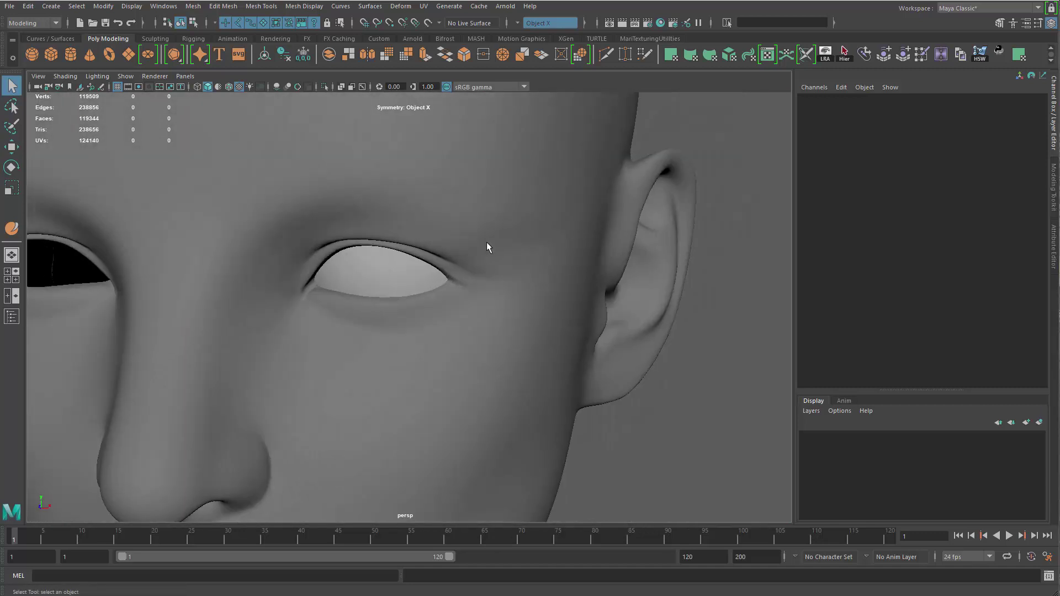
- Select the eyeball sphere, isolate it and compare its shape with how it sits in the eye socket
drag(406, 286, 488, 366)
click(405, 286)
key(ctrl+1)
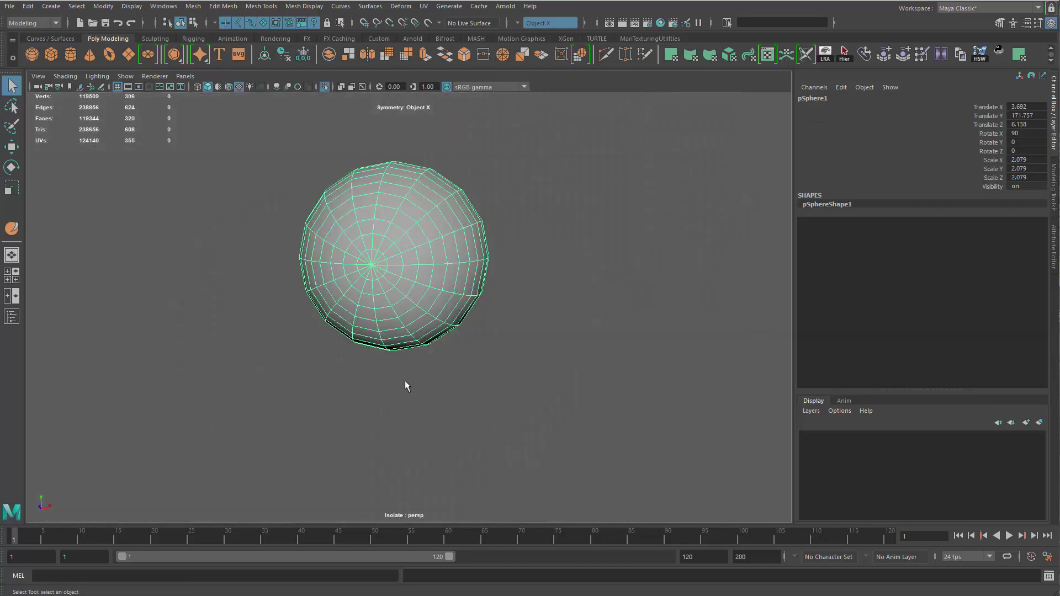
alt+right_drag(405, 380, 491, 425)
alt+middle_drag(491, 425, 466, 338)
alt+right_drag(466, 338, 480, 350)
alt+drag(479, 351, 399, 298)
scroll(330, 320, down, 3)
key(ctrl+1)
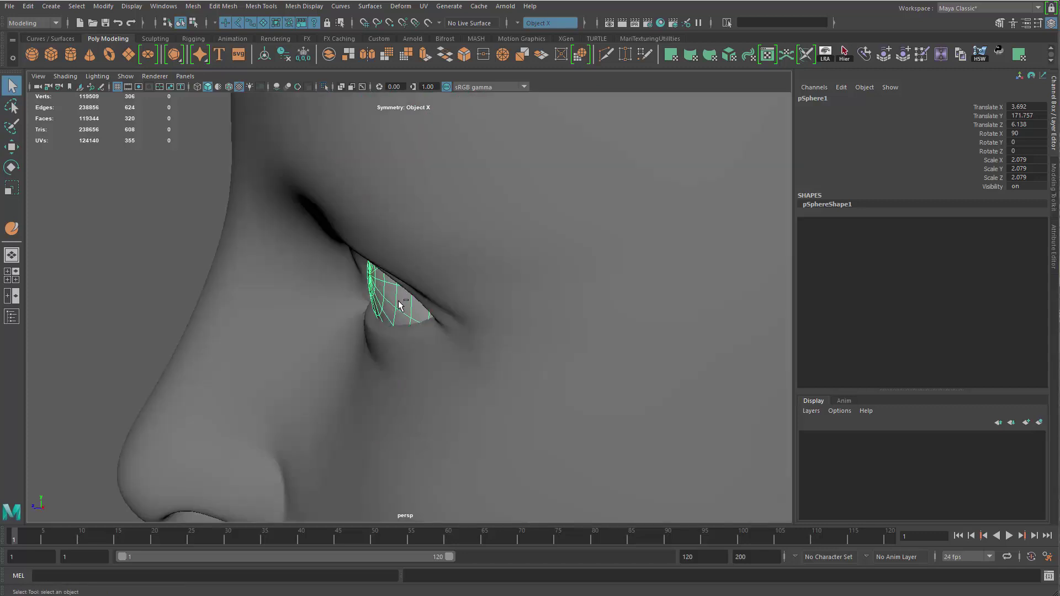
key(ctrl+1)
alt+right_drag(405, 295, 440, 293)
alt+drag(440, 293, 470, 290)
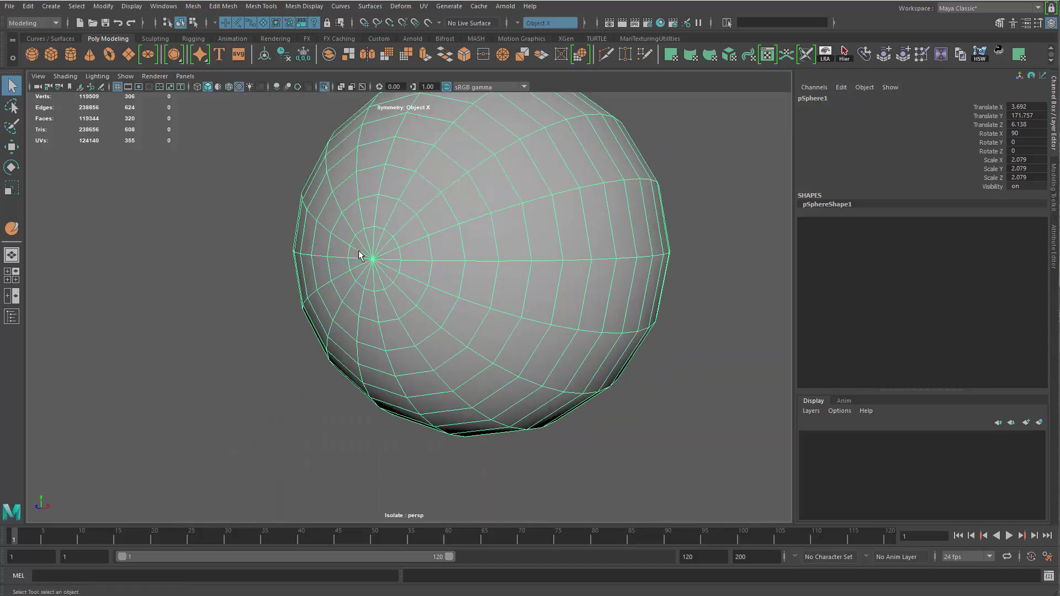
- Pull the sphere's front pole vertex outward with a soft-selection falloff to form a cornea bulge
key(F9)
click(372, 260)
drag(361, 276, 381, 249)
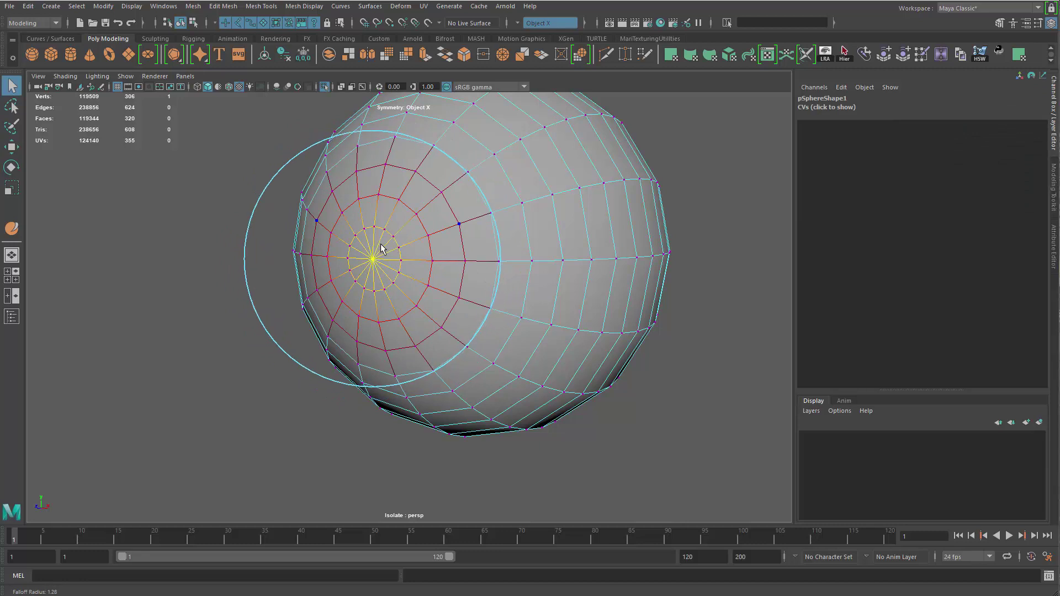
alt+drag(440, 341, 399, 342)
key(w)
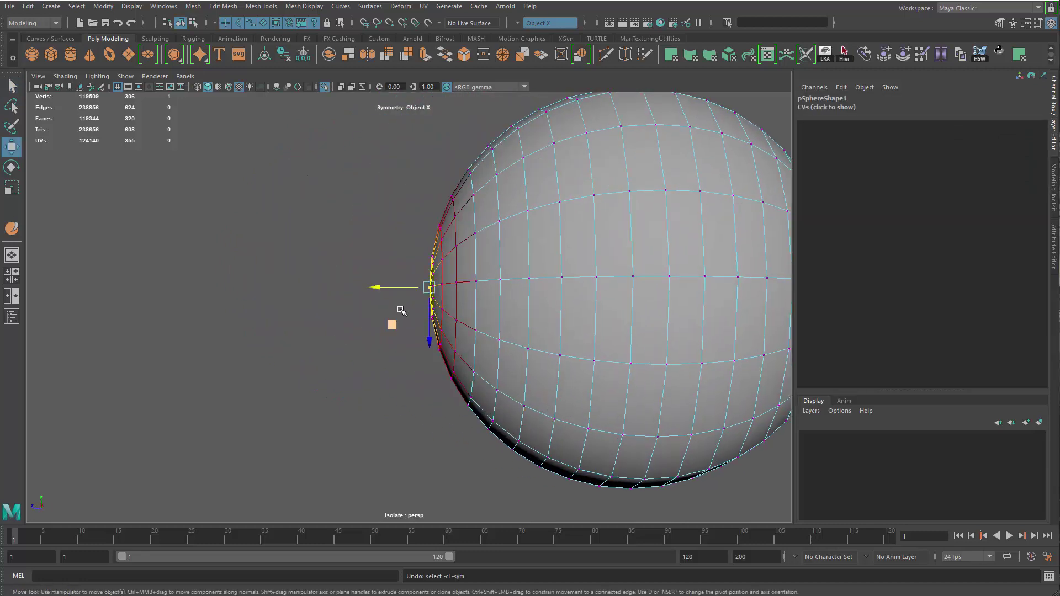
drag(383, 288, 363, 290)
mouse_move(445, 338)
alt+mouse_down()
mouse_move(469, 339)
mouse_move(444, 338)
alt+mouse_up()
drag(360, 287, 353, 287)
alt+drag(450, 339, 551, 330)
- Return to object mode, deselect the eyeball and examine its cornea bulge from the front and side
key(q)
right_drag(527, 265, 580, 232)
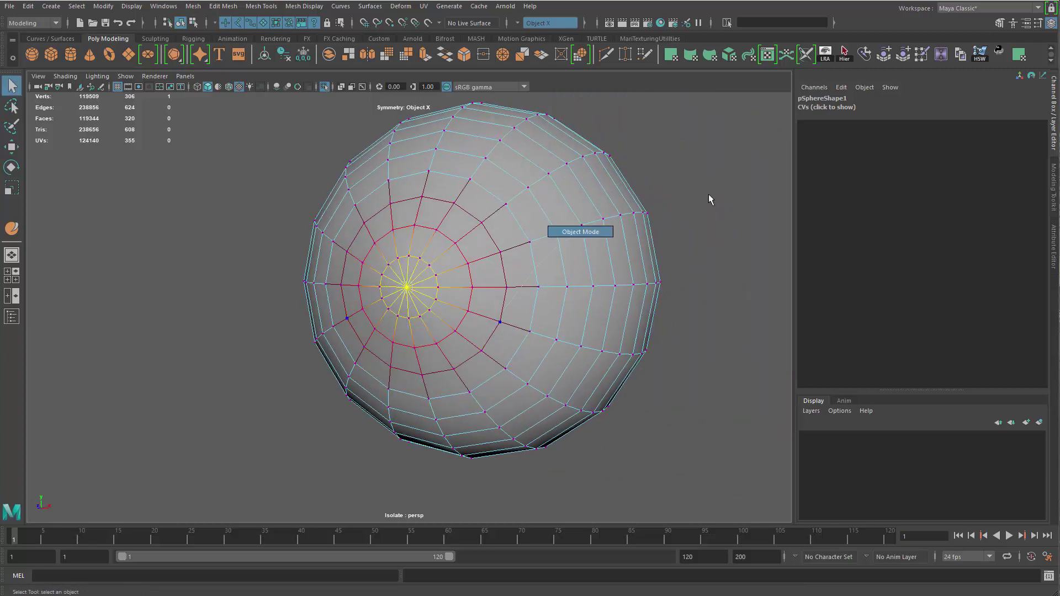
click(708, 194)
click(547, 334)
alt+right_drag(454, 329, 426, 382)
alt+drag(393, 330, 432, 337)
alt+right_drag(432, 337, 464, 334)
alt+drag(442, 309, 364, 309)
alt+right_drag(473, 365, 488, 362)
alt+drag(419, 292, 461, 289)
- Select the front pole vertex, convert the selection to its surrounding faces and delete them
right_drag(461, 290, 419, 287)
click(417, 280)
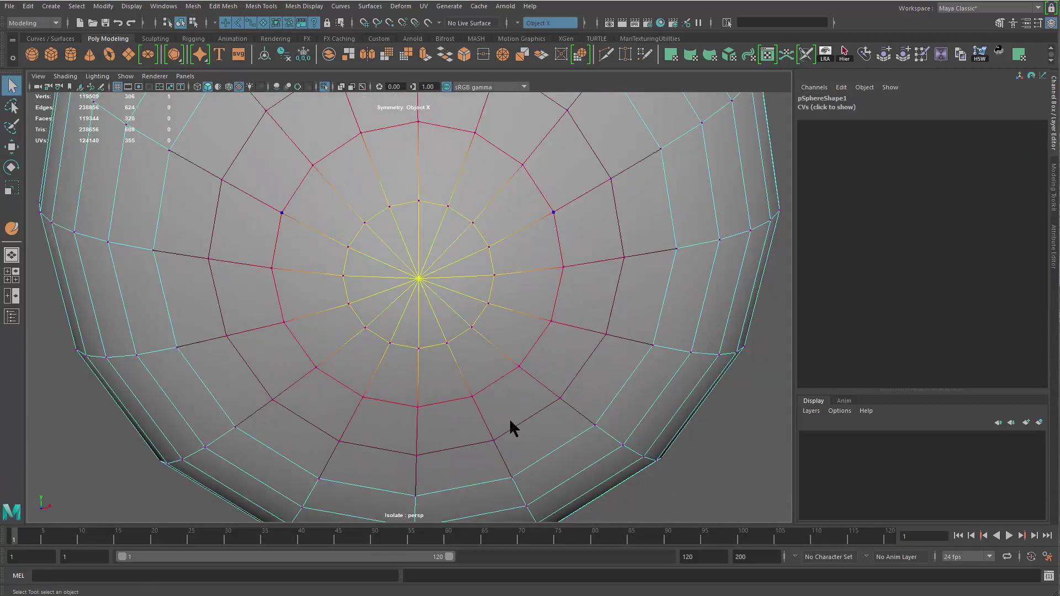
key(ctrl+F11)
mouse_move(518, 310)
alt+mouse_down()
mouse_move(466, 289)
mouse_move(513, 293)
alt+mouse_up()
key(Delete)
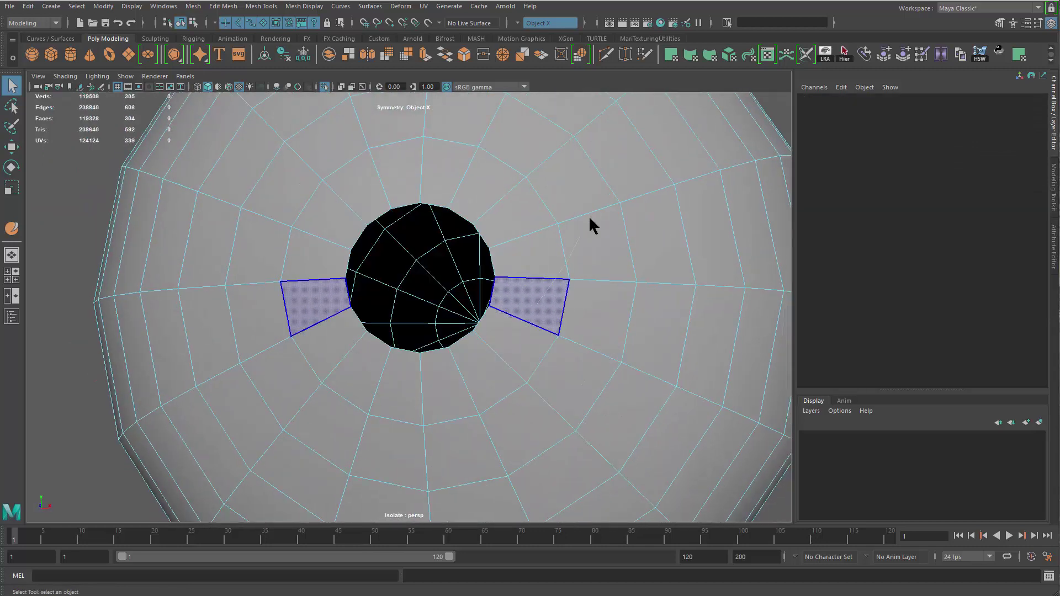
- Select the border edge loop of the eyeball's front opening and fill the hole
right_drag(590, 218, 593, 215)
alt+drag(512, 323, 525, 310)
right_drag(525, 310, 511, 265)
double_click(493, 268)
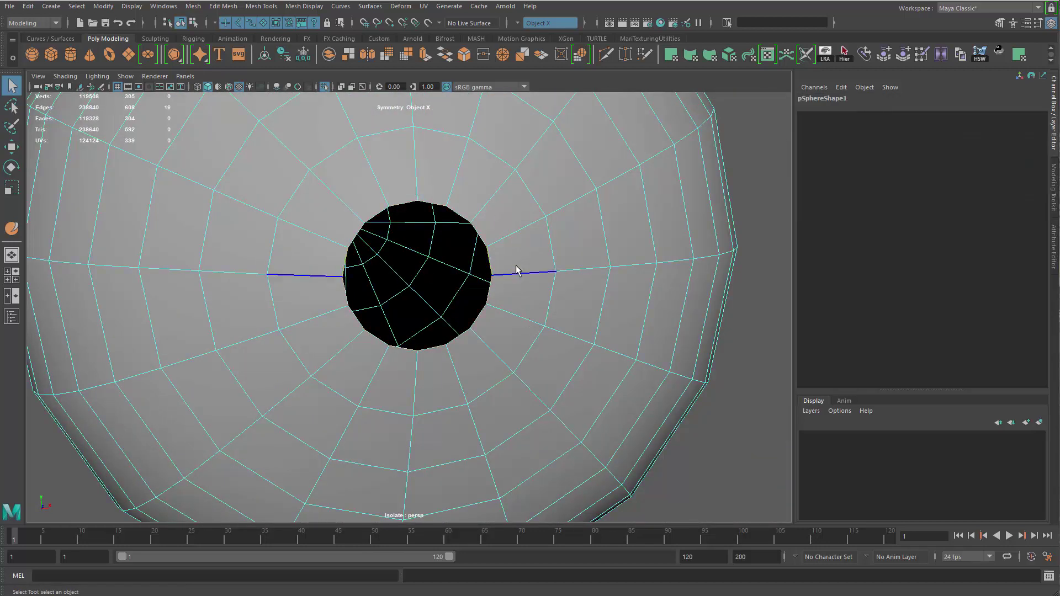
shift+right_drag(516, 200, 512, 347)
key(F8)
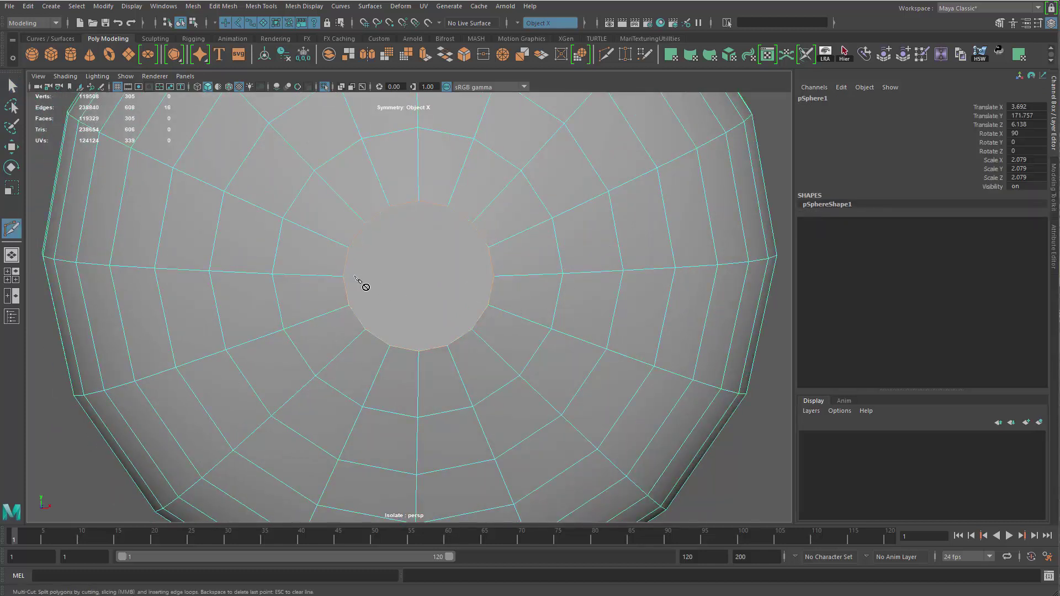
click(344, 276)
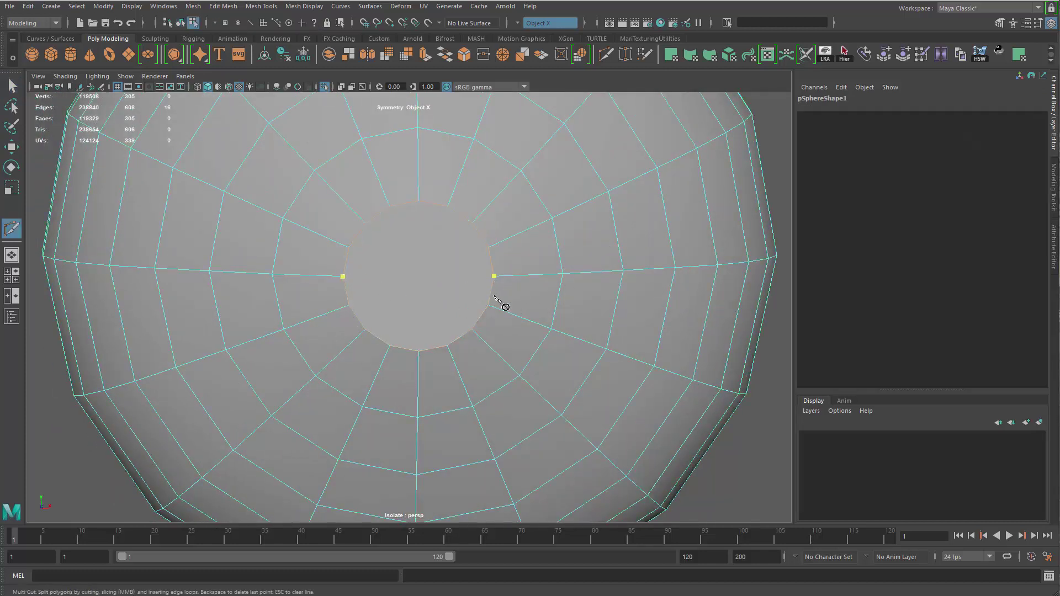
key(q)
- Turn symmetry off and Multi-Cut three horizontal and three vertical edges across the eyeball's filled front cap
key(w)
drag(505, 303, 536, 246)
key(F8)
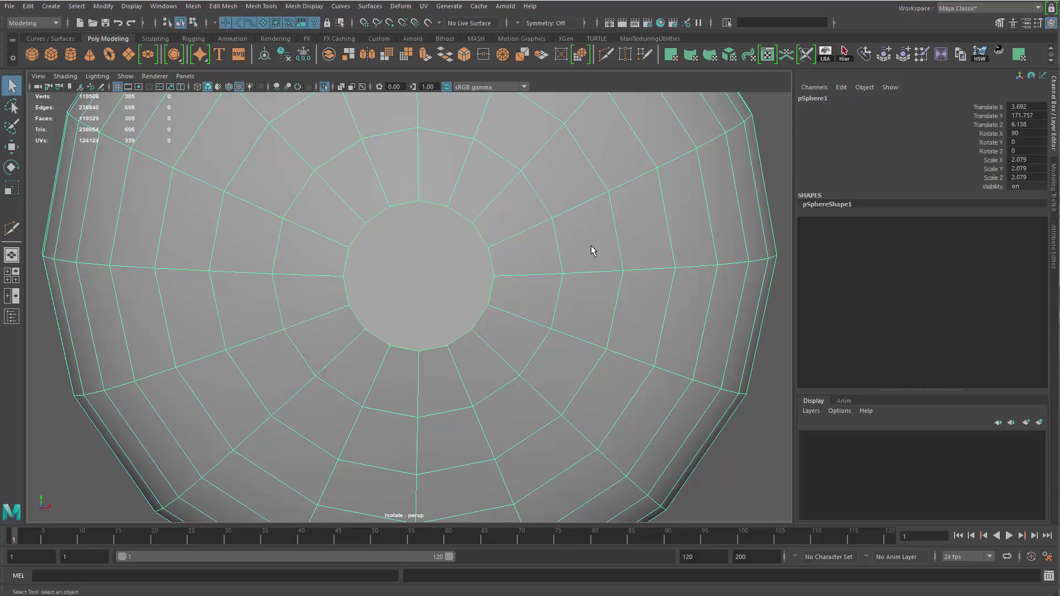
click(343, 275)
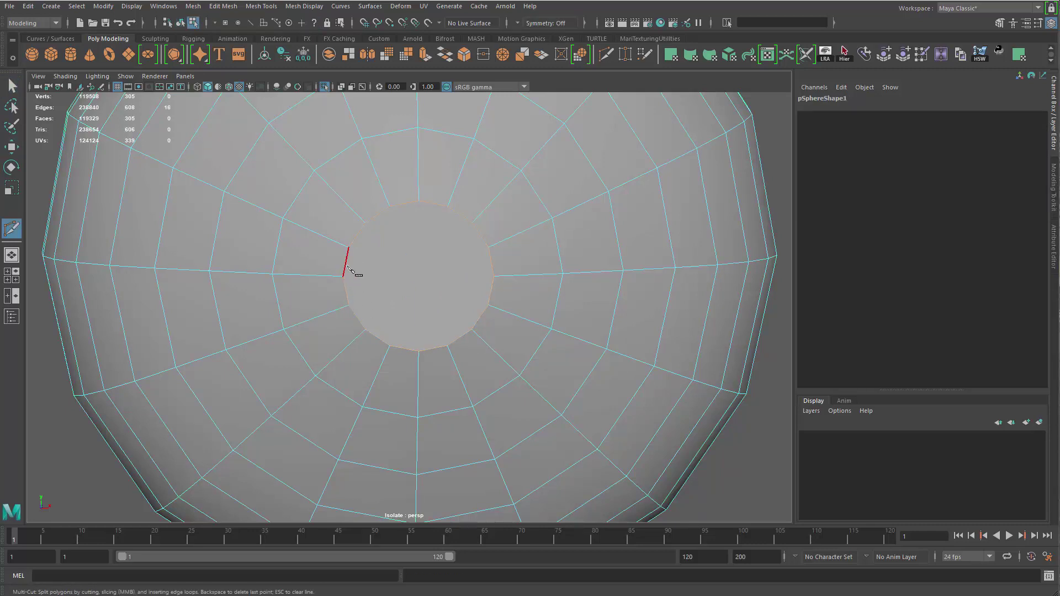
click(497, 275)
key(q)
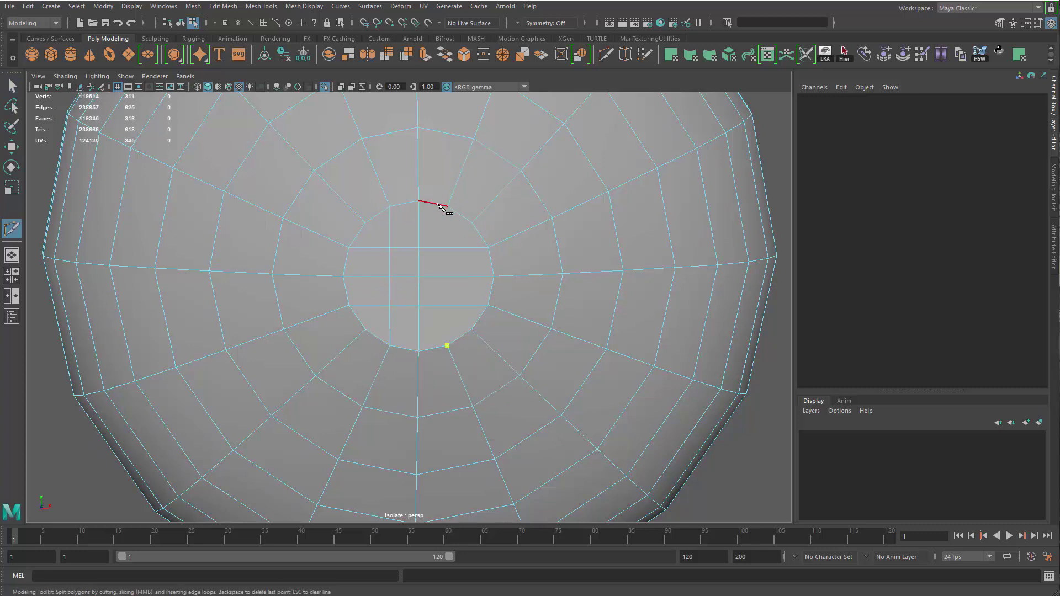
- Select the cap's nine inner grid vertices by growing the selection from the centre vertex, and average them repeatedly
alt+drag(561, 376, 478, 327)
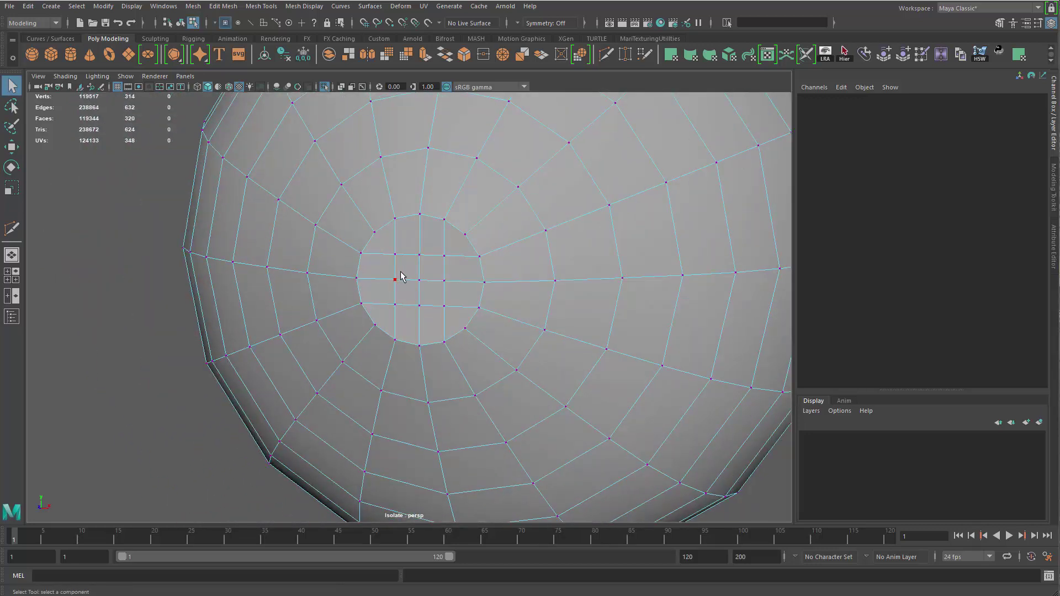
click(401, 276)
scroll(425, 298, down, 3)
alt+drag(421, 284, 513, 390)
ctrl+right_click(433, 282)
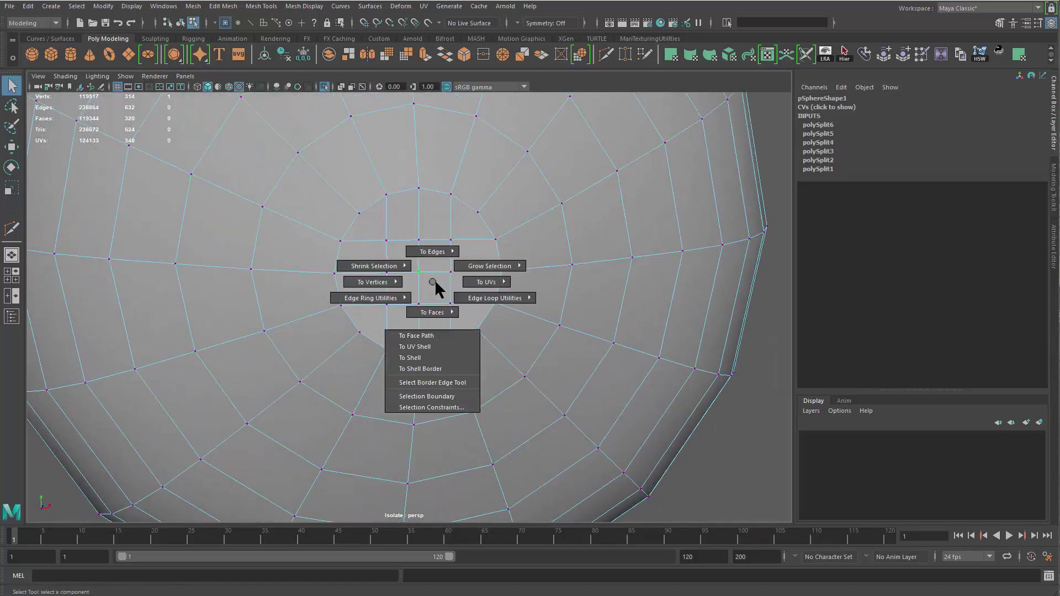
ctrl+right_drag(553, 206, 726, 76)
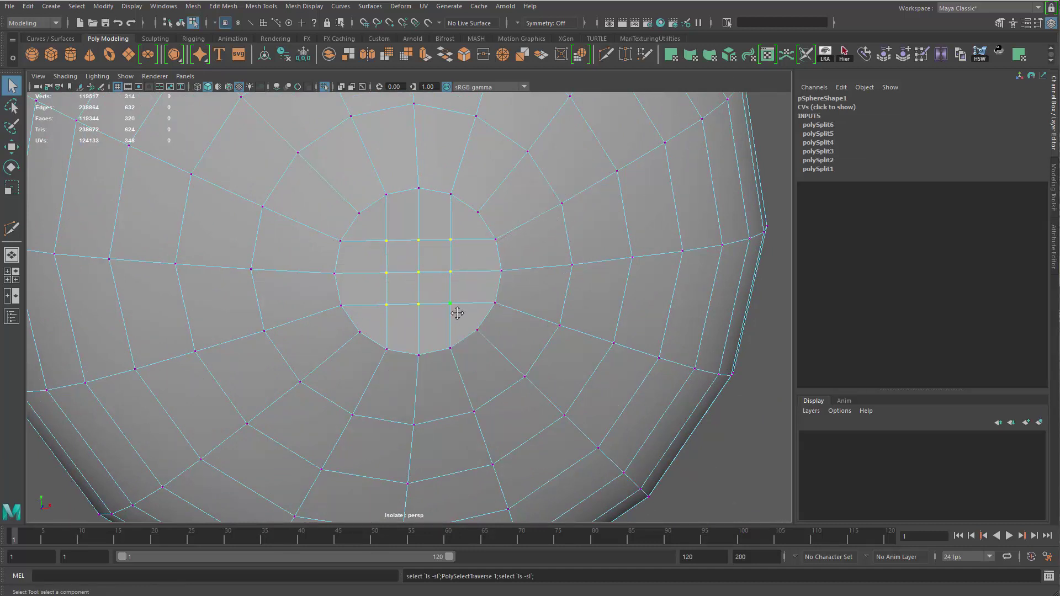
alt+middle_drag(457, 313, 464, 299)
scroll(465, 298, up, 3)
key(r)
drag(440, 238, 443, 241)
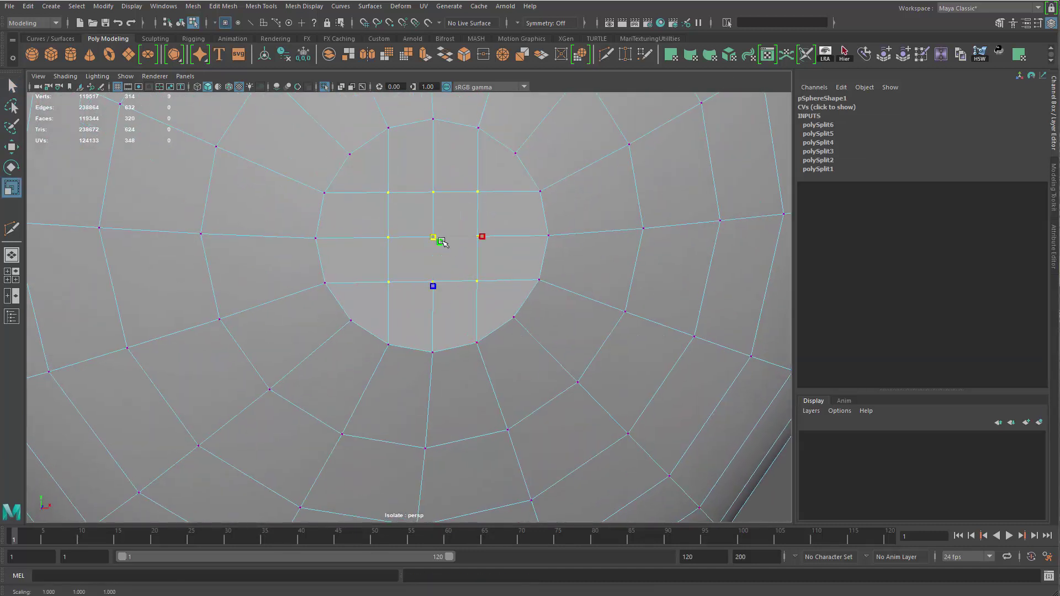
shift+right_click(472, 218)
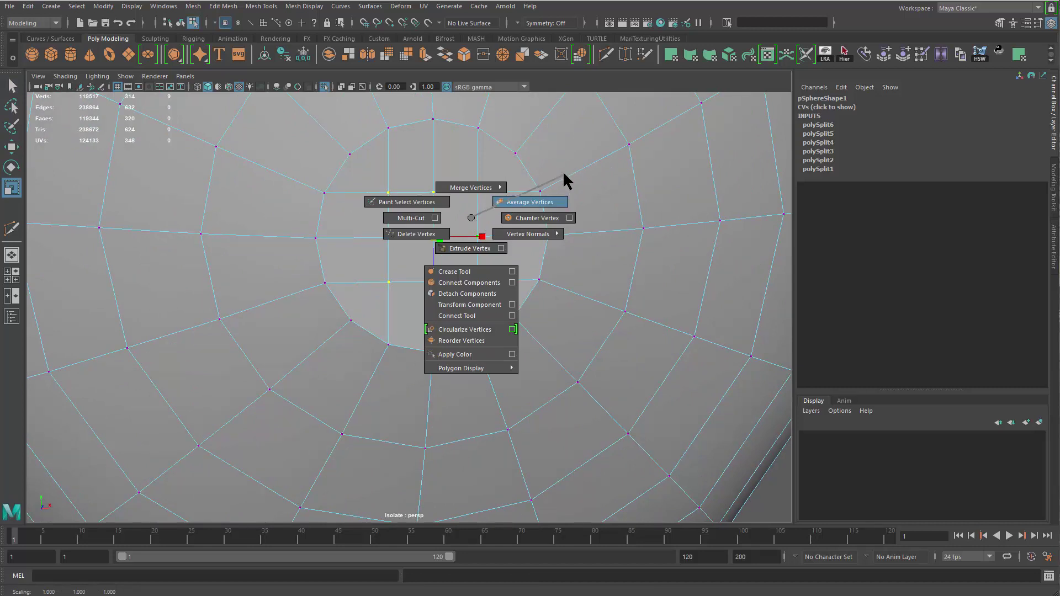
shift+right_drag(563, 175, 567, 174)
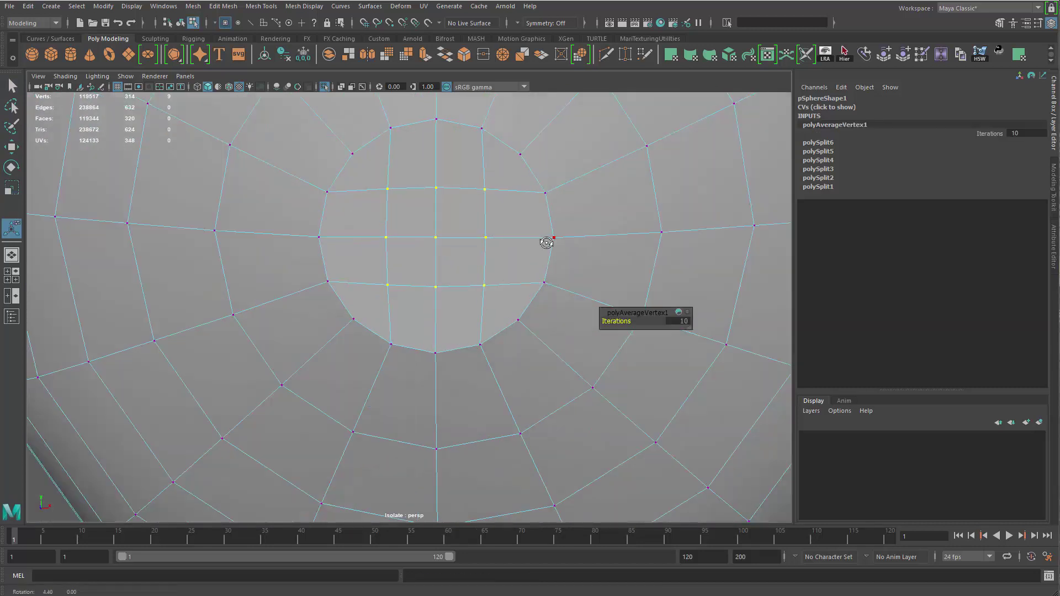
alt+drag(546, 243, 539, 262)
key(g)
key(g)
key(g)
key(g)
key(g)
key(g)
key(g)
key(g)
key(g)
key(g)
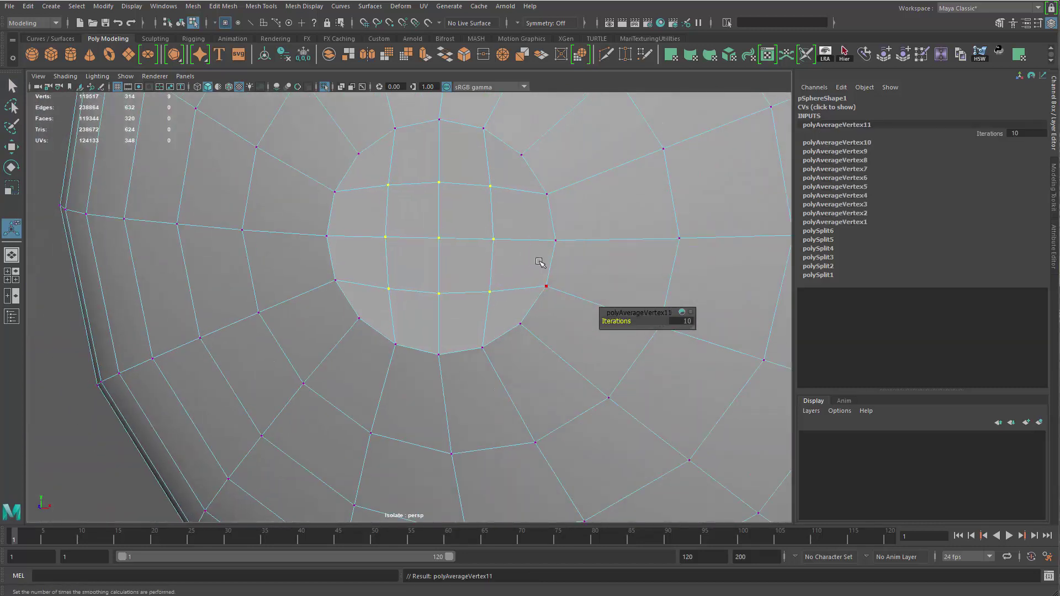
- Delete the eyeball's construction history and return to vertex selection
key(q)
right_drag(540, 262, 647, 184)
key(alt+shift+d)
right_drag(544, 263, 425, 256)
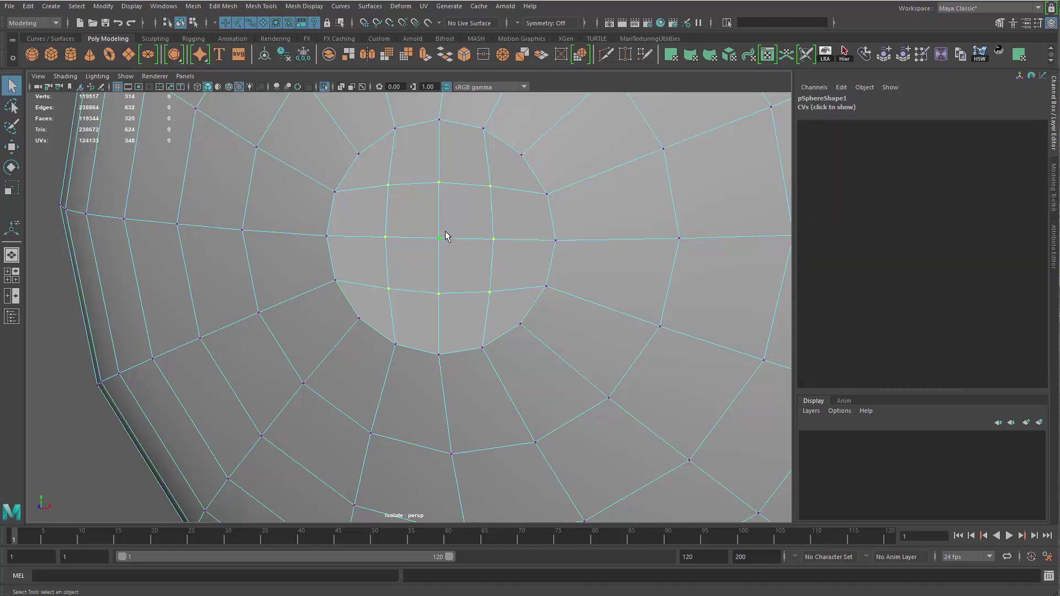
- Pull the cap's centre vertex outward with a soft-selection falloff covering the cap to round the cornea tip
key(b)
drag(411, 197, 160, 173)
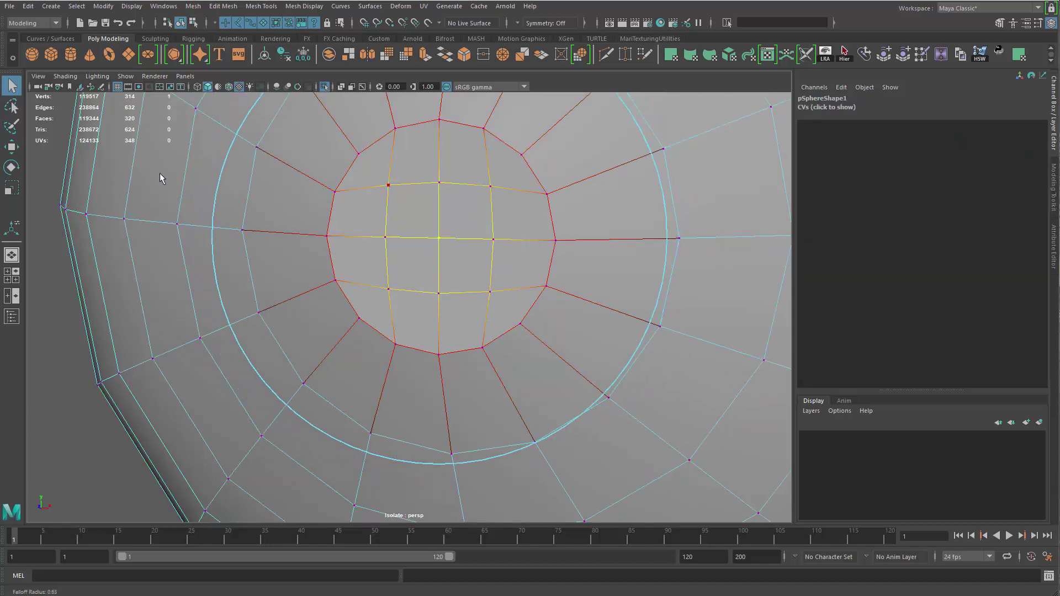
scroll(302, 173, down, 5)
alt+drag(302, 176, 432, 262)
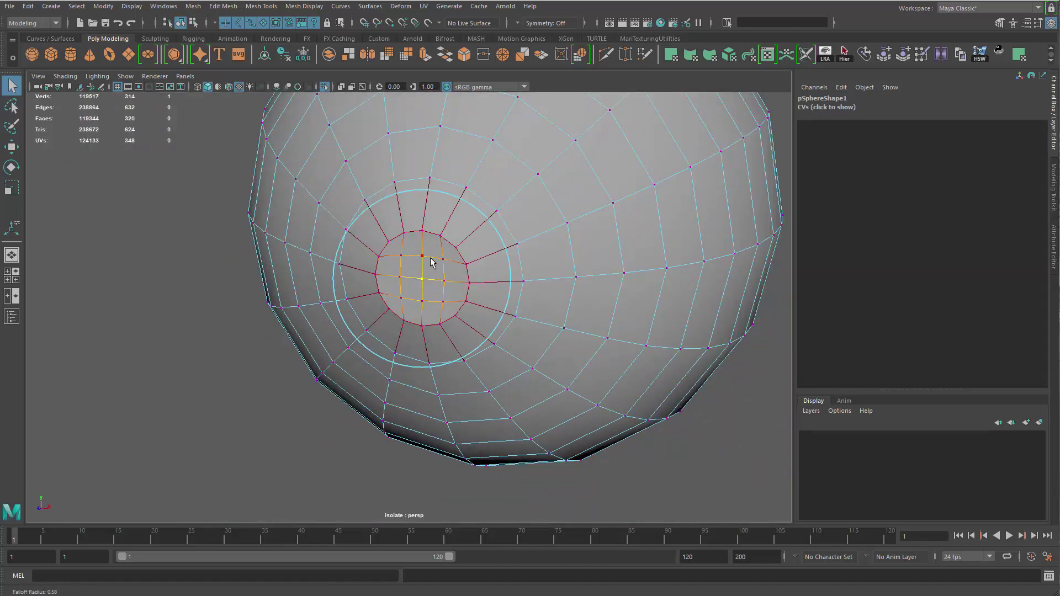
key(w)
alt+drag(433, 321, 393, 261)
alt+drag(499, 279, 467, 278)
key(r)
drag(390, 260, 363, 255)
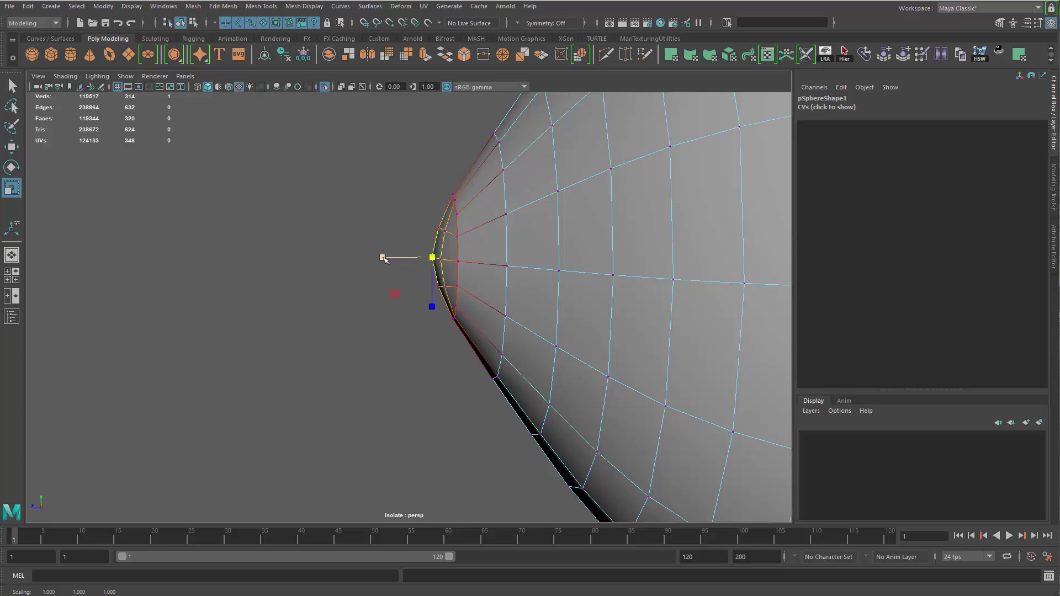
- Undo the last cornea tip adjustment and return to object mode with the eyeball deselected
alt+drag(423, 302, 402, 254)
key(w)
key(b)
key(ctrl+z)
key(b)
click(389, 276)
alt+drag(379, 441, 419, 385)
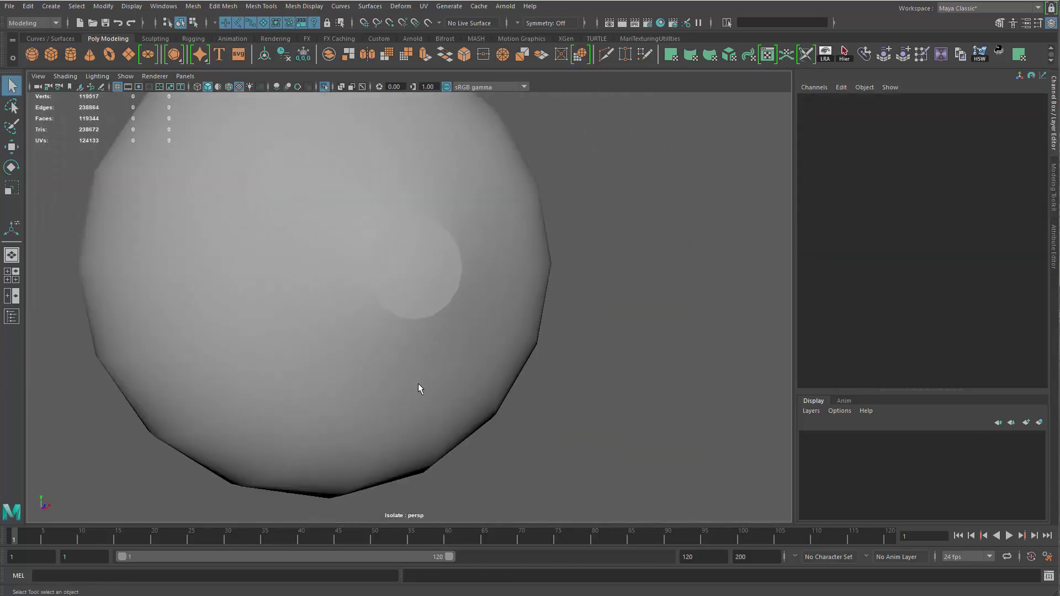
- Select the eyeball and soften all of its edges
click(495, 294)
shift+right_drag(499, 257, 582, 278)
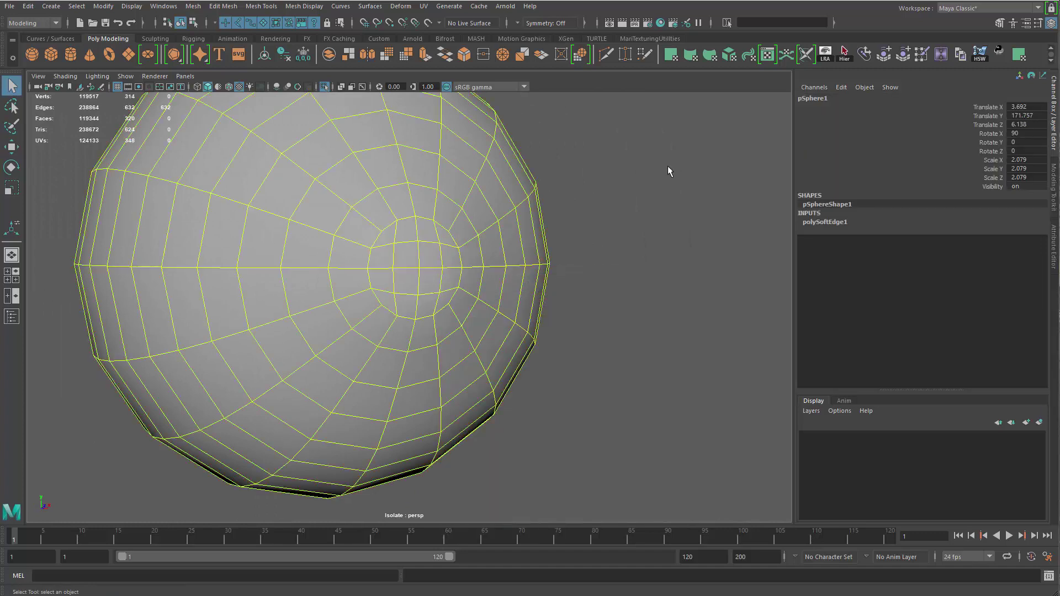
click(670, 168)
- Examine the softened cornea bulge from the front and from above
alt+drag(661, 331, 625, 349)
click(624, 349)
click(626, 444)
alt+drag(627, 445, 452, 404)
click(451, 405)
alt+right_drag(451, 405, 548, 412)
alt+drag(549, 412, 487, 296)
alt+middle_drag(497, 376, 520, 310)
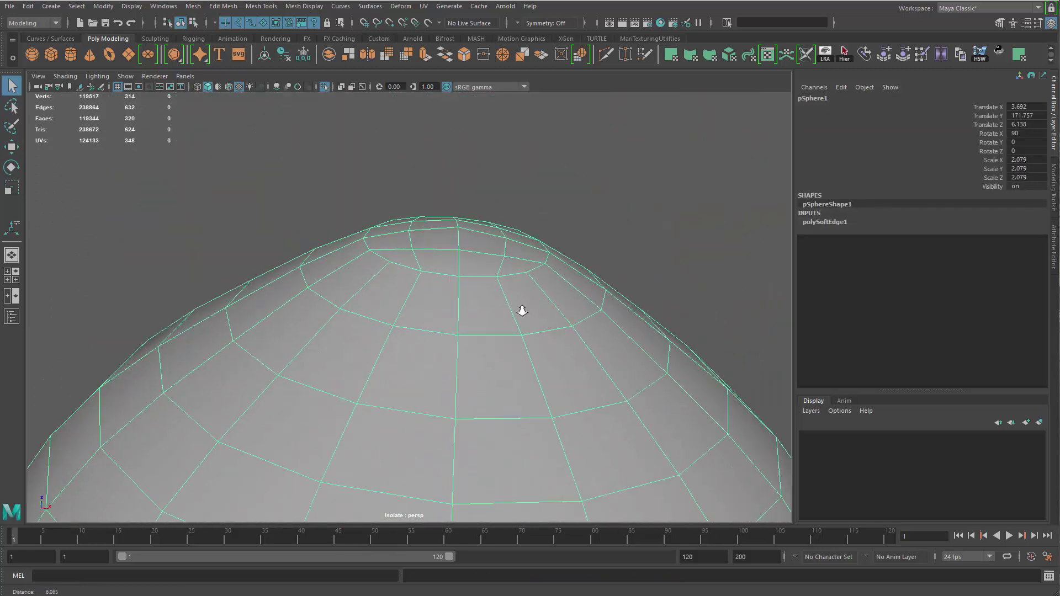
- Select the full edge loop around the cornea cap, then scale and move it slightly to smooth the bulge's profile
alt+right_drag(520, 310, 552, 310)
key(F10)
double_click(497, 269)
double_click(499, 270)
key(b)
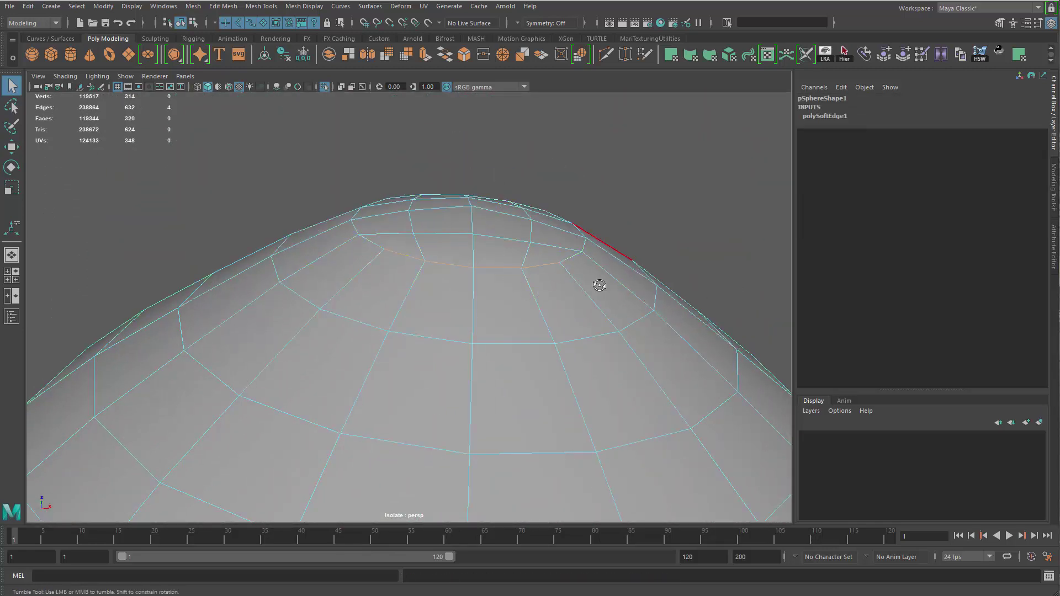
alt+drag(601, 284, 598, 348)
alt+right_drag(546, 211, 452, 243)
alt+drag(452, 243, 454, 287)
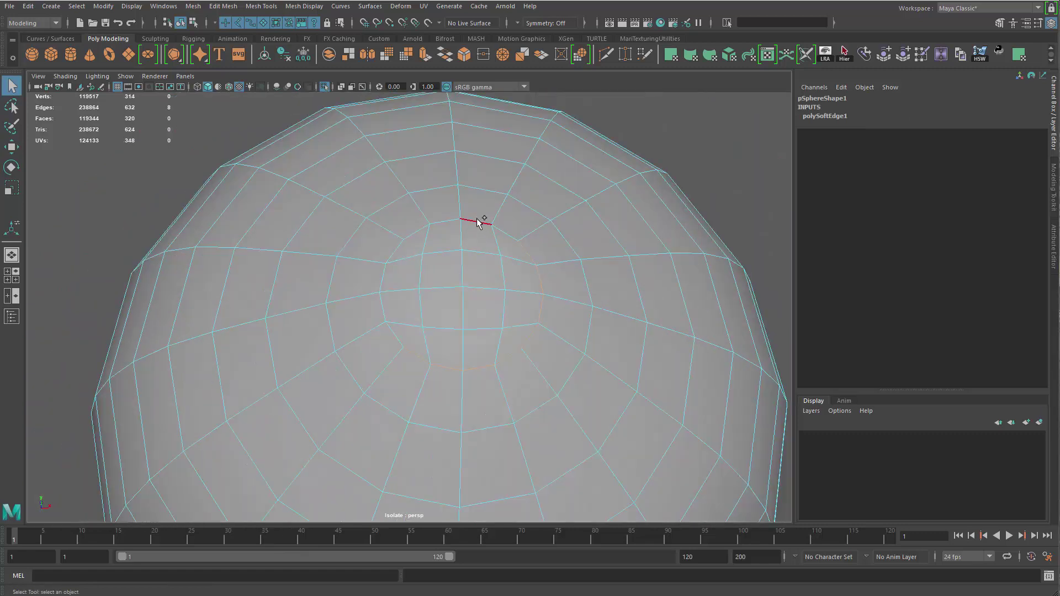
key(w)
alt+drag(477, 422, 469, 242)
key(r)
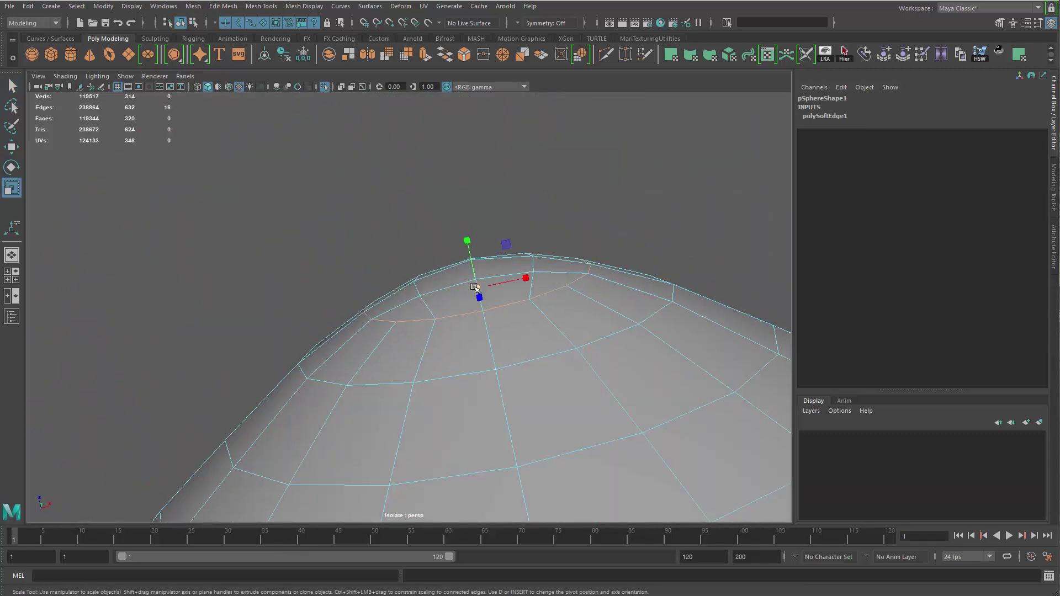
drag(476, 288, 483, 289)
key(w)
drag(467, 241, 466, 239)
- Turn on smooth mesh preview for the eyeball and examine its silhouette in perspective and in the side view
key(3)
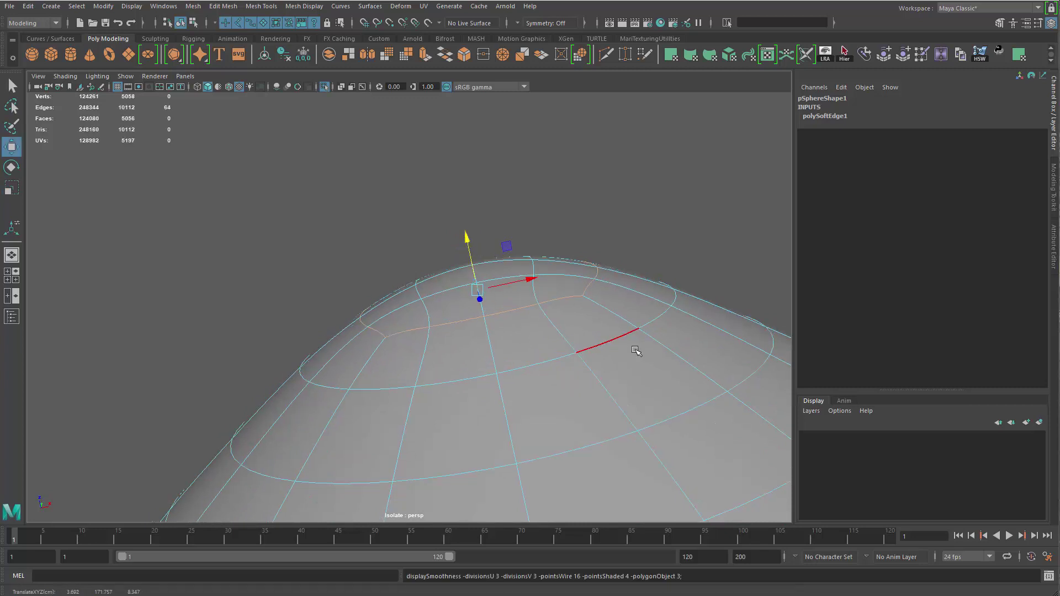
alt+drag(637, 353, 613, 436)
alt+right_drag(613, 436, 558, 254)
key(q)
click(729, 193)
alt+drag(707, 342, 432, 372)
key(space)
alt+middle_drag(426, 375, 491, 324)
alt+right_drag(491, 324, 717, 589)
alt+middle_drag(470, 348, 616, 311)
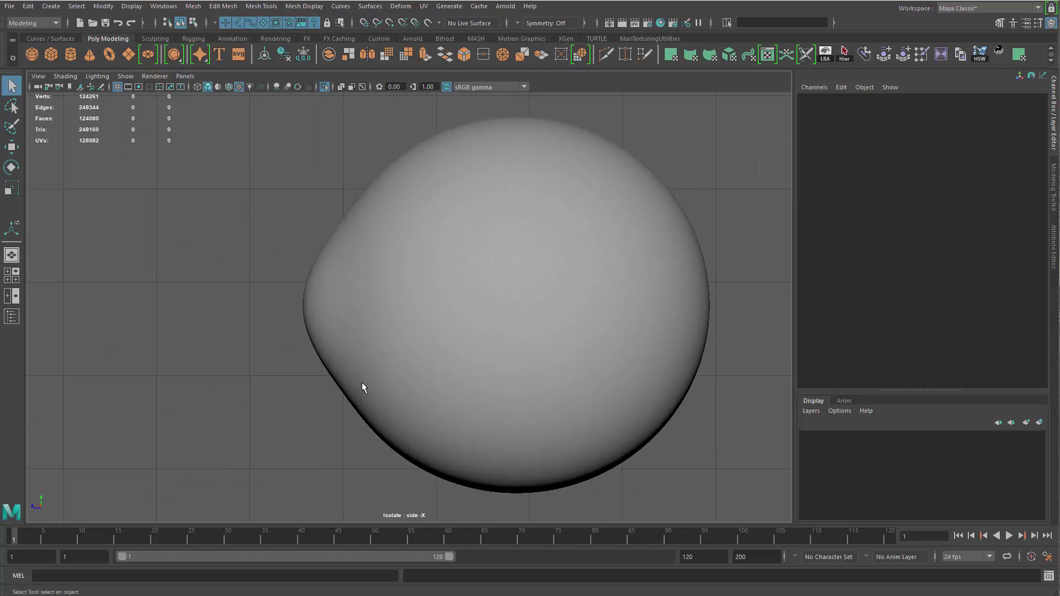
- Return to the perspective view, select the eyeball and delete its construction history
key(space)
drag(459, 360, 495, 274)
click(495, 275)
alt+right_drag(538, 350, 577, 399)
key(alt+shift+d)
- Rename the eyeball sphere Eye_ball_geo
alt+drag(522, 311, 585, 292)
alt+middle_drag(585, 292, 573, 351)
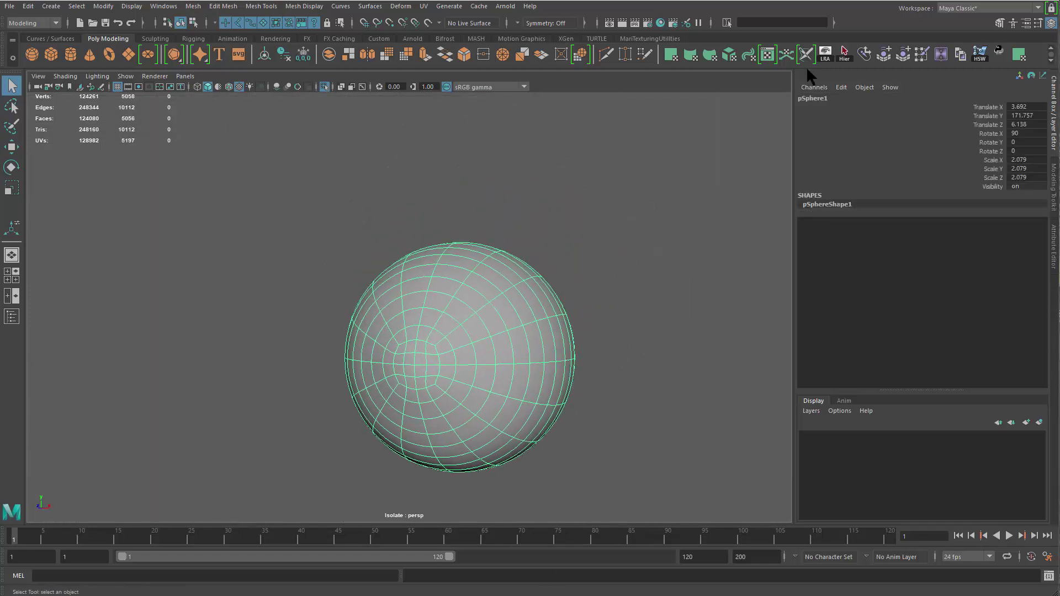
text(Eye ball)
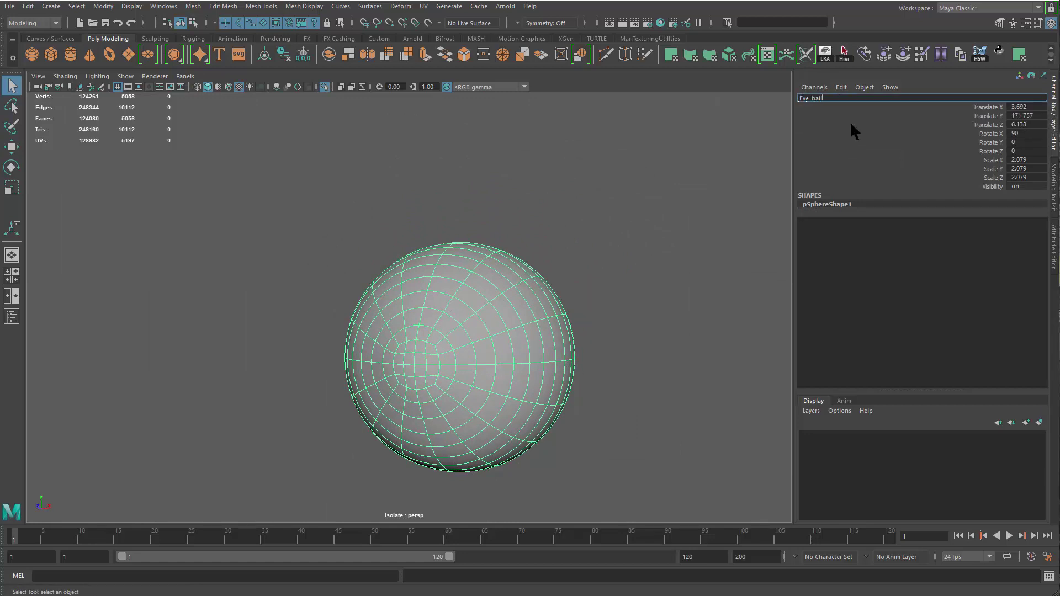
text(_ball_geo)
key(Return)
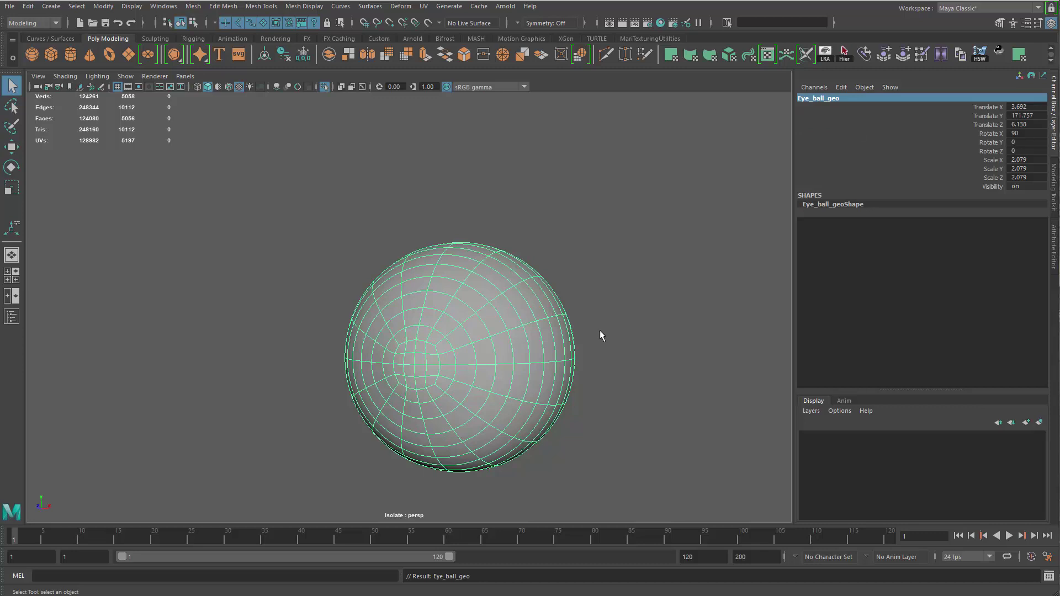
- Duplicate the eyeball, scale the copy uniformly to 2.033 in wireframe display and compare it with the head mesh
alt+drag(601, 336, 502, 324)
key(ctrl+d)
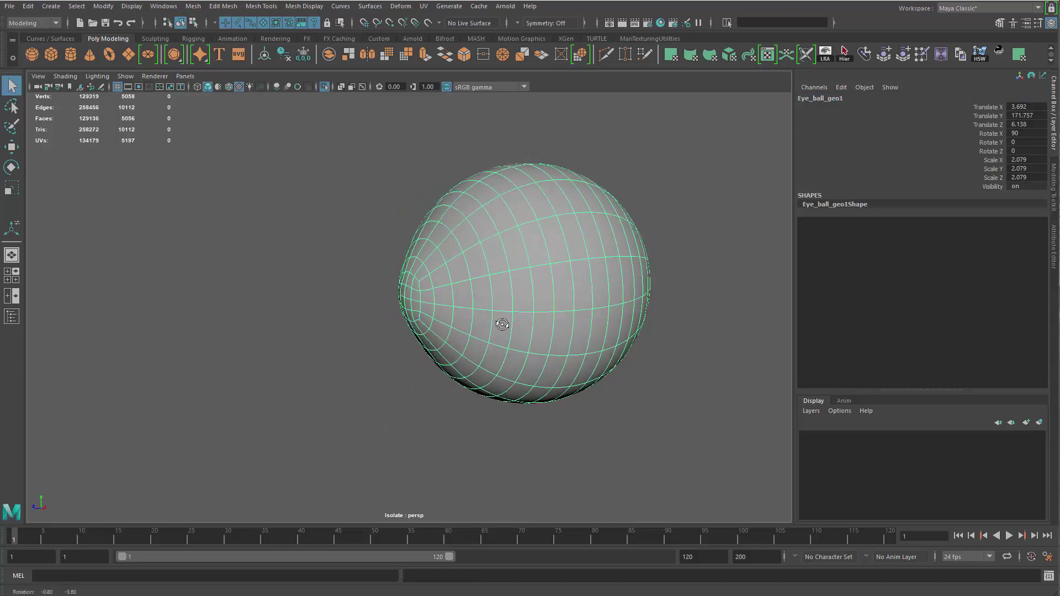
alt+right_drag(502, 324, 558, 359)
key(4)
key(r)
mouse_move(556, 324)
alt+mouse_down()
mouse_move(568, 329)
mouse_move(525, 315)
mouse_move(560, 313)
alt+mouse_up()
alt+drag(449, 366, 508, 378)
key(ctrl+1)
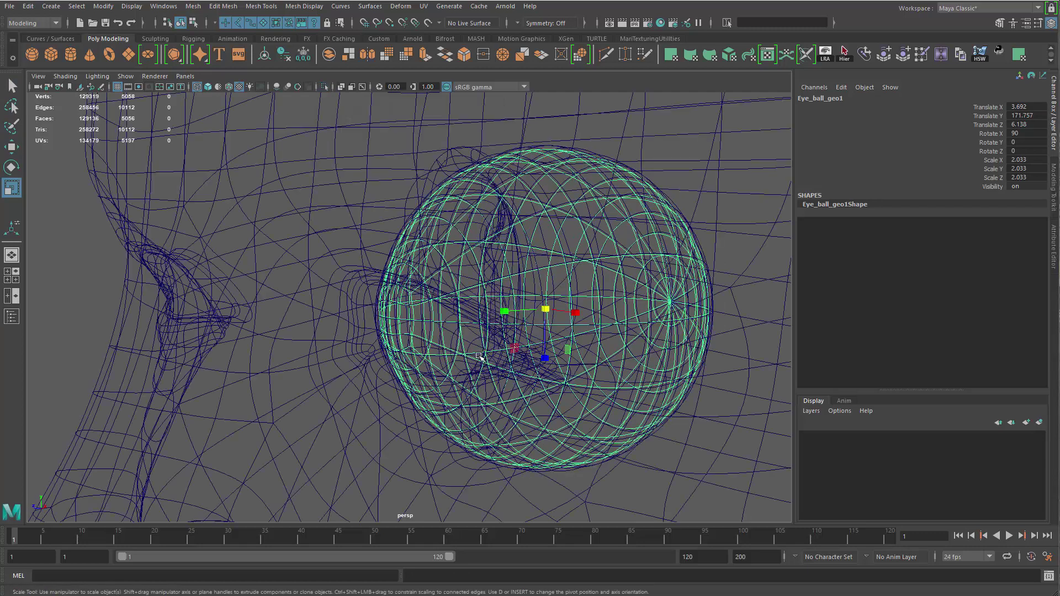
key(ctrl+1)
key(5)
alt+drag(455, 345, 675, 235)
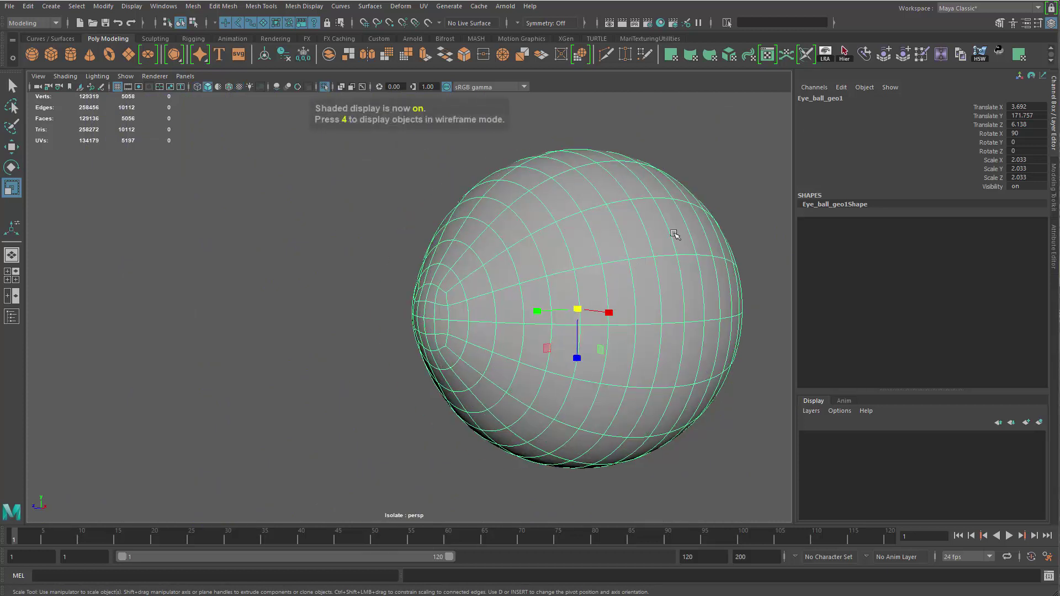
- Rename the smaller eyeball copy Eye_iris_geo
double_click(835, 99)
drag(840, 98, 823, 98)
key(BackSpace)
key(BackSpace)
key(BackSpace)
key(BackSpace)
key(BackSpace)
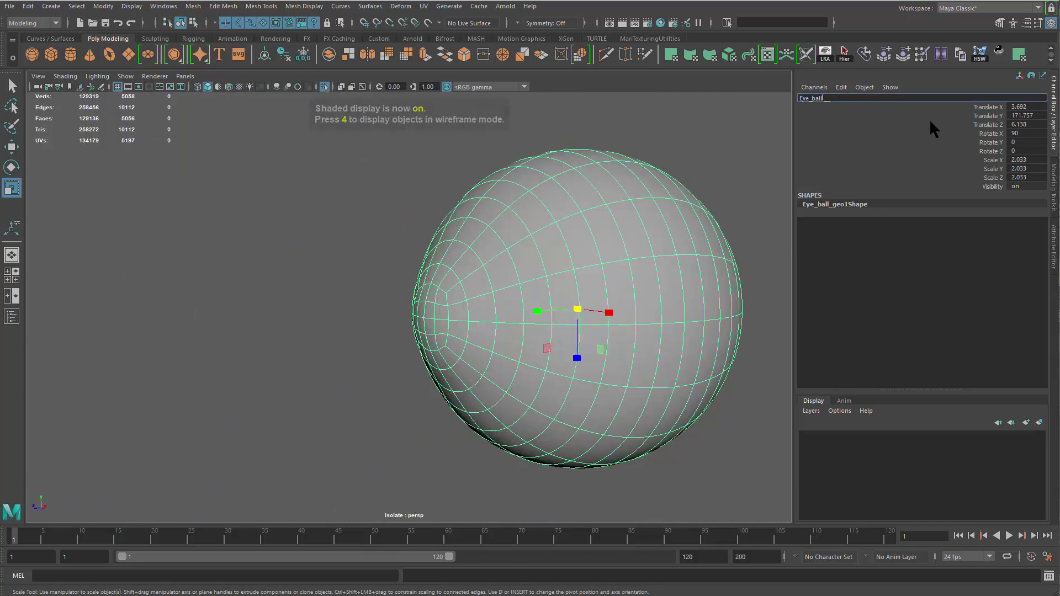
text(iris_geo)
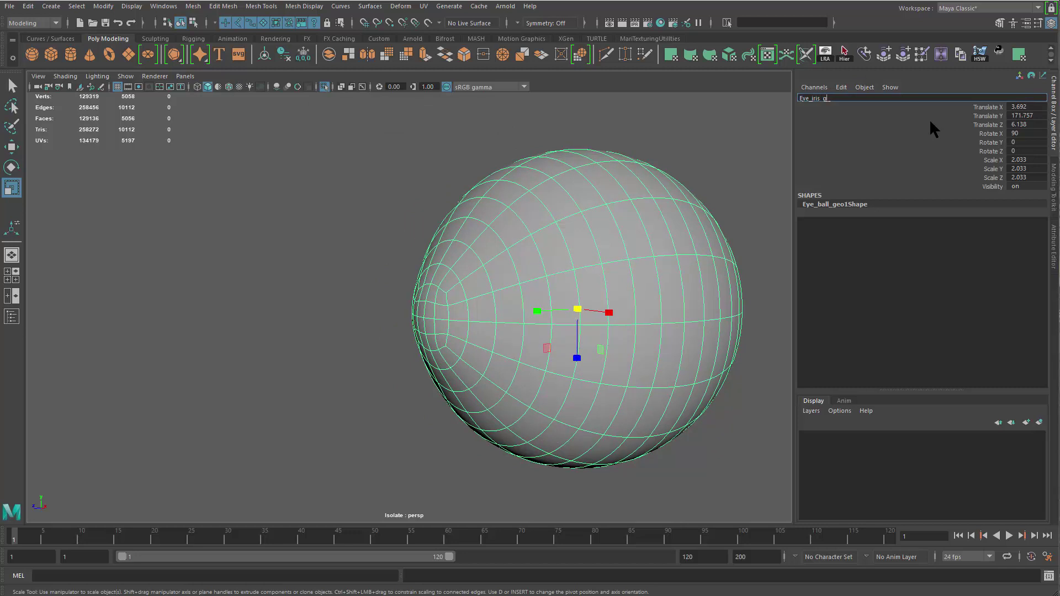
key(Return)
alt+drag(488, 395, 516, 402)
alt+right_drag(516, 403, 541, 405)
alt+middle_drag(494, 396, 439, 369)
key(F11)
click(445, 314)
key(q)
click(491, 312)
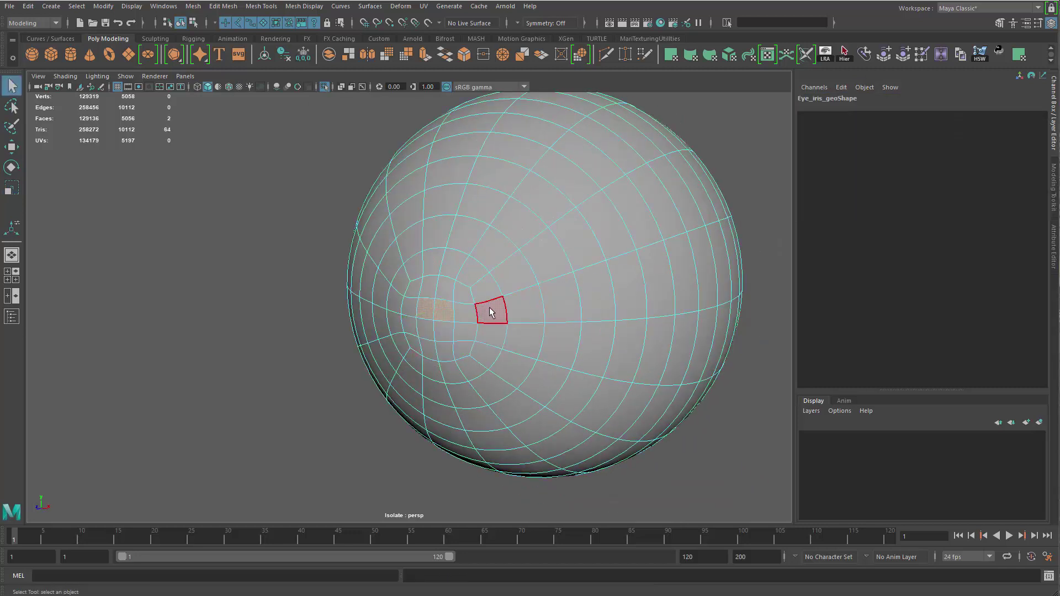
click(468, 352)
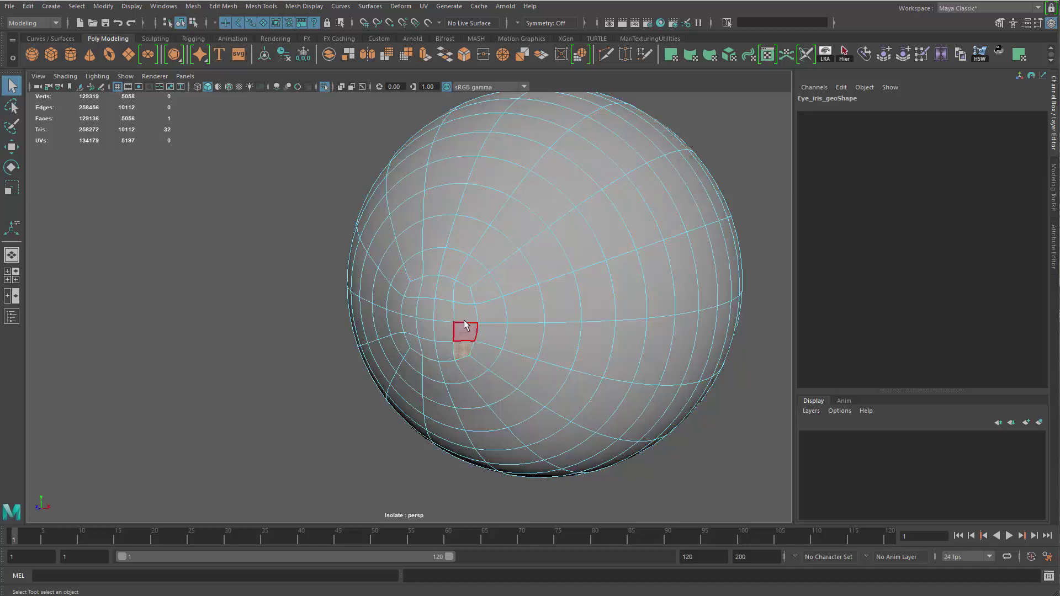
- Turn off the iris copy's smooth preview, select its 16 front cap faces outward from the centre vertex and delete them
alt+drag(449, 337, 485, 349)
key(1)
alt+middle_drag(452, 350, 445, 380)
scroll(442, 341, up, 2)
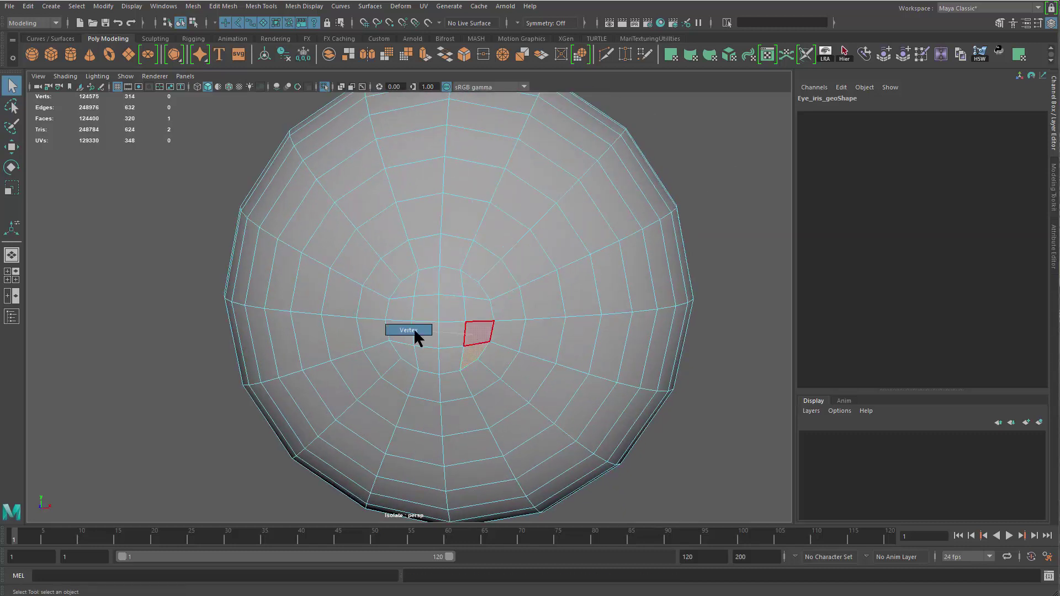
right_drag(414, 331, 412, 330)
click(438, 321)
ctrl+right_drag(518, 305, 501, 429)
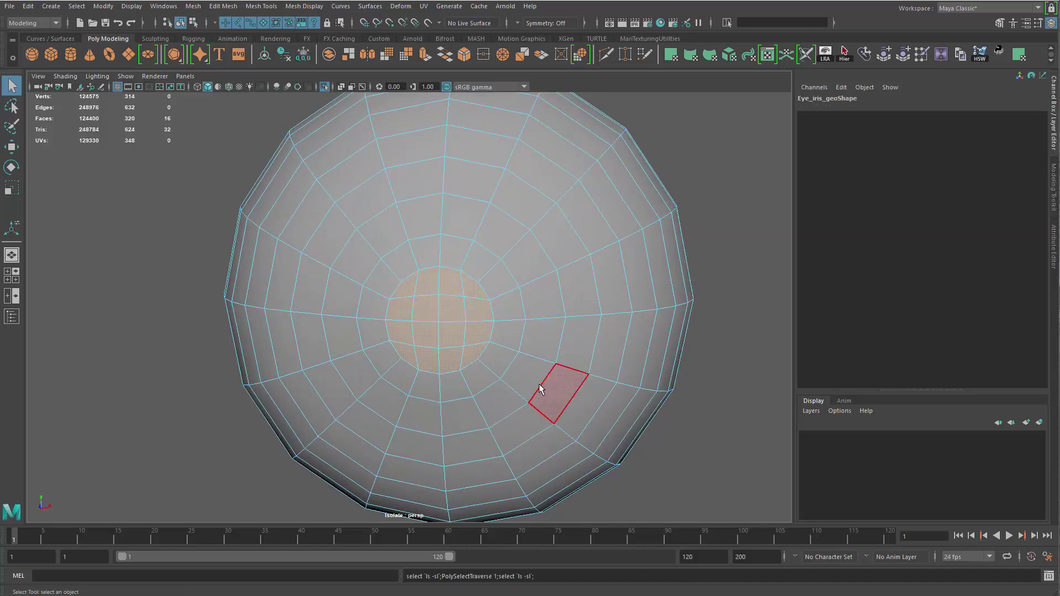
key(Delete)
- Try to extrude the border edge loop of the iris copy's front hole
right_drag(538, 383, 591, 284)
alt+drag(574, 345, 518, 349)
right_drag(511, 323, 504, 270)
double_click(495, 316)
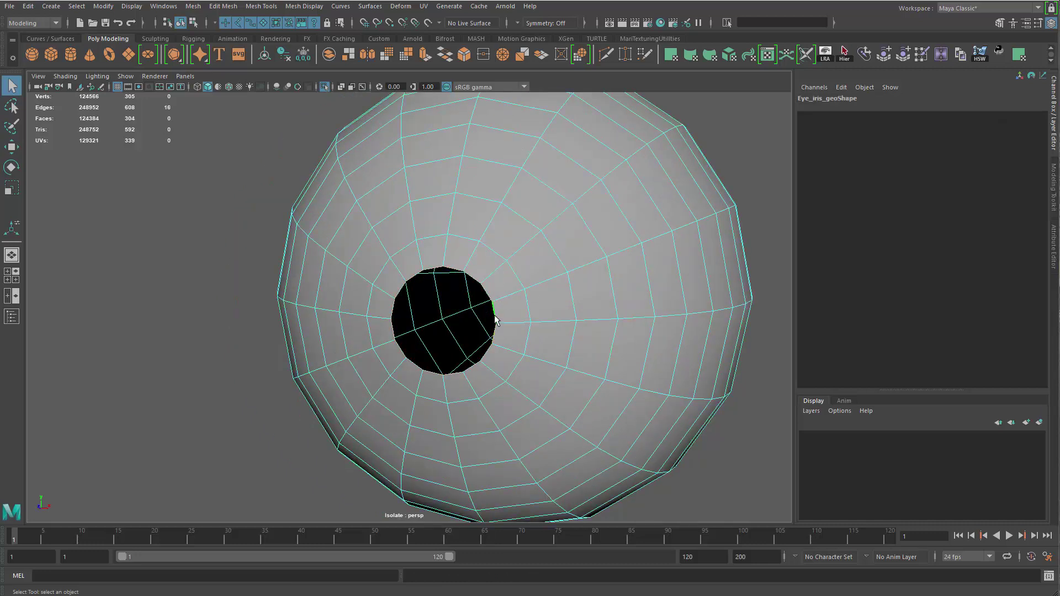
key(ctrl+e)
key(ctrl+z)
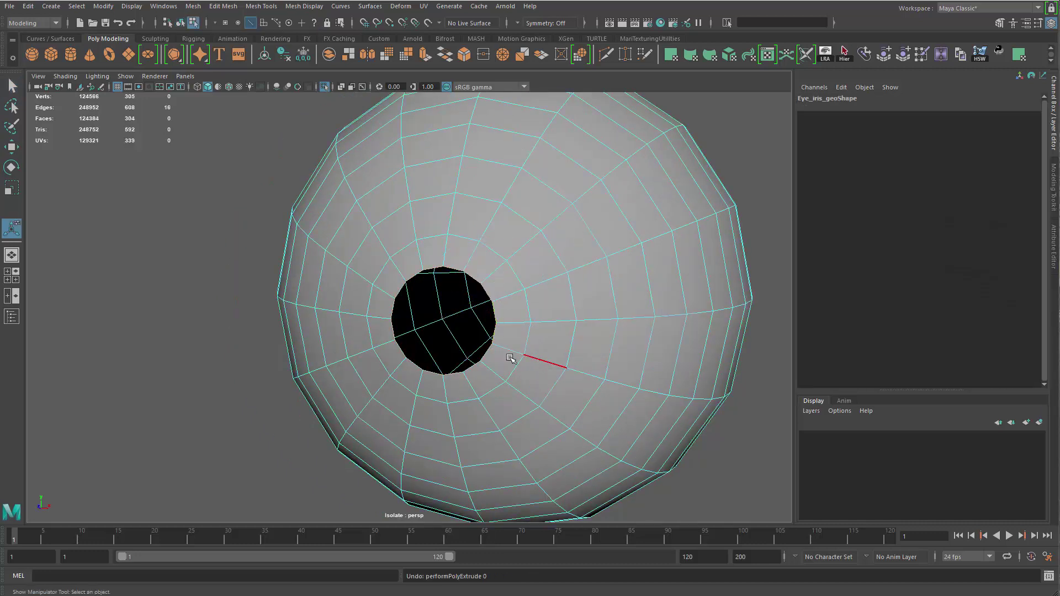
- Scale the front hole's border edge loop down to a small pupil opening and compare the iris copy with the head mesh
key(w)
mouse_move(497, 364)
alt+mouse_down()
mouse_move(425, 309)
mouse_move(362, 375)
mouse_move(436, 332)
mouse_move(596, 350)
mouse_move(516, 359)
mouse_move(384, 347)
mouse_move(414, 347)
mouse_move(439, 332)
alt+mouse_up()
key(ctrl+1)
key(4)
key(q)
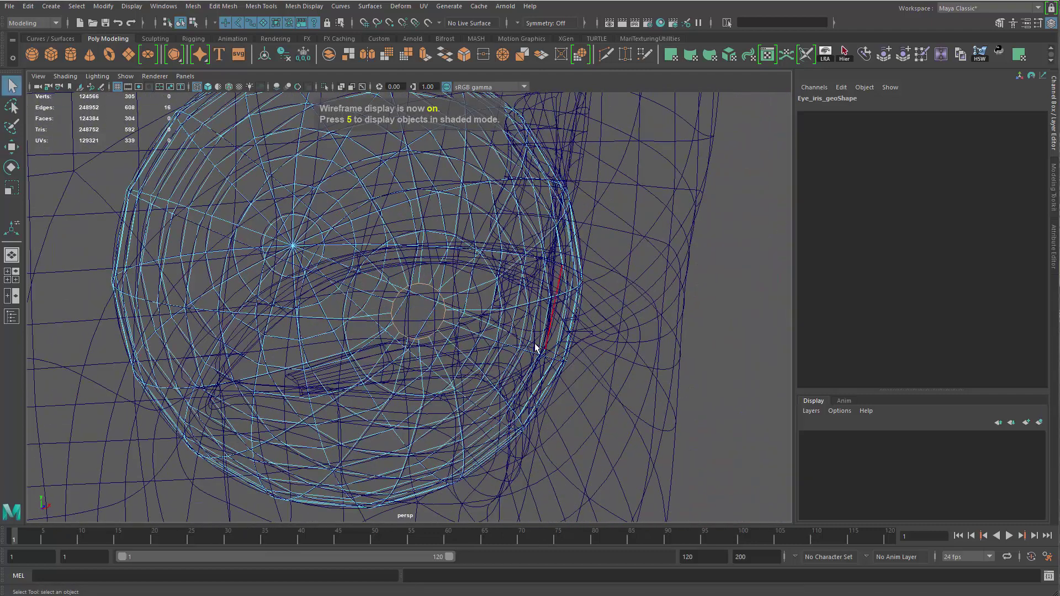
key(5)
mouse_move(554, 337)
alt+mouse_down()
mouse_move(499, 326)
mouse_move(518, 321)
mouse_move(511, 330)
alt+mouse_up()
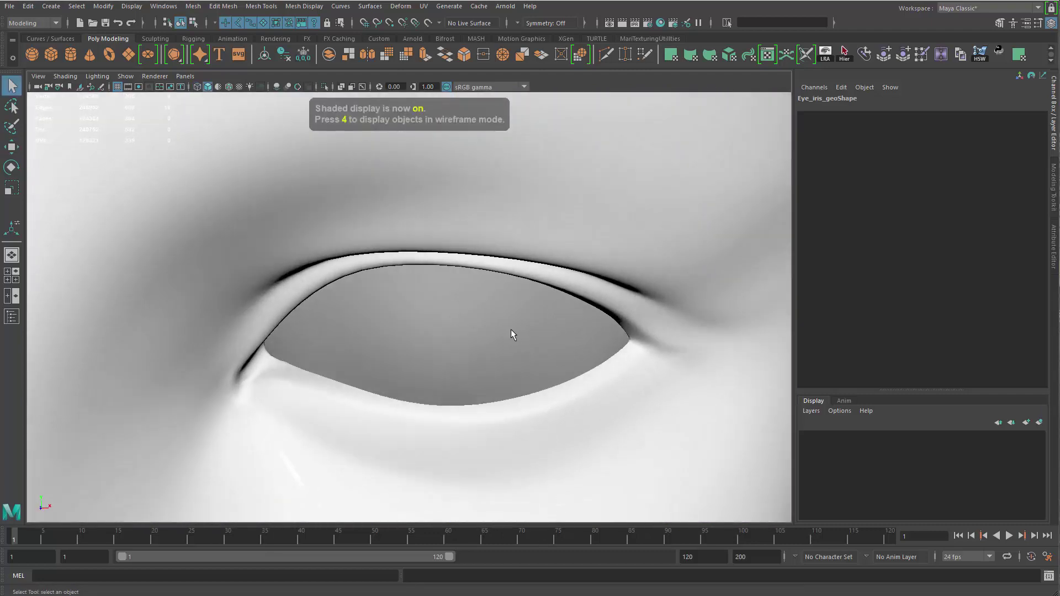
key(ctrl+1)
right_drag(509, 325, 598, 250)
key(ctrl+1)
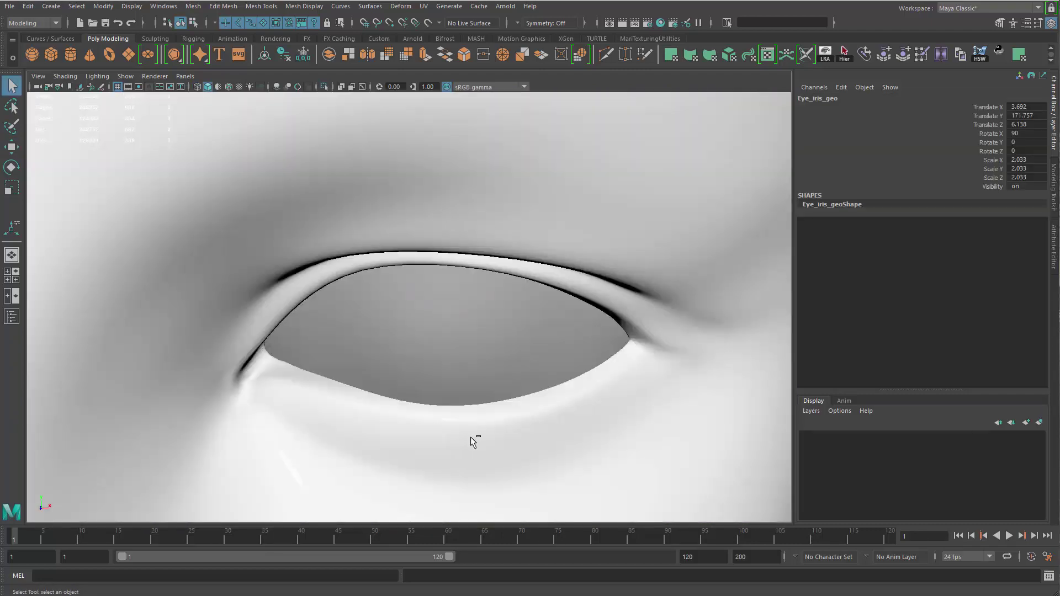
- Isolate the iris copy and scale the first edge loop around the pupil hole slightly wider
key(ctrl+1)
mouse_move(513, 322)
alt+mouse_down()
mouse_move(455, 304)
mouse_move(525, 321)
alt+mouse_up()
right_drag(525, 320, 521, 261)
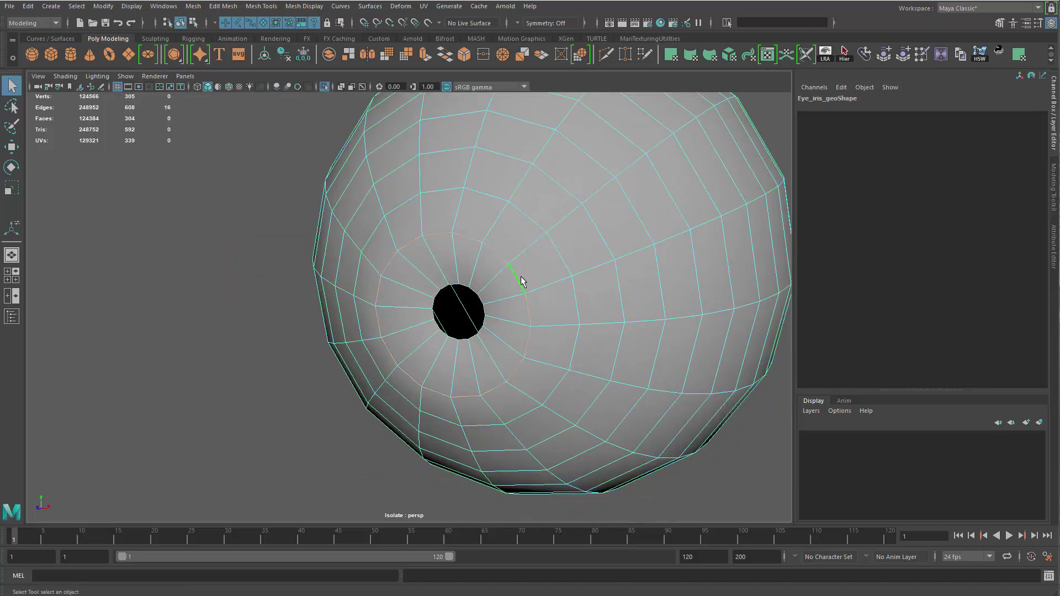
double_click(521, 277)
key(r)
alt+drag(471, 356, 406, 323)
key(w)
alt+drag(500, 326, 548, 350)
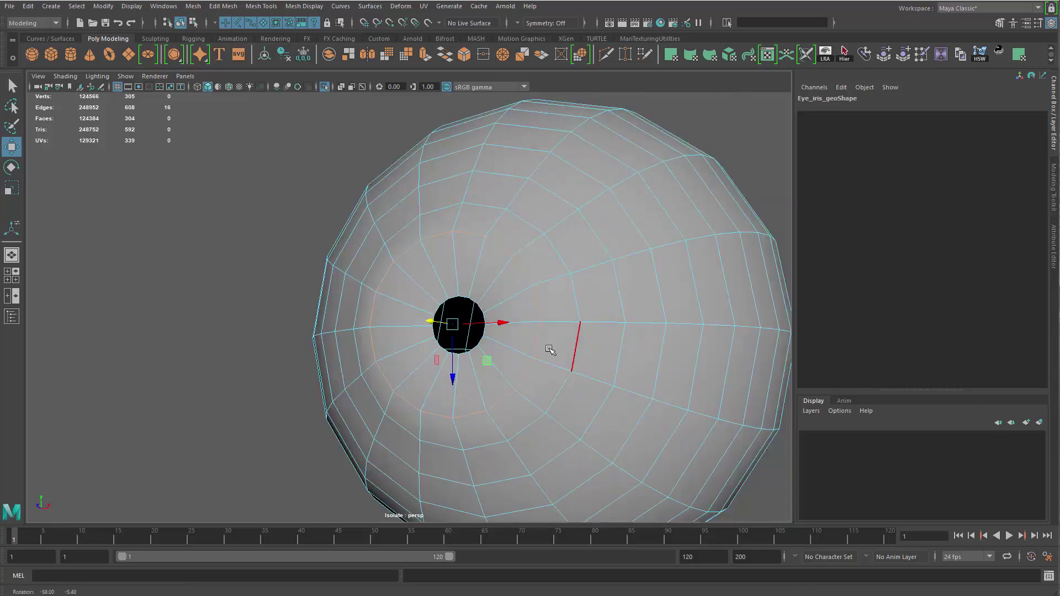
- Select the 16 faces between the pupil hole and the widened edge loop and move them inward using soft selection
alt+right_drag(549, 350, 458, 381)
alt+drag(458, 386, 588, 395)
alt+drag(404, 263, 440, 342)
key(q)
ctrl+right_drag(571, 262, 589, 418)
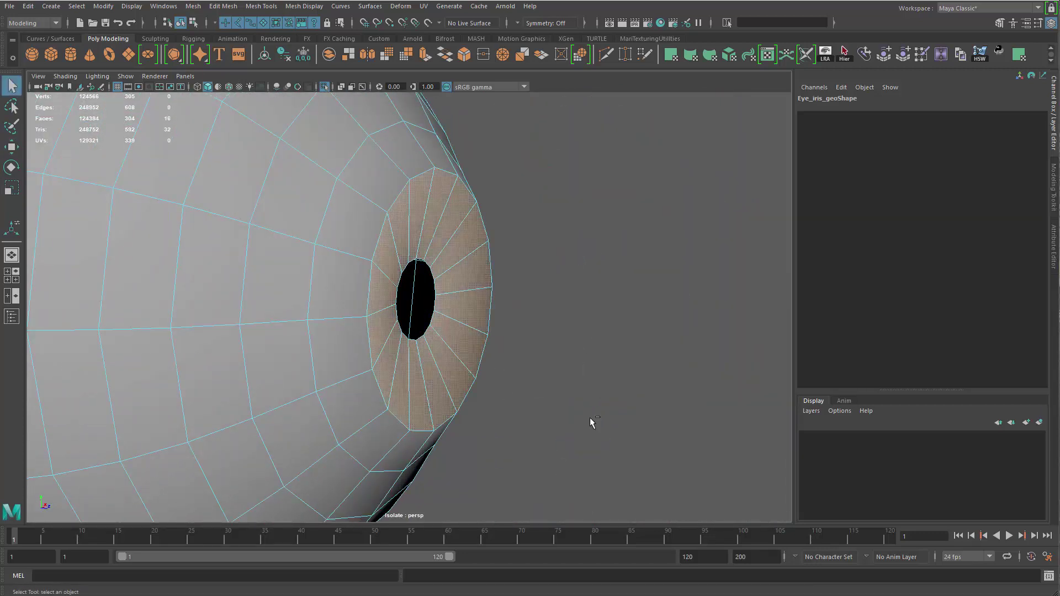
alt+drag(502, 358, 516, 304)
key(w)
key(b)
drag(449, 300, 283, 307)
key(r)
key(q)
click(330, 394)
- Scale the pupil hole's border edge loop smaller with soft selection turned off
alt+drag(342, 396, 513, 412)
alt+right_drag(514, 412, 556, 420)
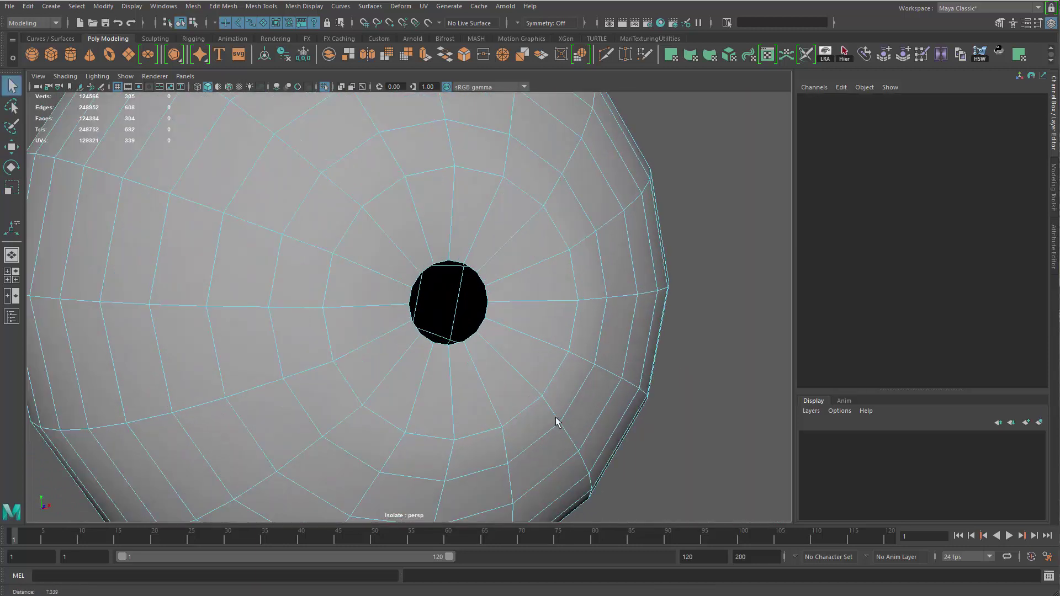
double_click(484, 320)
key(b)
alt+drag(520, 374, 555, 393)
key(r)
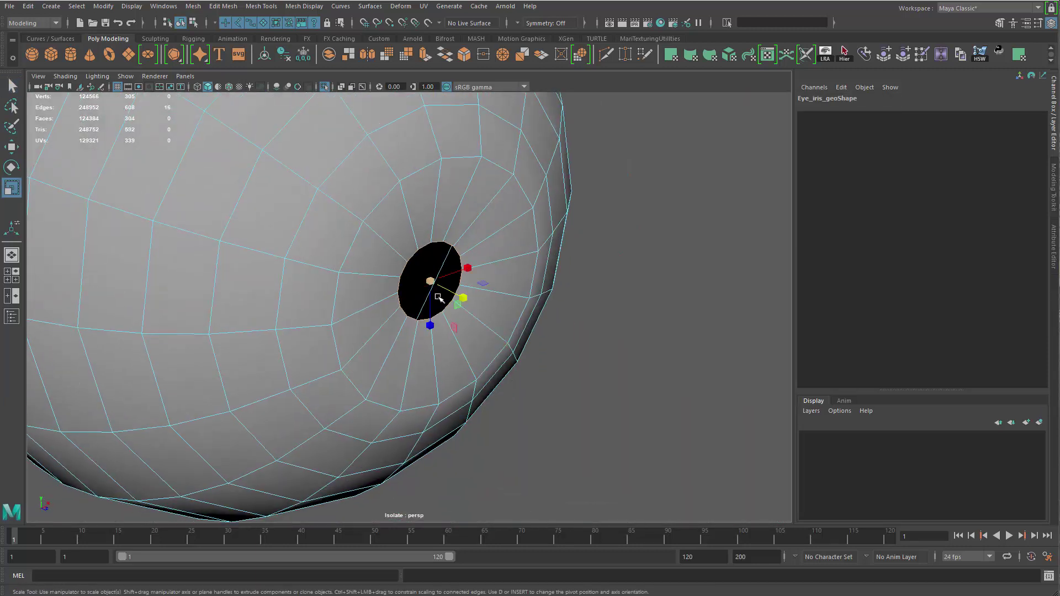
drag(431, 282, 410, 286)
key(w)
key(r)
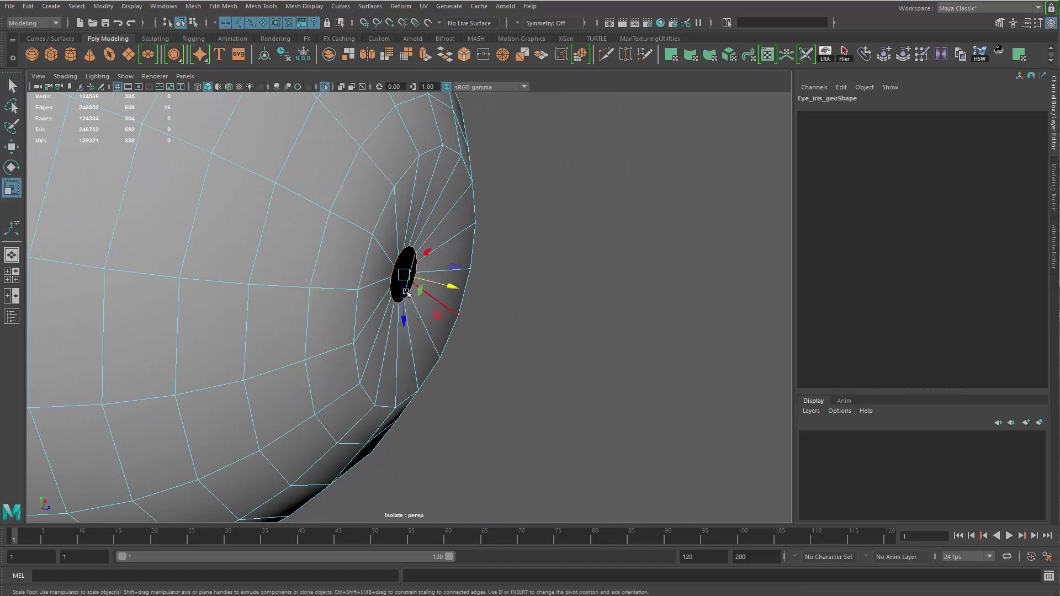
alt+drag(402, 276, 408, 335)
scroll(519, 369, up, 3)
alt+drag(518, 368, 469, 378)
key(q)
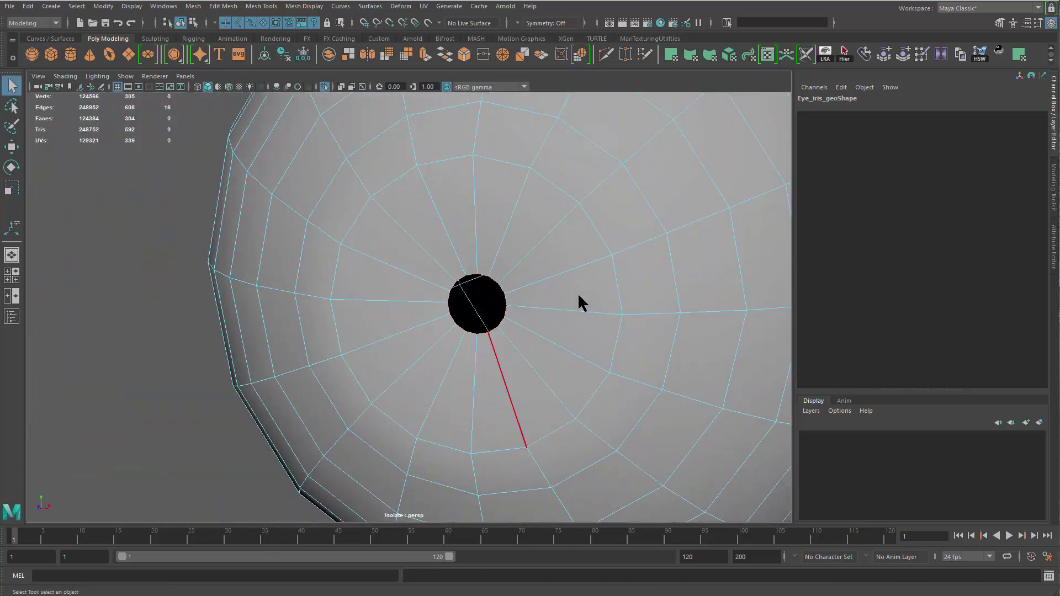
- Insert an edge loop in the iris faces between the pupil hole and the outer iris loop
right_drag(579, 303, 612, 270)
mouse_move(532, 336)
alt+mouse_down()
mouse_move(554, 352)
mouse_move(473, 370)
mouse_move(433, 321)
mouse_move(545, 350)
alt+mouse_up()
key(F10)
key(b)
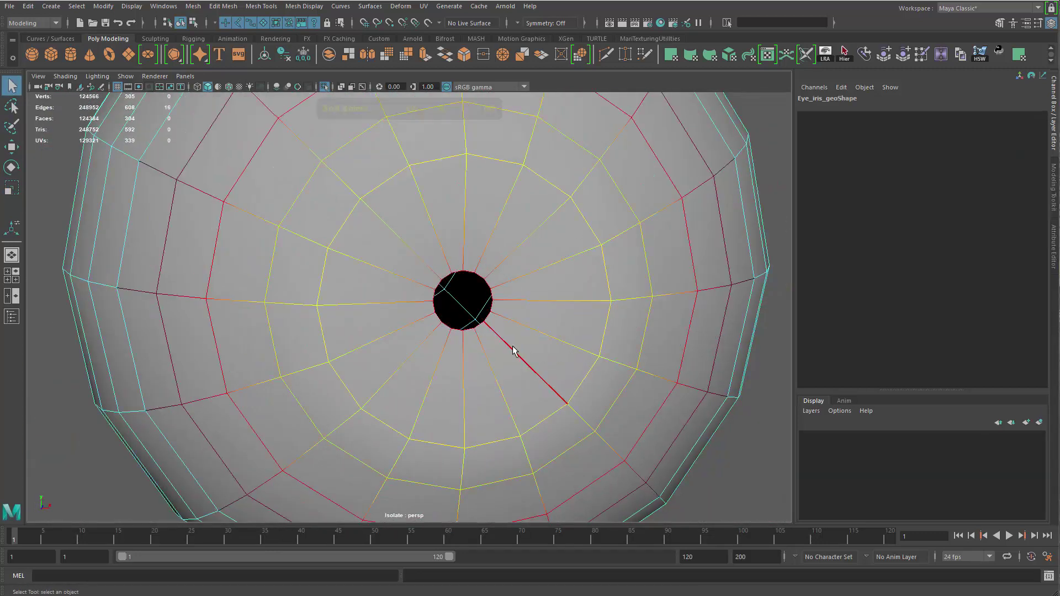
alt+drag(492, 326, 515, 333)
right_drag(519, 333, 571, 303)
alt+drag(513, 319, 535, 286)
shift+right_drag(535, 286, 495, 286)
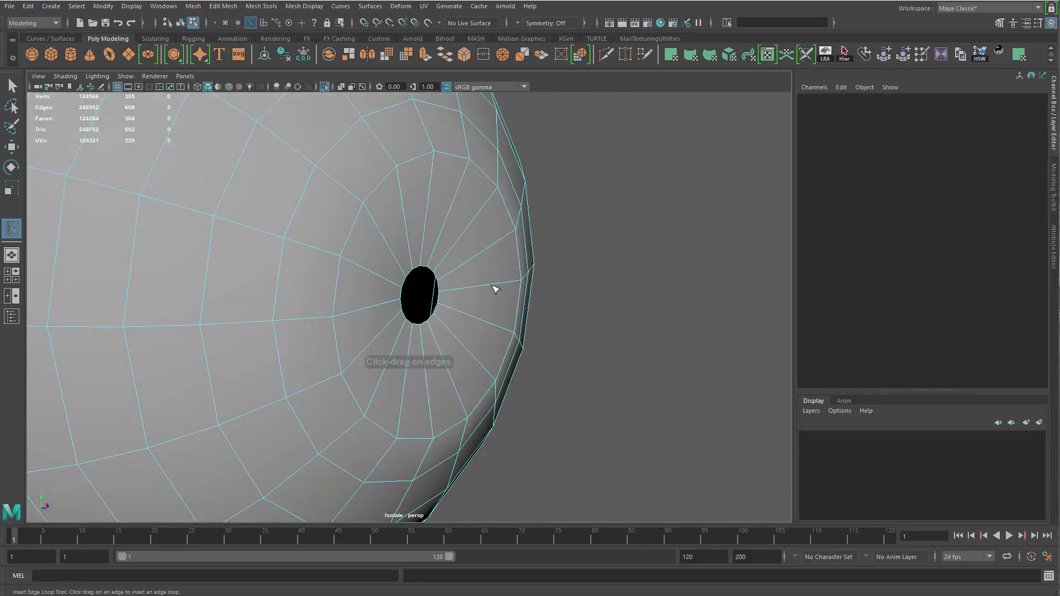
drag(494, 284, 485, 286)
- Move the inserted edge loop inward to dish the iris surface
key(b)
key(w)
alt+drag(469, 372, 524, 340)
drag(453, 303, 421, 219)
alt+drag(470, 337, 497, 187)
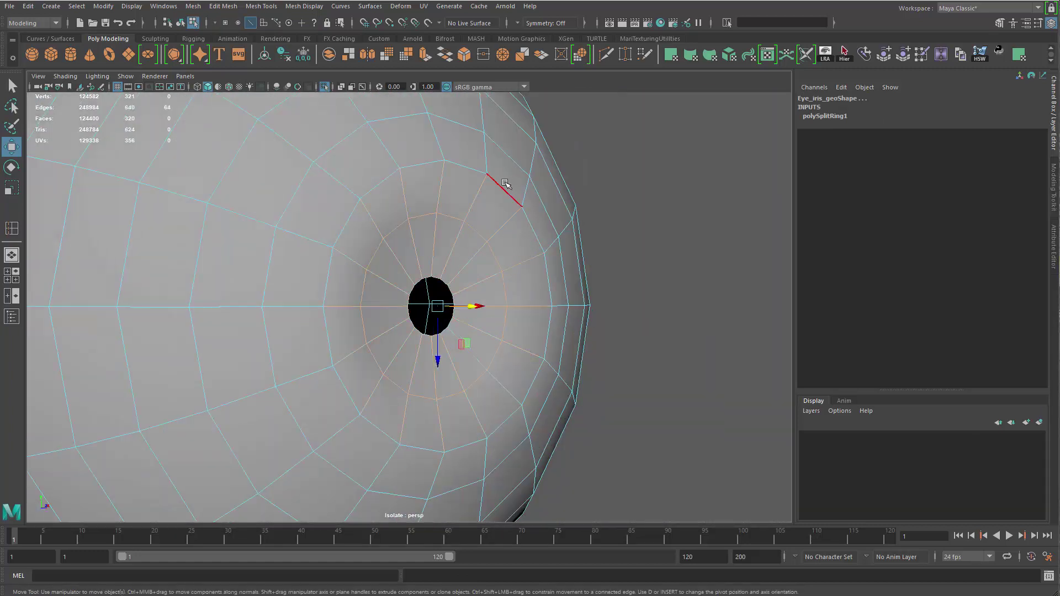
- Bevel the edge loop around the iris's outer rim and return to object selection
click(497, 186)
key(b)
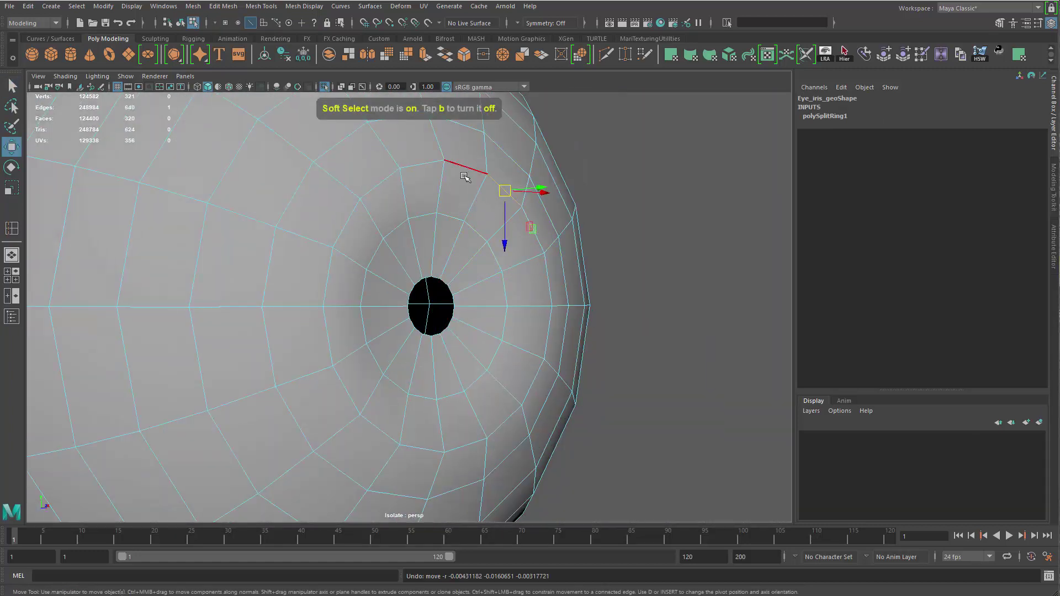
double_click(466, 168)
key(q)
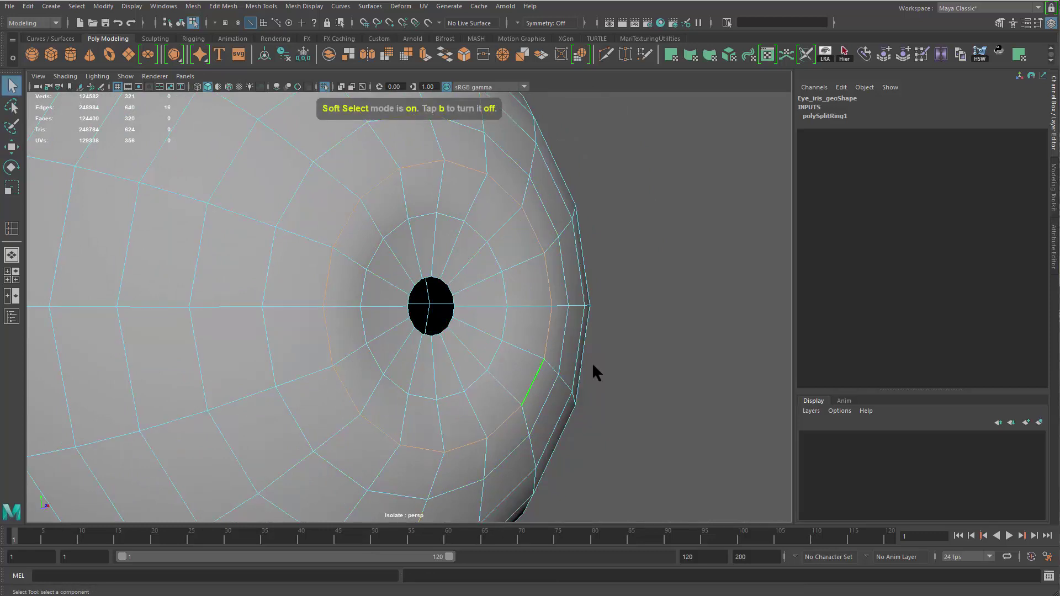
key(ctrl+b)
alt+drag(593, 365, 596, 319)
key(q)
key(F8)
alt+drag(516, 486, 376, 378)
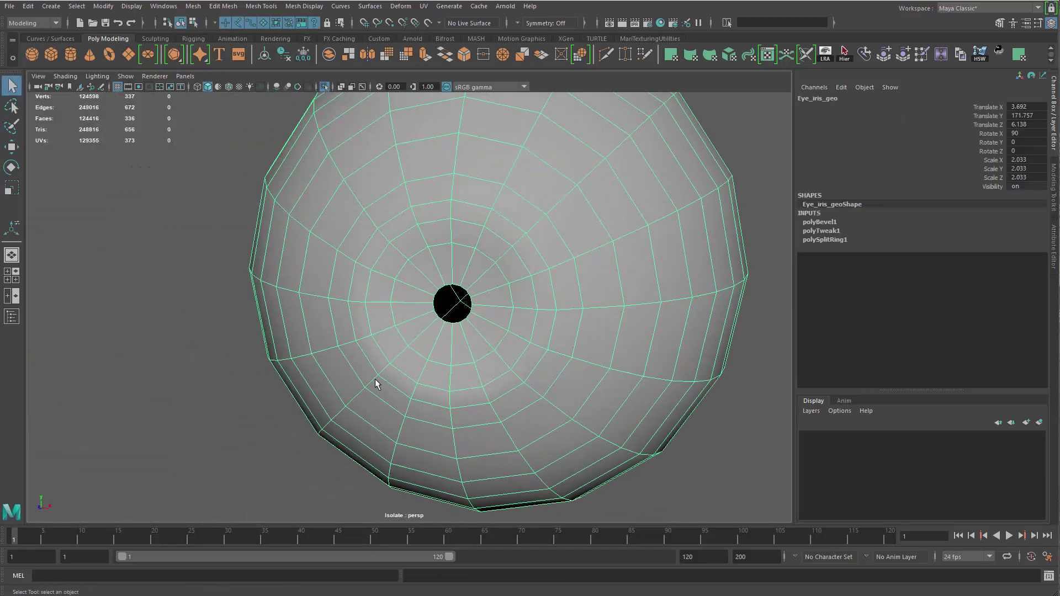
- Delete the iris copy's history and turn on its smooth preview
key(alt+shift+d)
key(3)
key(alt+d)
alt+drag(379, 429, 494, 378)
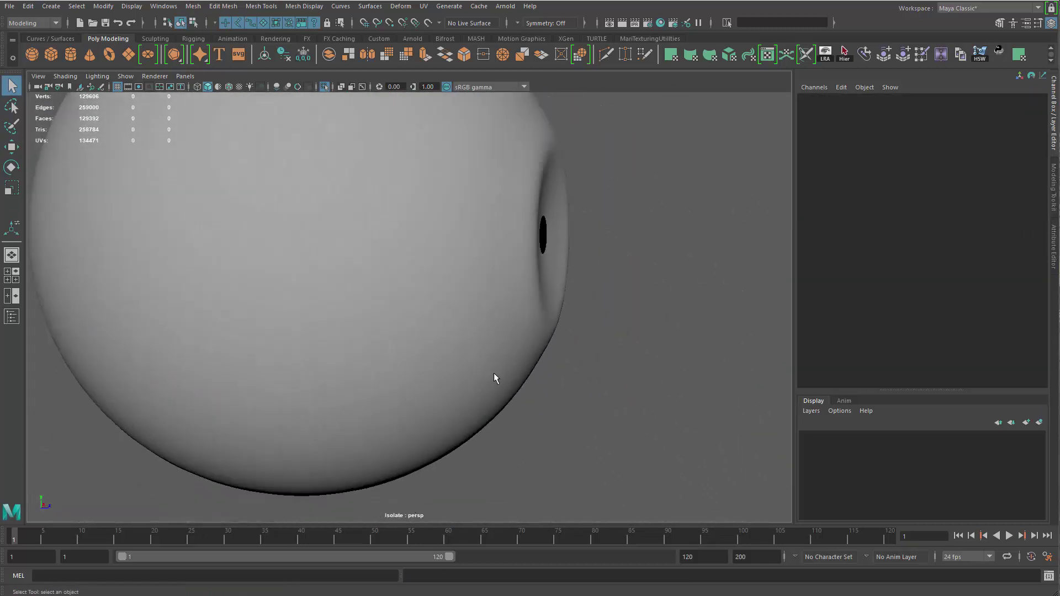
- Rescale the edge loop at the iris's rim with smooth preview off, then turn the preview on again and review the shape
click(500, 348)
key(1)
right_drag(501, 348, 519, 208)
double_click(520, 207)
key(r)
alt+drag(584, 291, 480, 246)
drag(550, 242, 584, 223)
key(w)
key(3)
key(q)
click(666, 302)
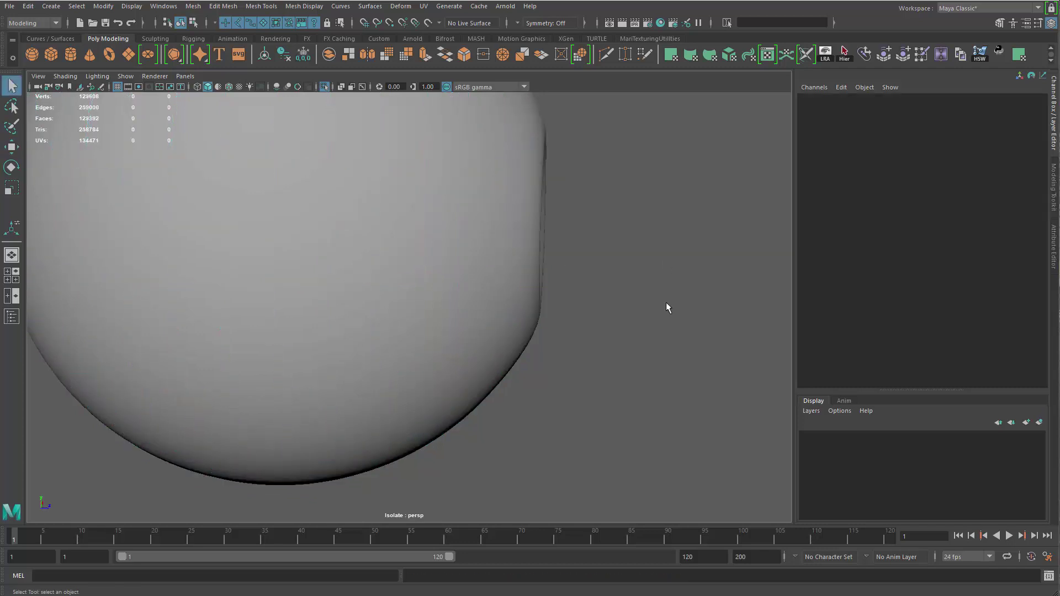
alt+drag(665, 303, 514, 305)
alt+right_drag(513, 306, 323, 422)
alt+drag(323, 422, 348, 424)
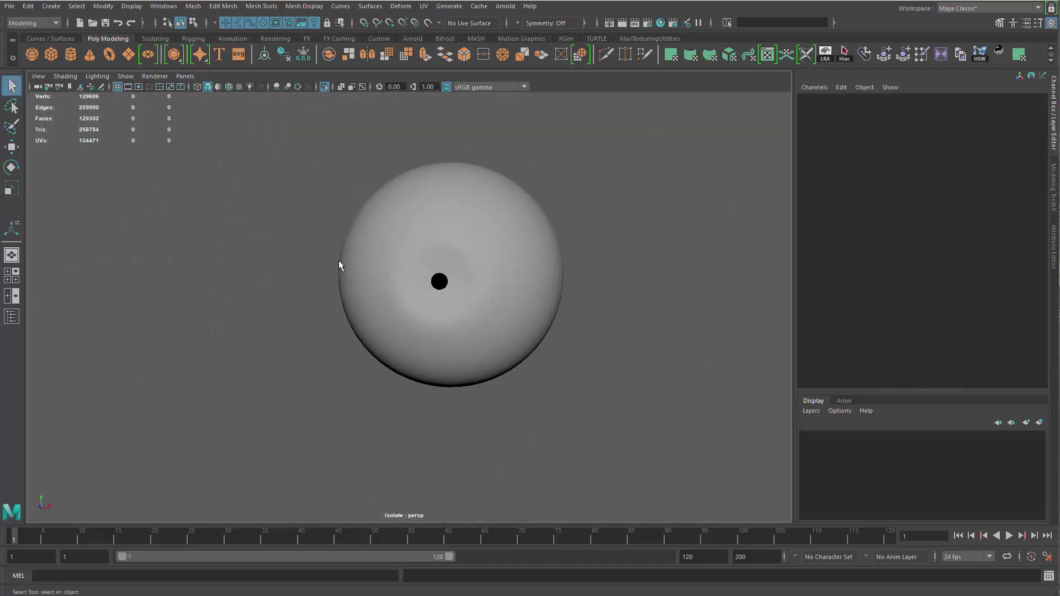
- Compare the smoothed iris copy with the surrounding meshes and inspect its rim edge loop in wireframe and shaded display
click(530, 353)
alt+drag(530, 354, 483, 360)
mouse_move(545, 328)
alt+mouse_down()
mouse_move(449, 466)
mouse_move(568, 402)
mouse_move(504, 350)
mouse_move(383, 372)
mouse_move(568, 360)
mouse_move(556, 320)
alt+mouse_up()
key(ctrl+1)
key(ctrl+1)
key(4)
right_drag(555, 316, 537, 237)
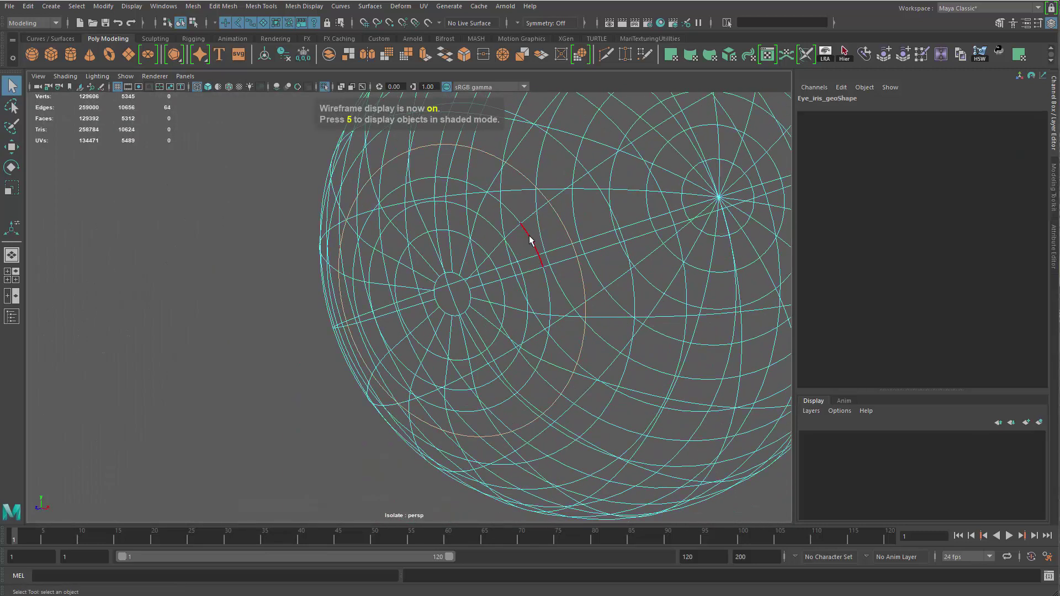
mouse_move(554, 342)
alt+mouse_down()
mouse_move(620, 298)
mouse_move(591, 310)
alt+mouse_up()
key(5)
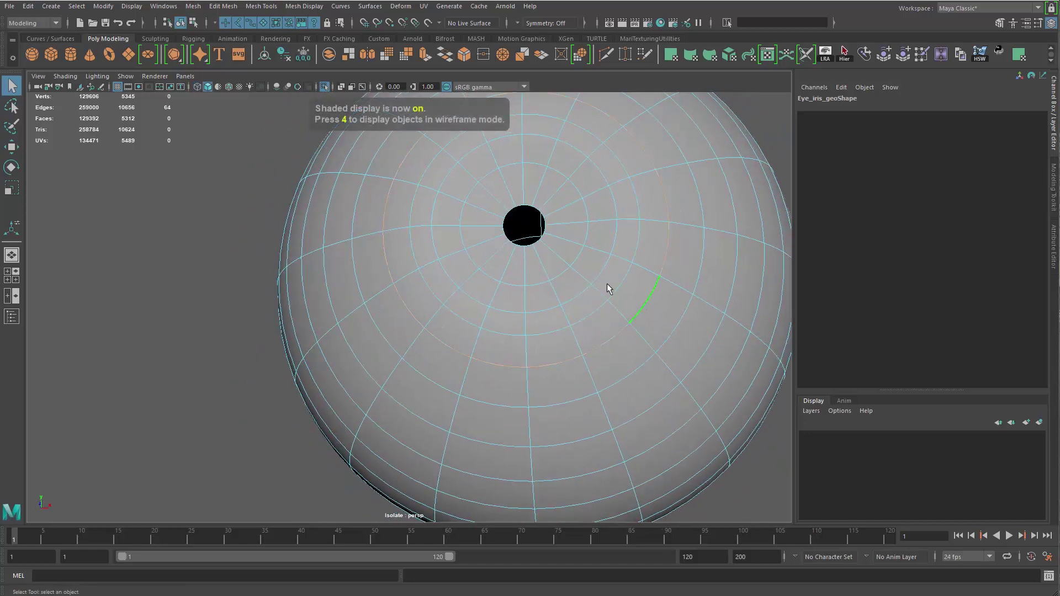
- Try to extrude the iris's outer rim edge loop and move the new edges back into the eyeball
scroll(606, 289, down, 3)
mouse_move(460, 325)
alt+mouse_down()
mouse_move(370, 362)
mouse_move(295, 312)
alt+mouse_up()
key(4)
shift+right_drag(280, 293, 283, 391)
alt+drag(326, 400, 353, 387)
scroll(414, 310, up, 2)
key(r)
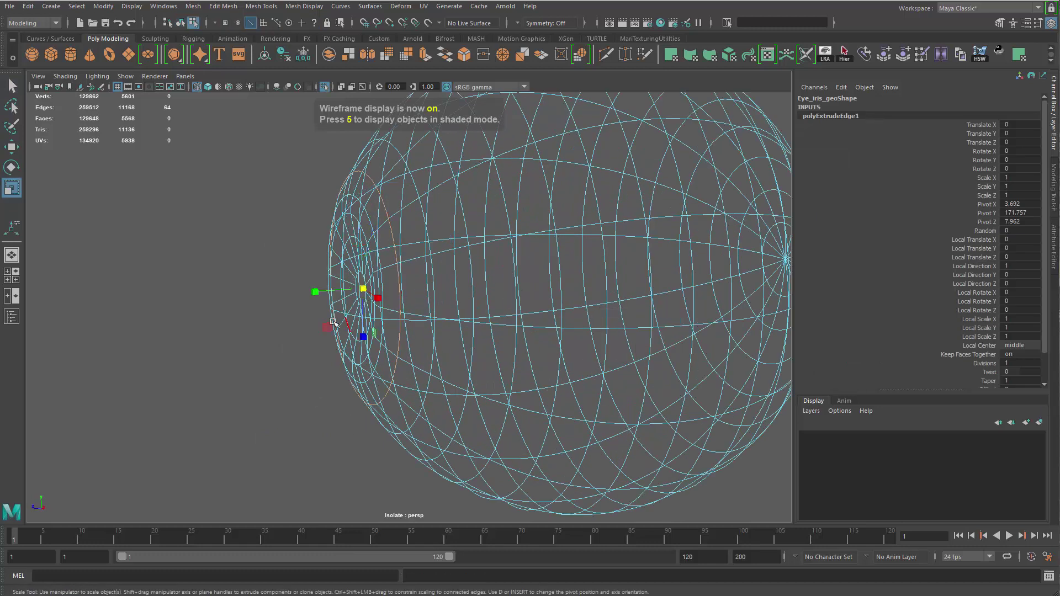
key(w)
drag(315, 292, 393, 286)
key(ctrl+z)
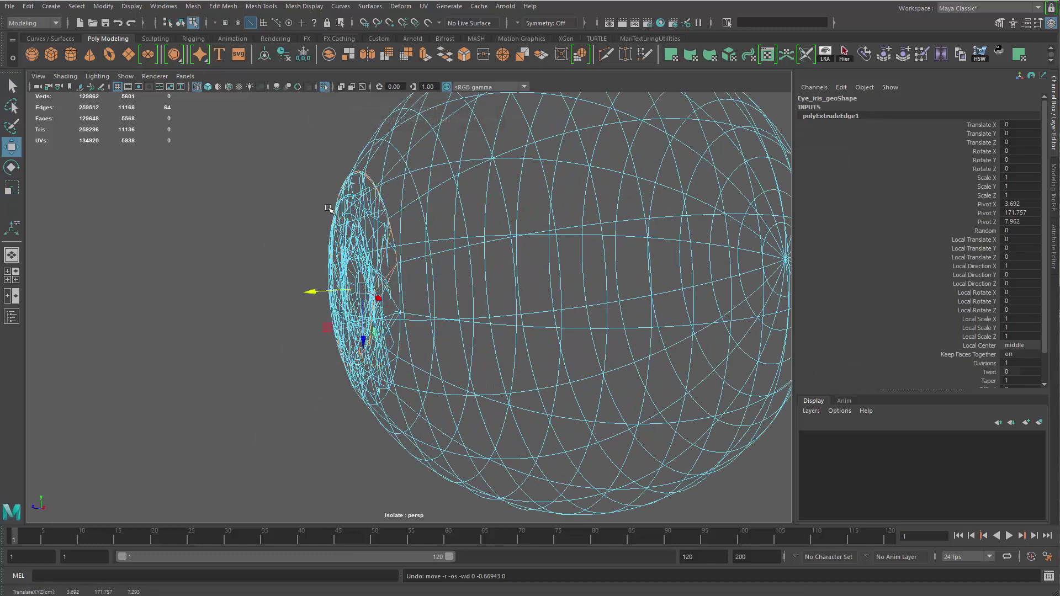
key(ctrl+z)
key(ctrl+z)
key(ctrl+z)
key(q)
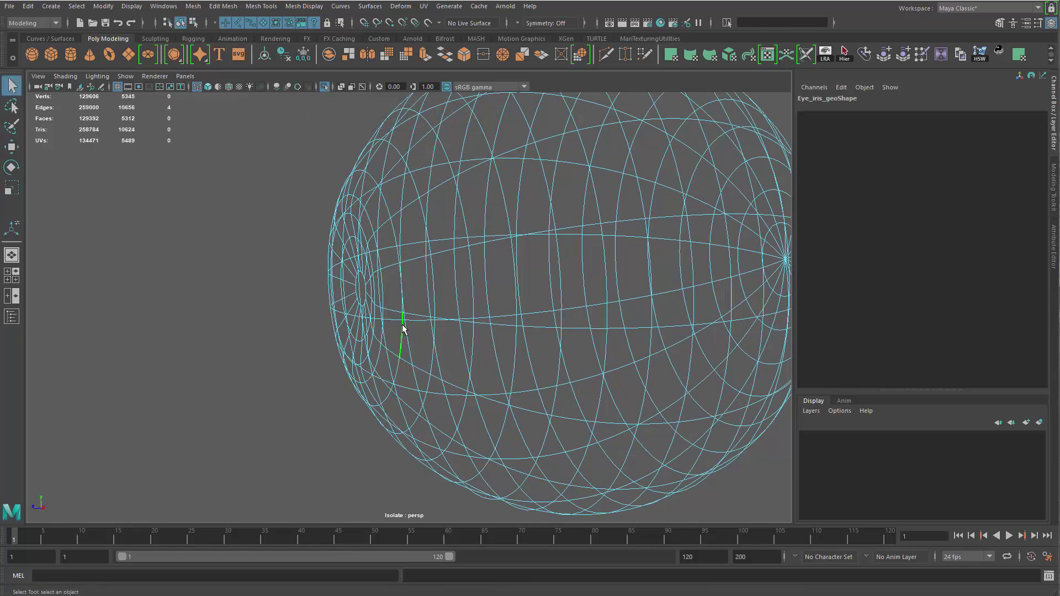
- Extrude the iris's outer rim edge loop into the eyeball with a local translate Z of -0.541
key(ctrl+e)
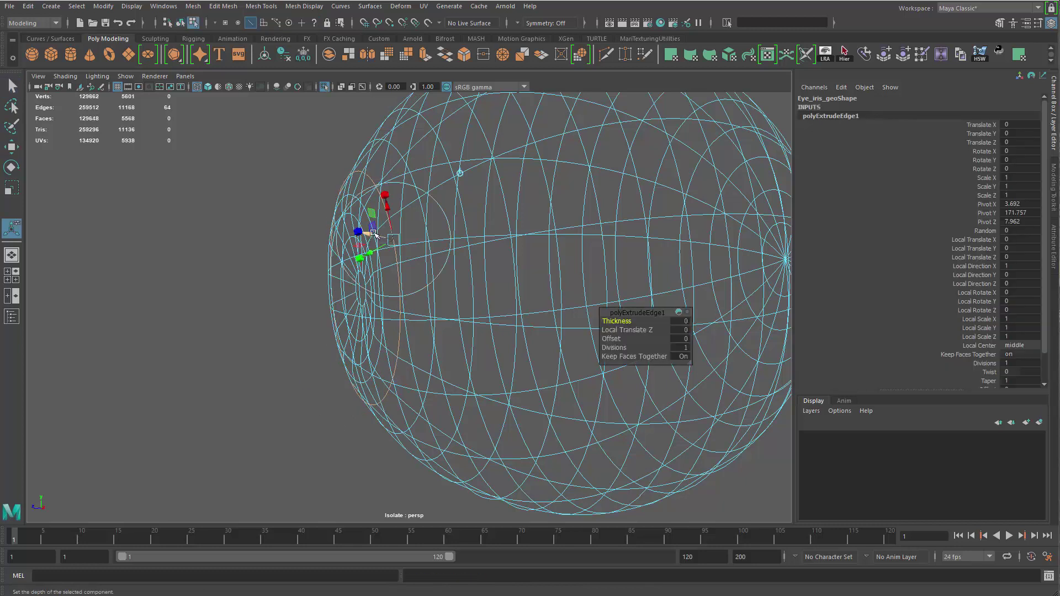
drag(374, 234, 420, 241)
key(q)
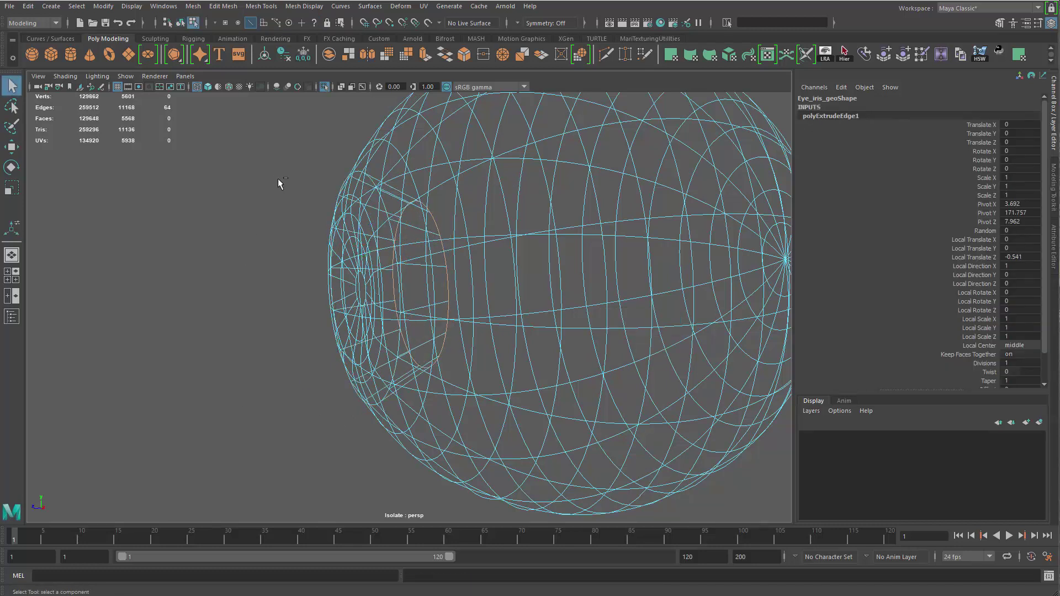
- Convert the selection to the 16 newly extruded faces, extract them as a separate mesh and delete the history
ctrl+right_click(282, 177)
ctrl+right_drag(281, 177, 291, 341)
alt+drag(379, 341, 520, 256)
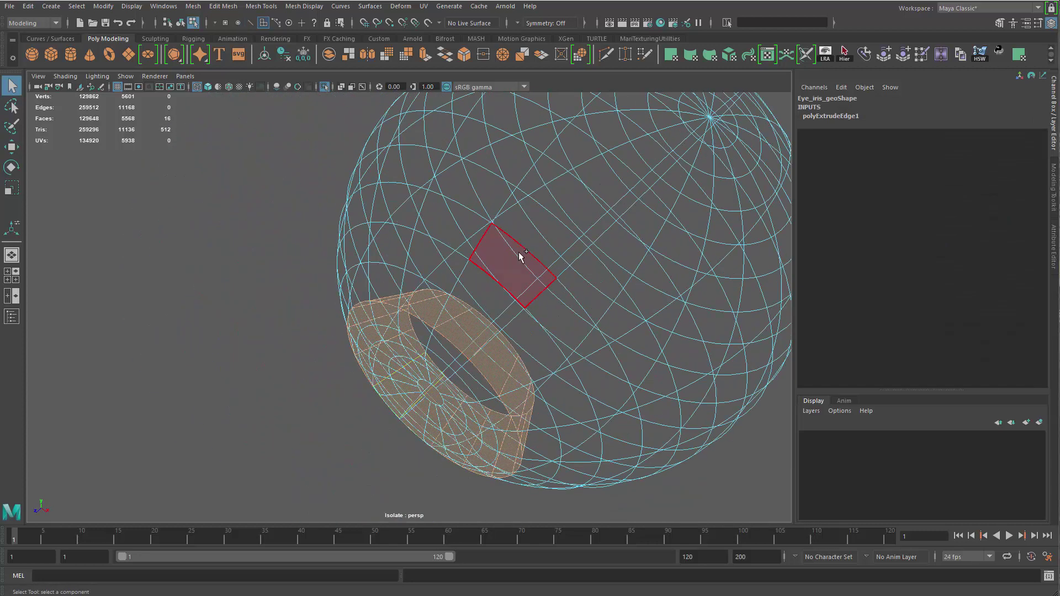
shift+right_click(519, 253)
shift+right_drag(518, 433, 517, 433)
alt+drag(582, 326, 596, 211)
key(q)
key(F8)
key(alt+shift+d)
ctrl+click(608, 456)
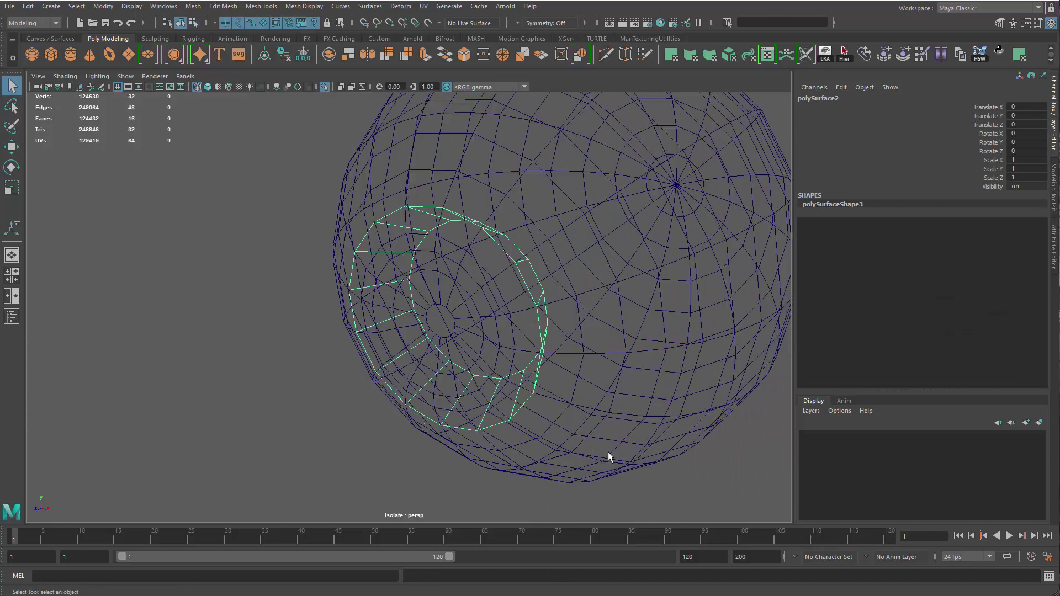
- Isolate the extracted ring and extrude its smaller border edge loop, scaling the new edges inward
alt+drag(529, 340, 274, 295)
key(ctrl+1)
key(ctrl+1)
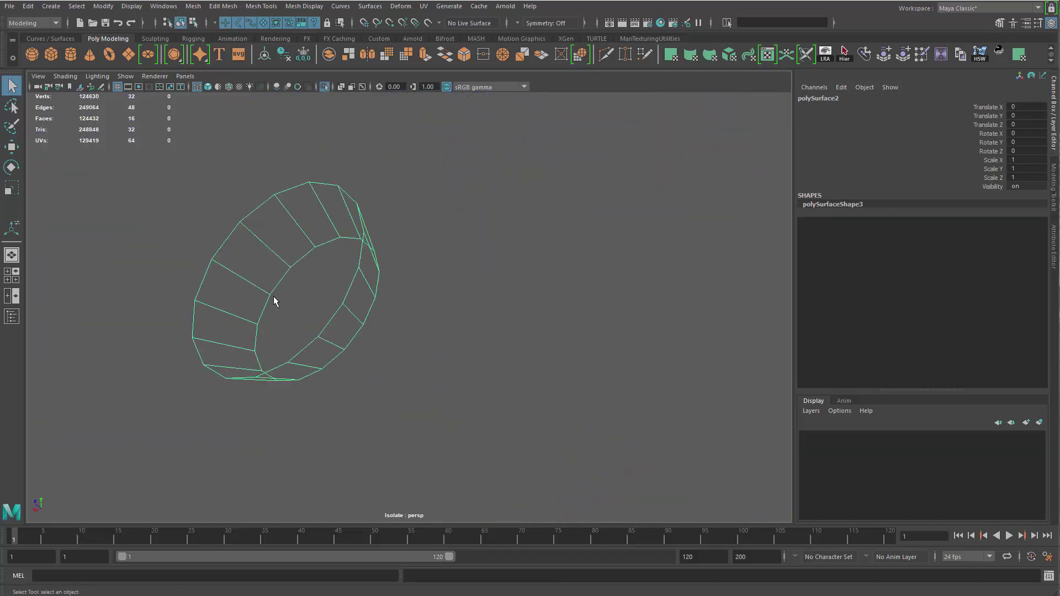
key(F10)
double_click(329, 243)
key(F8)
key(w)
alt+drag(309, 381, 480, 341)
key(F10)
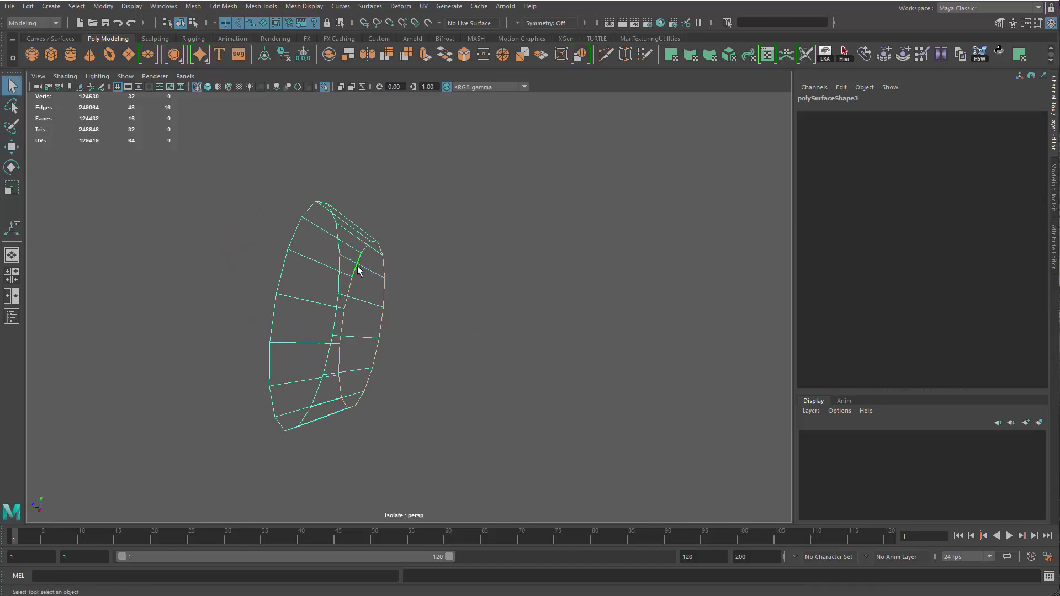
key(ctrl+e)
key(r)
mouse_move(363, 326)
mouse_down()
mouse_move(311, 341)
mouse_move(336, 322)
mouse_move(341, 340)
mouse_move(359, 326)
mouse_up()
key(w)
- Extrude the inner border loop once more and merge it into one centre point to cap the ring
key(ctrl+e)
key(r)
click(561, 54)
key(w)
right_drag(435, 302, 552, 130)
click(552, 130)
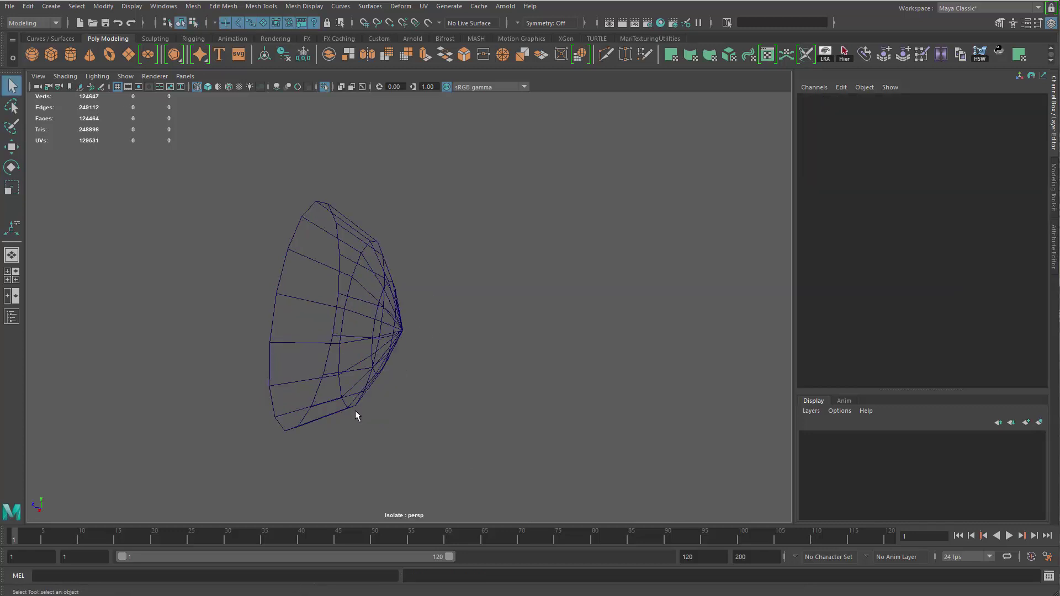
- Select the isolated capped piece and delete its construction history
alt+drag(357, 416, 360, 393)
drag(438, 417, 376, 229)
key(alt+shift+d)
- Move the capped piece's middle edge loop toward the open rim and widen it to round the profile
right_drag(376, 231, 376, 193)
click(368, 285)
double_click(368, 285)
key(w)
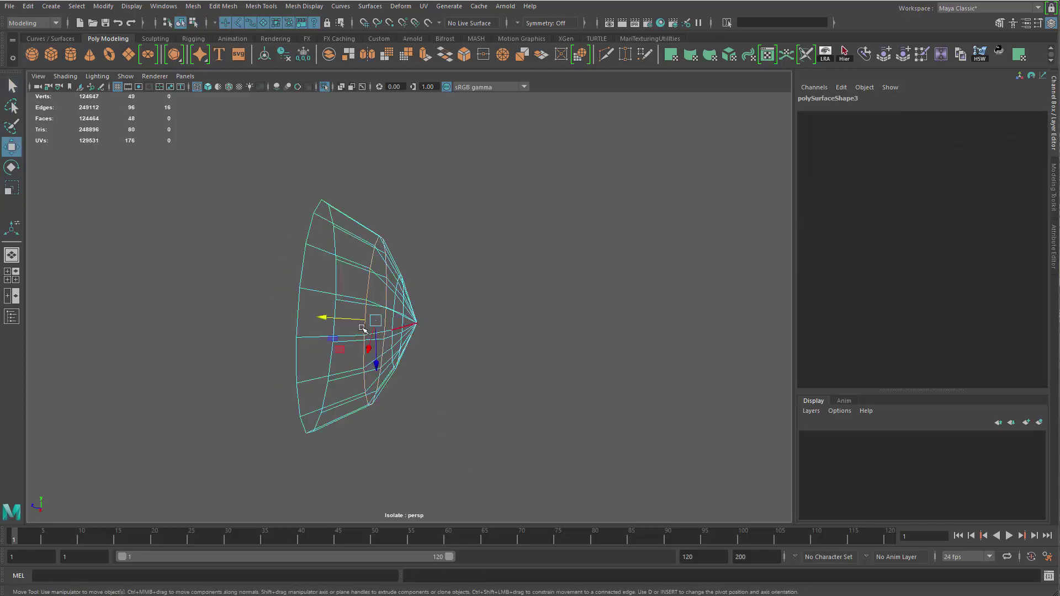
drag(323, 317, 361, 322)
key(r)
key(w)
- Adjust the position and scale of the innermost edge loop around the capped piece's tip
double_click(392, 308)
double_click(394, 316)
key(r)
key(w)
right_drag(454, 293, 479, 190)
click(479, 190)
- Try to merge all the vertices of the capped piece
click(378, 306)
right_drag(378, 307, 168, 83)
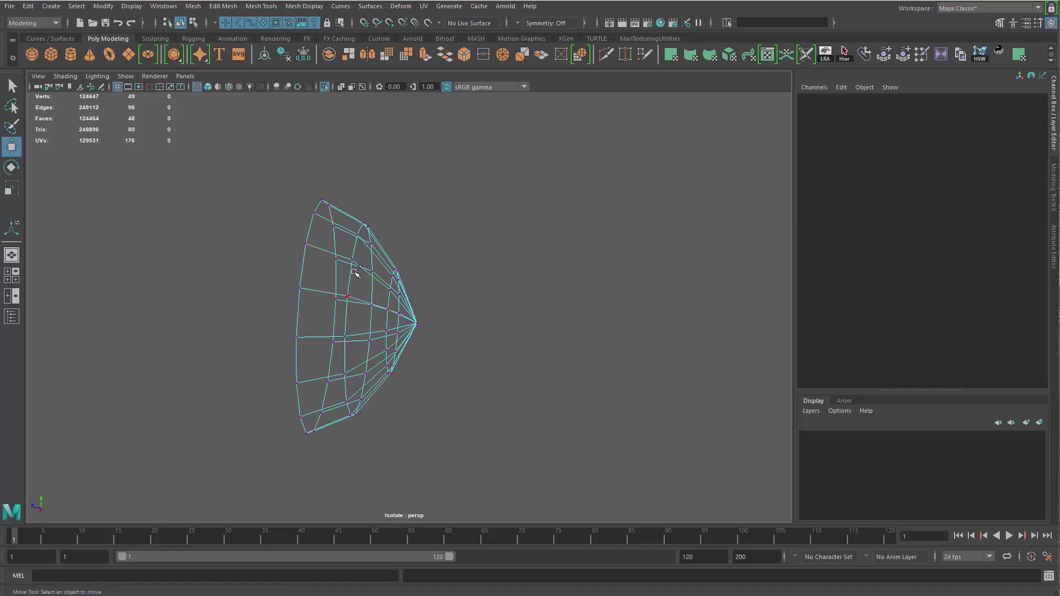
drag(189, 170, 474, 474)
shift+right_drag(356, 182, 357, 150)
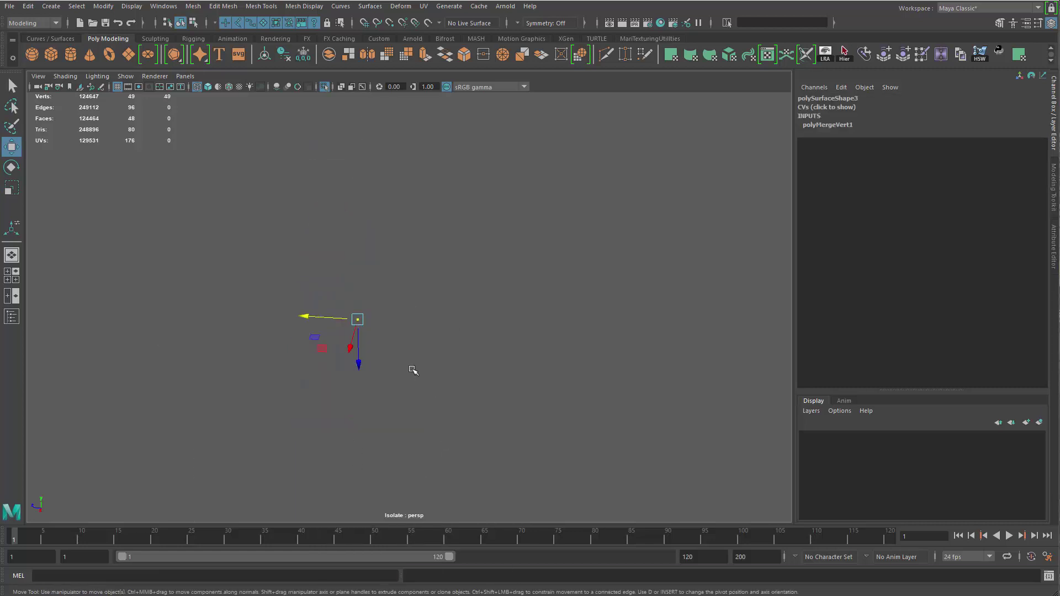
key(ctrl+z)
- Select the capped piece as an object and rename it Eye_ball_blackhole
key(q)
click(482, 209)
drag(482, 210, 413, 422)
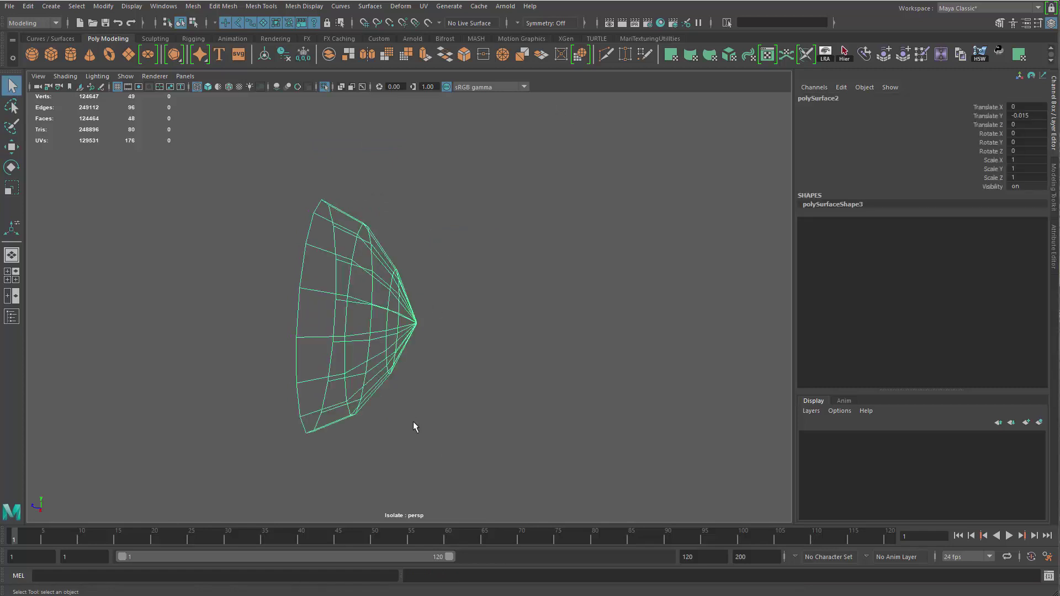
scroll(397, 386, down, 4)
alt+drag(353, 336, 579, 243)
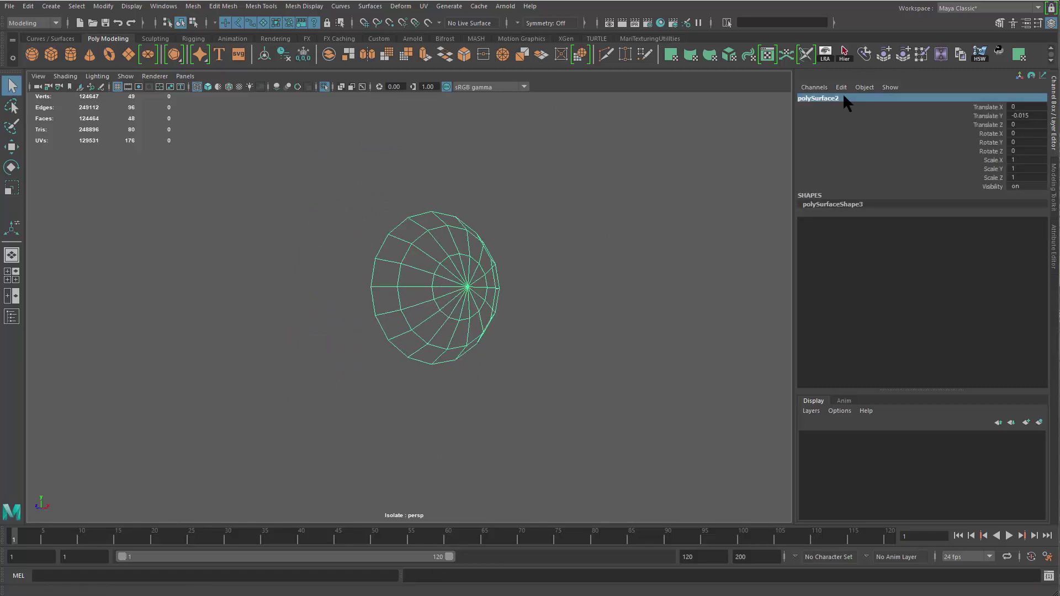
text(Eye_ball_black)
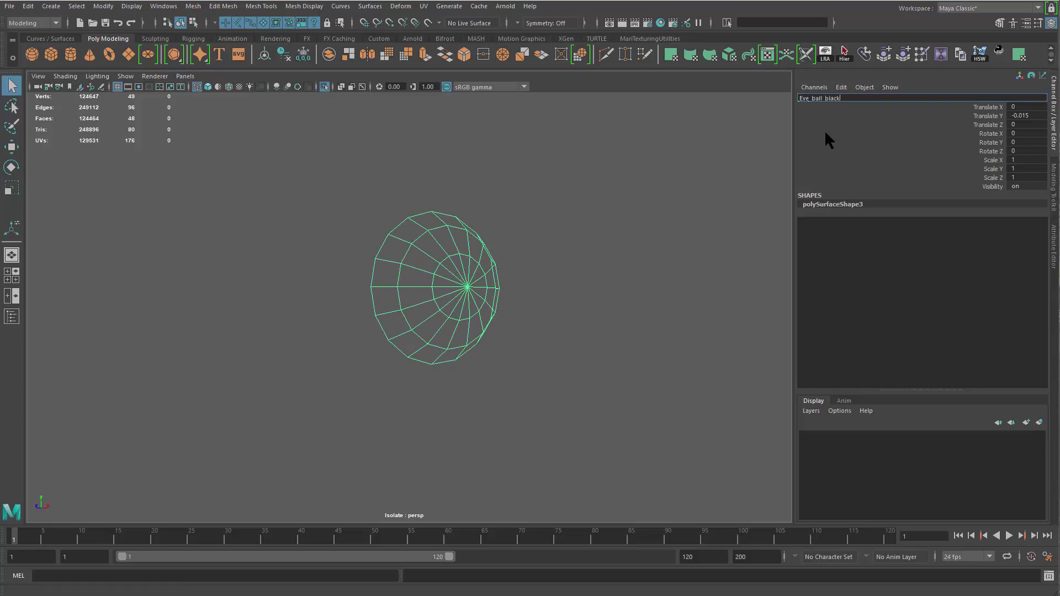
text(hole)
key(Return)
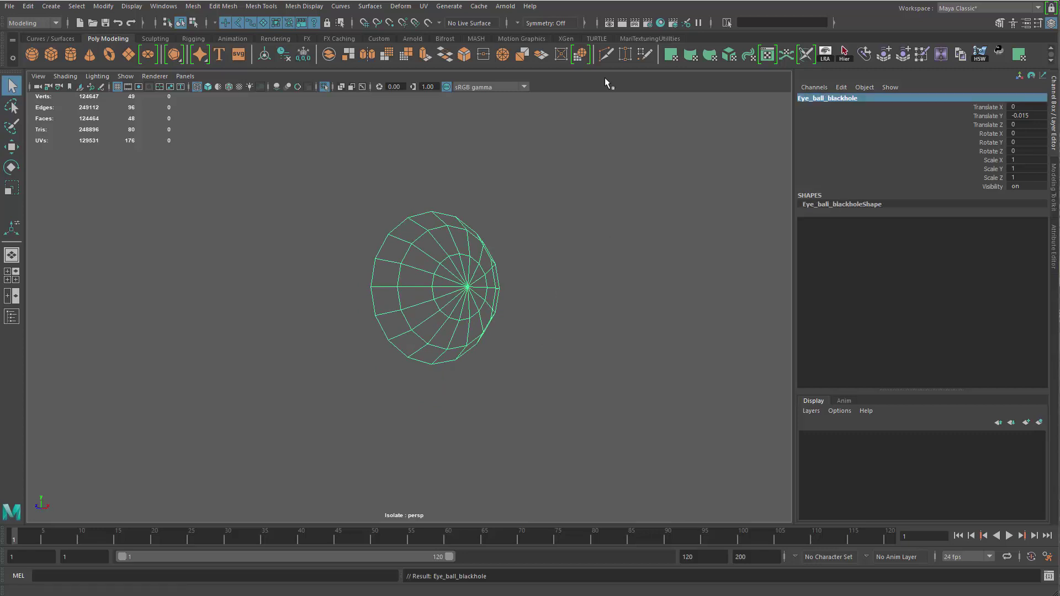
- Exit the current isolation, select the eyeball together with its inner parts, and isolate them as a group
scroll(509, 314, down, 3)
key(ctrl+1)
alt+drag(508, 315, 386, 298)
drag(269, 187, 446, 369)
shift+click(388, 492)
key(ctrl+1)
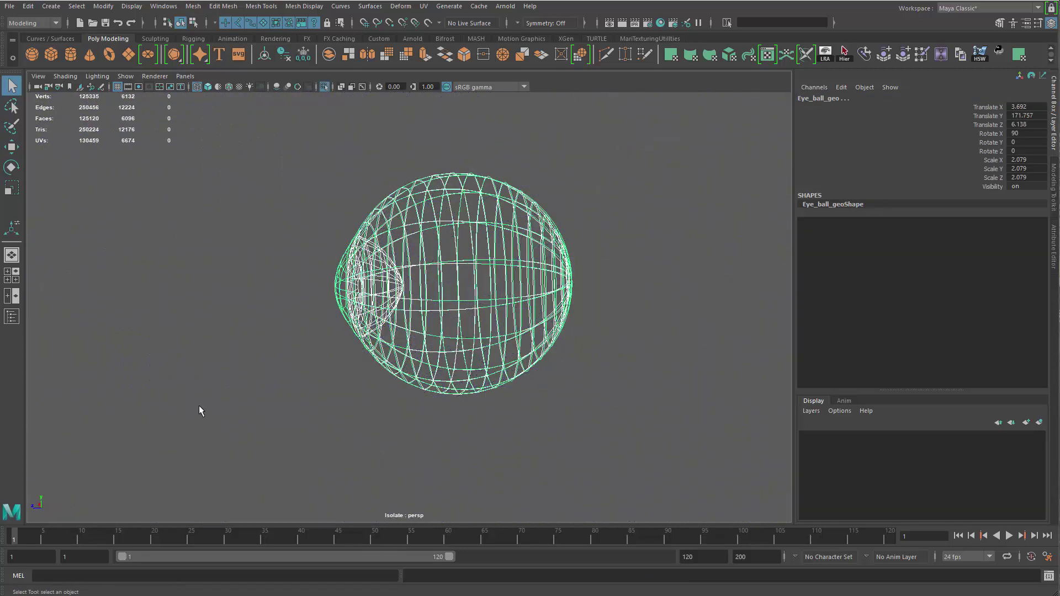
- Display the isolated eyeball in shaded mode, frame the outer sphere, and turn on its smooth mesh preview
click(199, 411)
mouse_move(199, 411)
alt+mouse_down()
mouse_move(272, 367)
mouse_move(305, 381)
alt+mouse_up()
key(5)
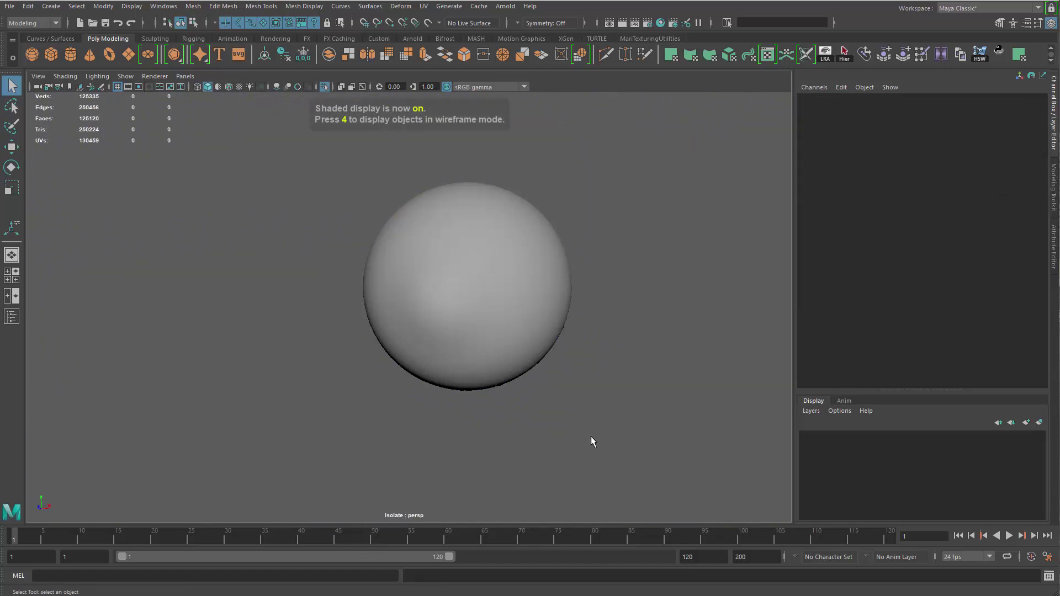
click(486, 353)
alt+drag(486, 354, 572, 379)
key(f)
key(3)
click(605, 201)
click(414, 393)
click(716, 281)
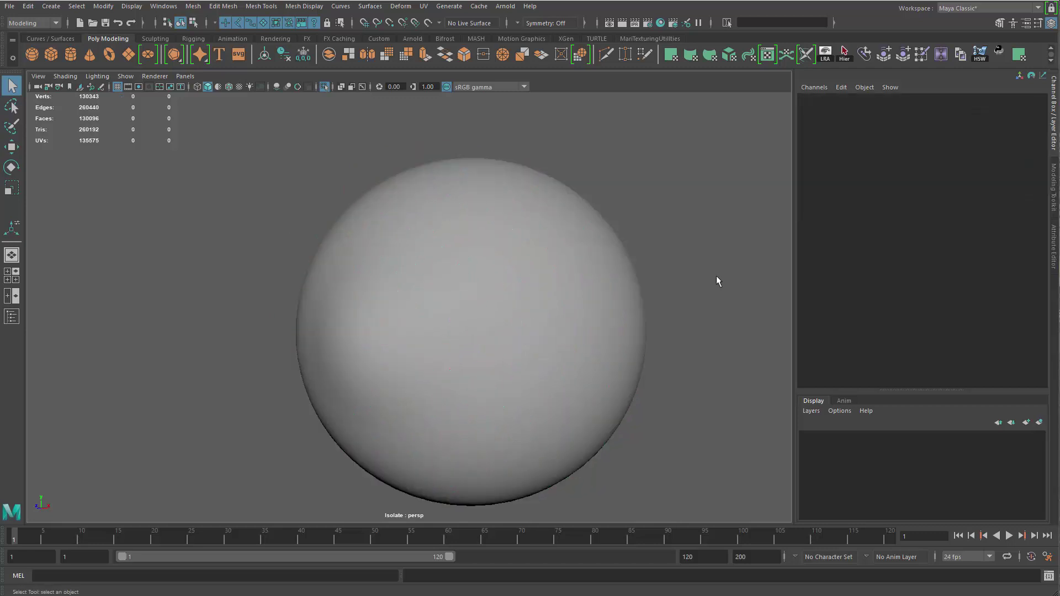